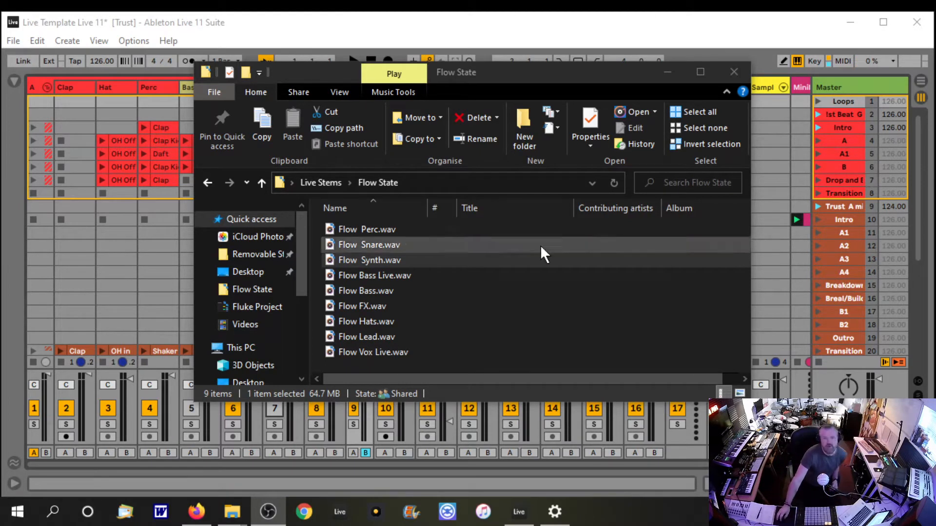
Step: Go through the WAV stems in the Flow State folder, then move the folder window out of the way
drag(524, 71, 491, 90)
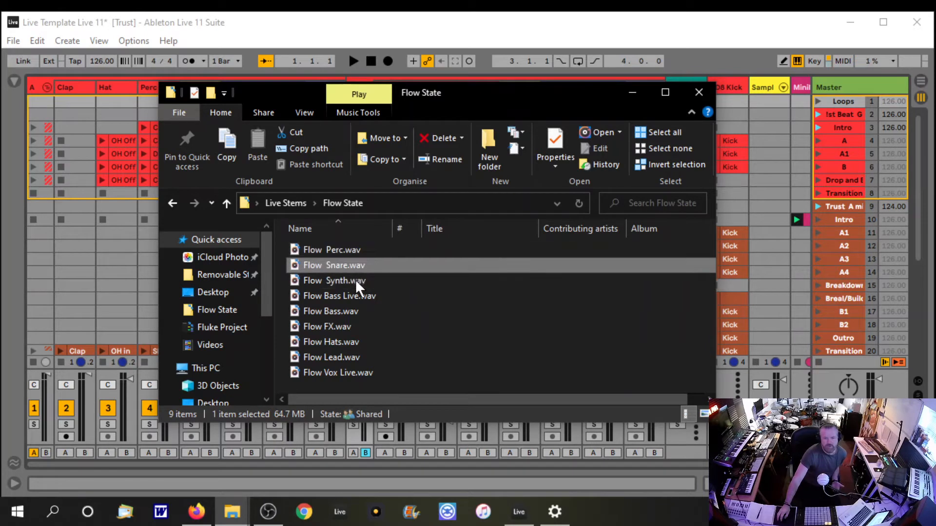
click(350, 314)
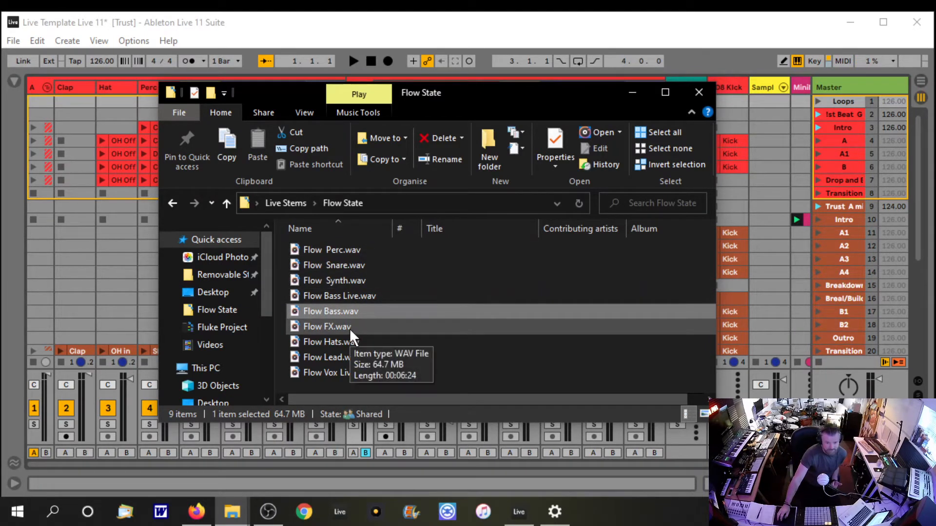
click(350, 328)
click(351, 343)
click(352, 358)
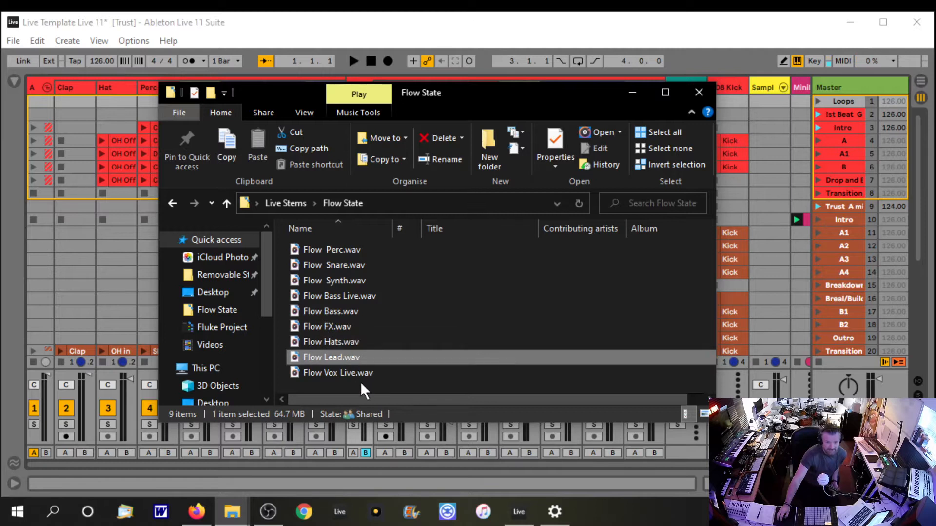
click(336, 376)
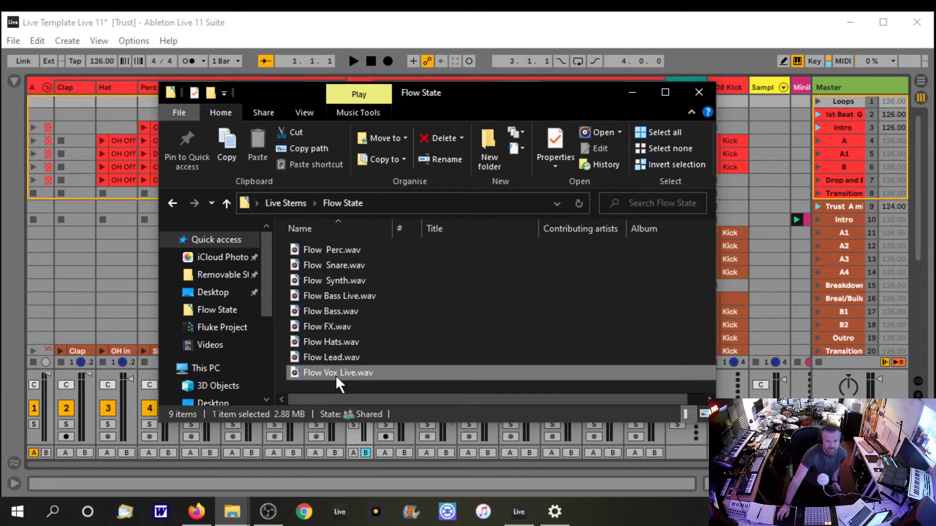
click(359, 293)
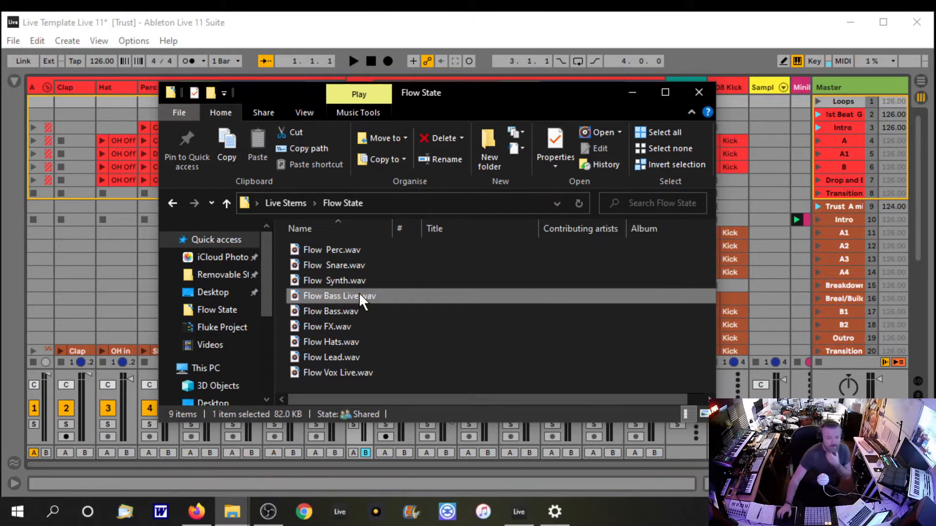
drag(516, 87, 3, 507)
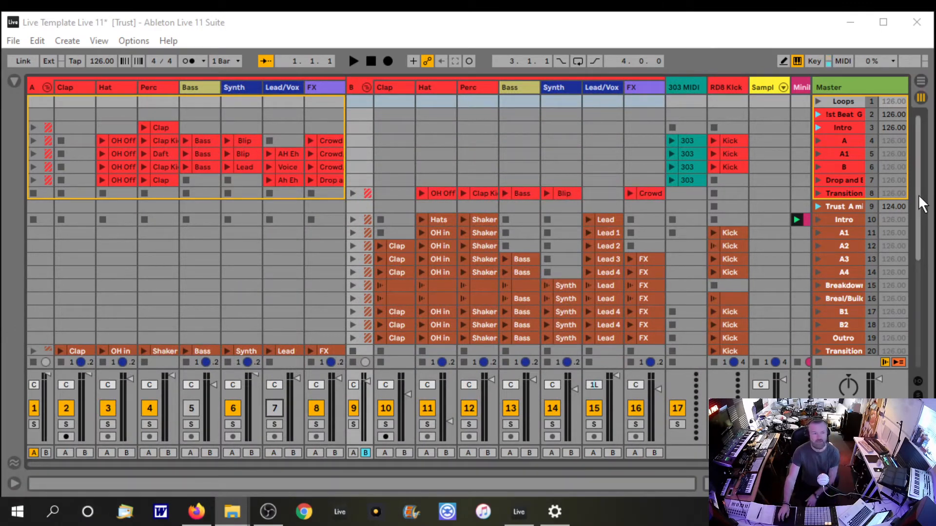
Step: Insert an empty scene directly below the last Transition scene, scene 41
drag(918, 196, 916, 203)
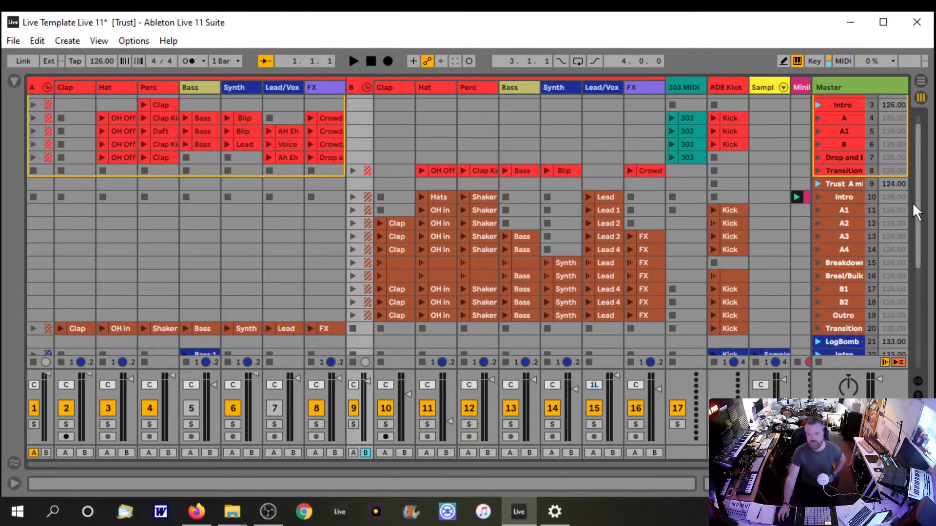
scroll(911, 201, down, 1)
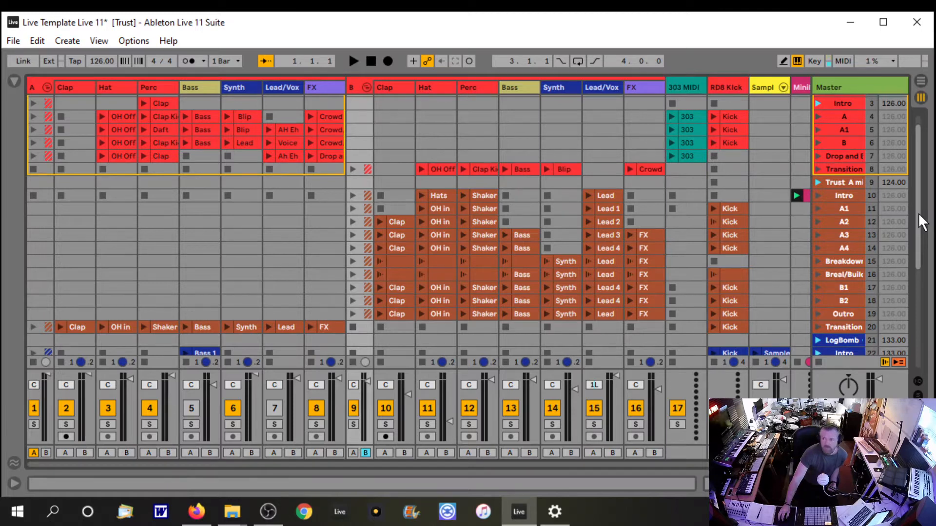
scroll(917, 207, up, 2)
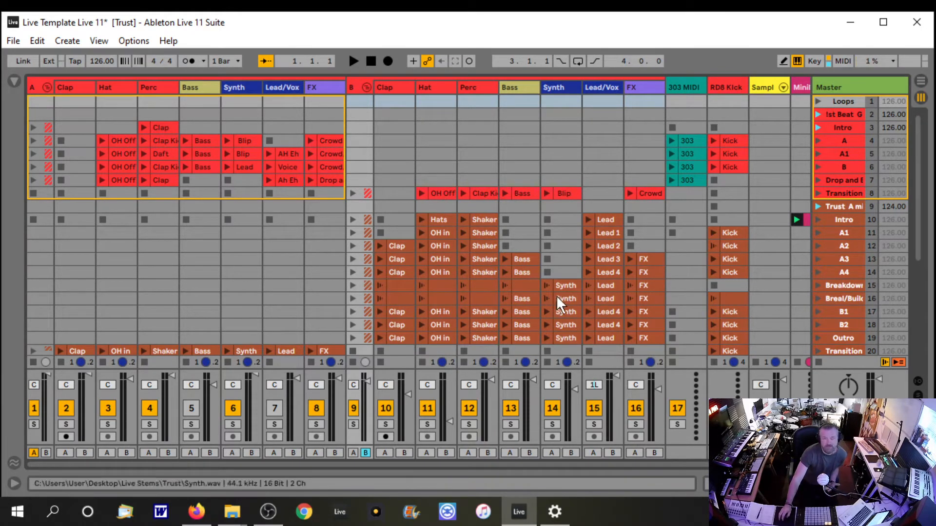
drag(919, 236, 905, 220)
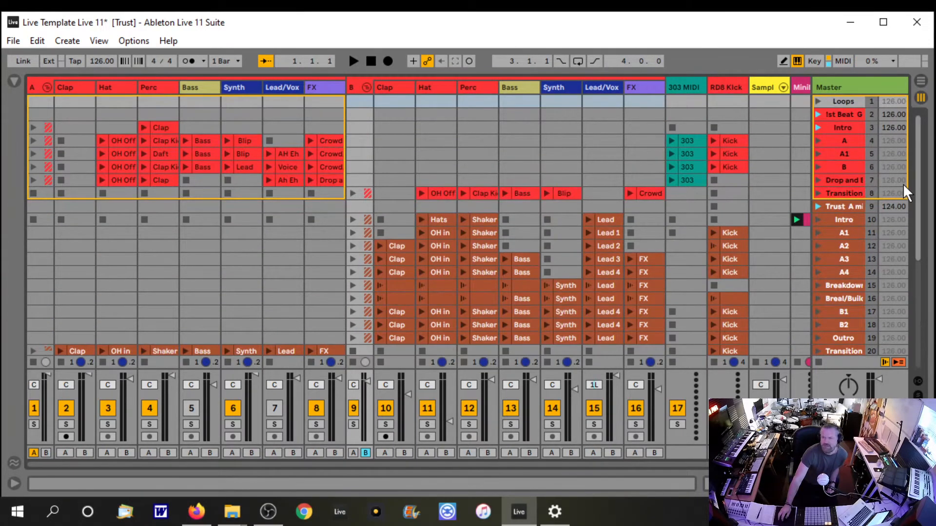
scroll(909, 233, down, 3)
scroll(909, 283, down, 5)
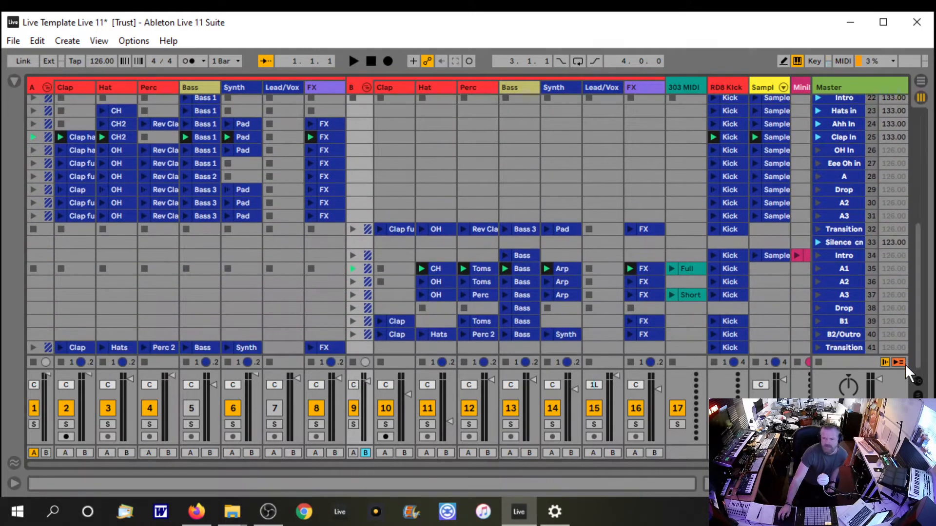
right_click(849, 347)
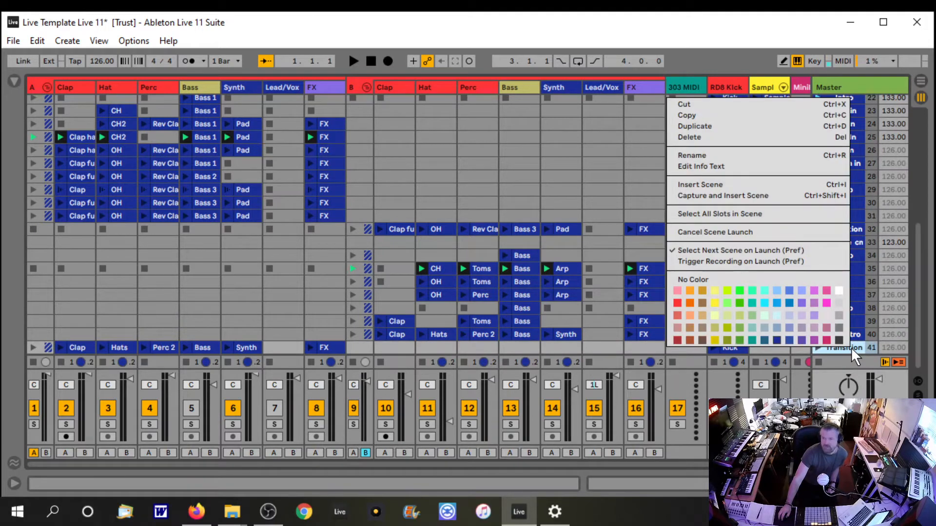
click(746, 185)
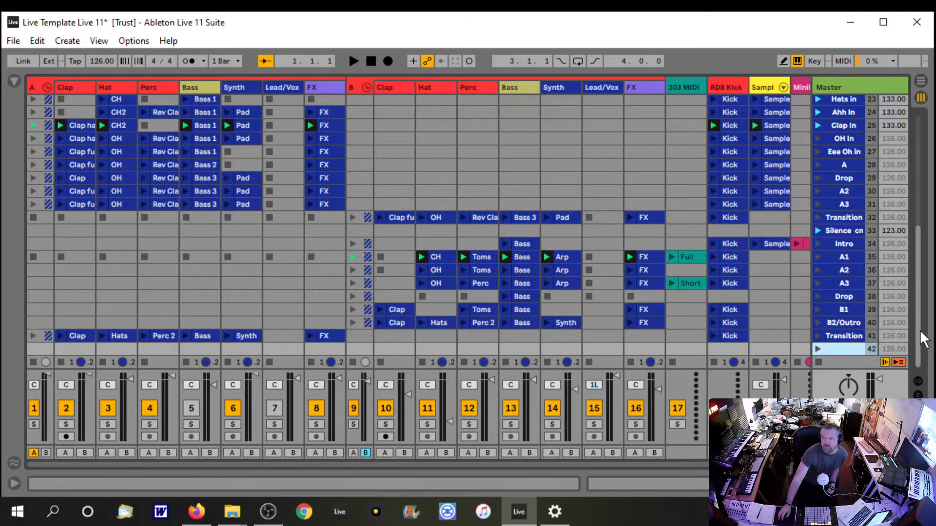
Step: Review how the existing songs are laid out as scenes, from the first song to the final Transition
drag(921, 321, 918, 271)
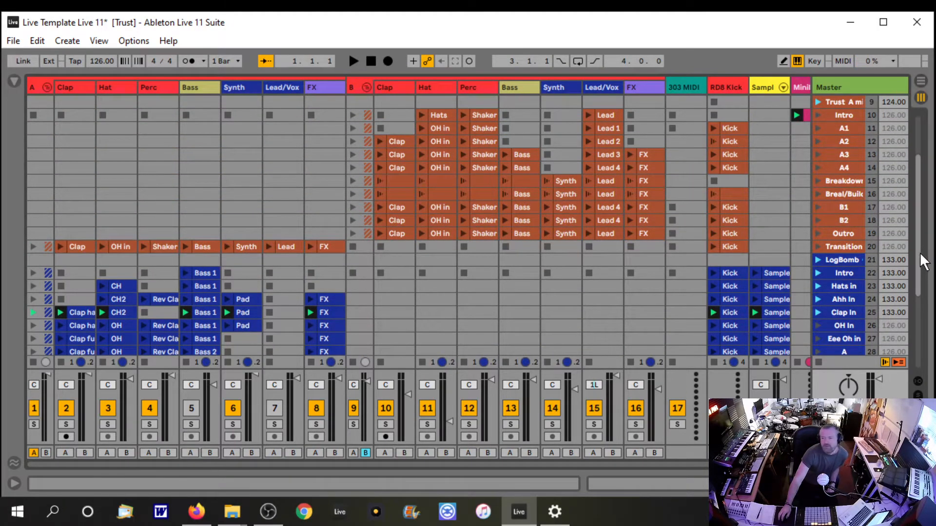
drag(916, 252, 913, 233)
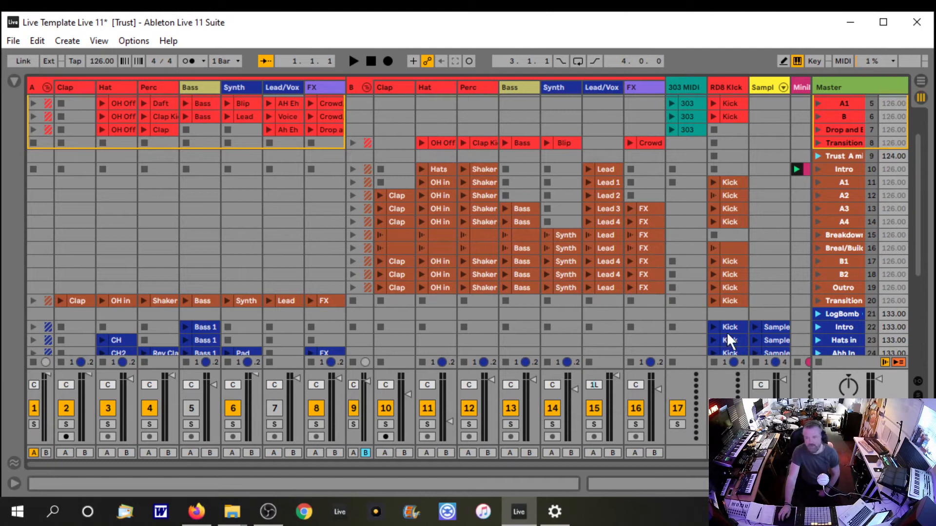
scroll(918, 191, up, 3)
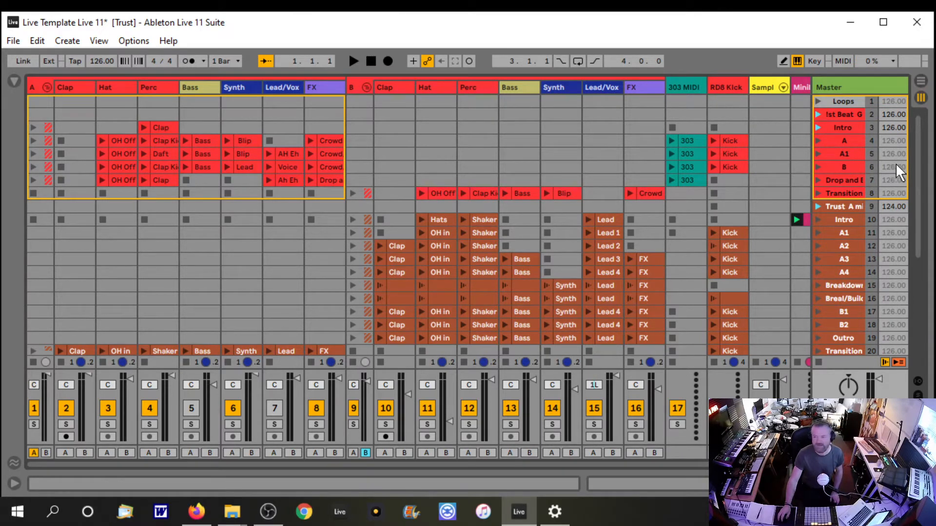
drag(919, 183, 913, 286)
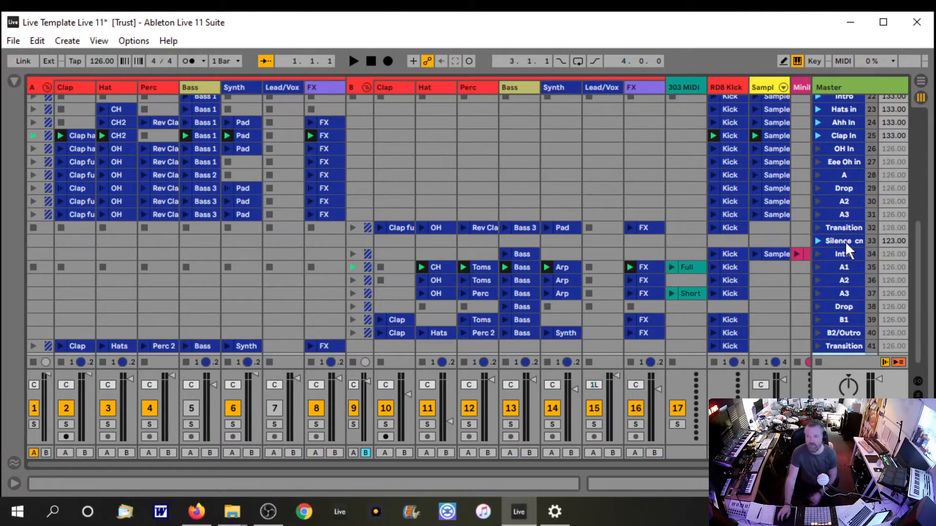
drag(918, 263, 913, 222)
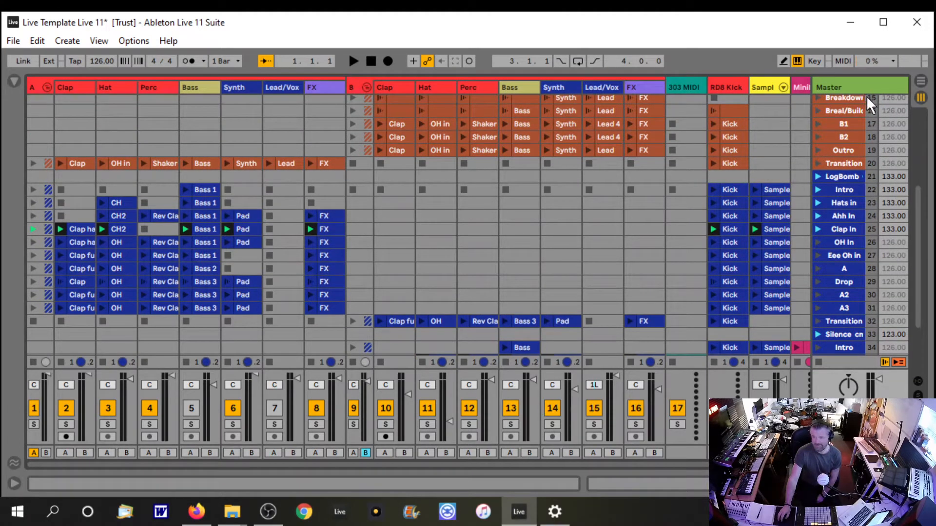
Step: Resize the Master track column so the full scene names can be read beside the Loops track
drag(812, 87, 761, 88)
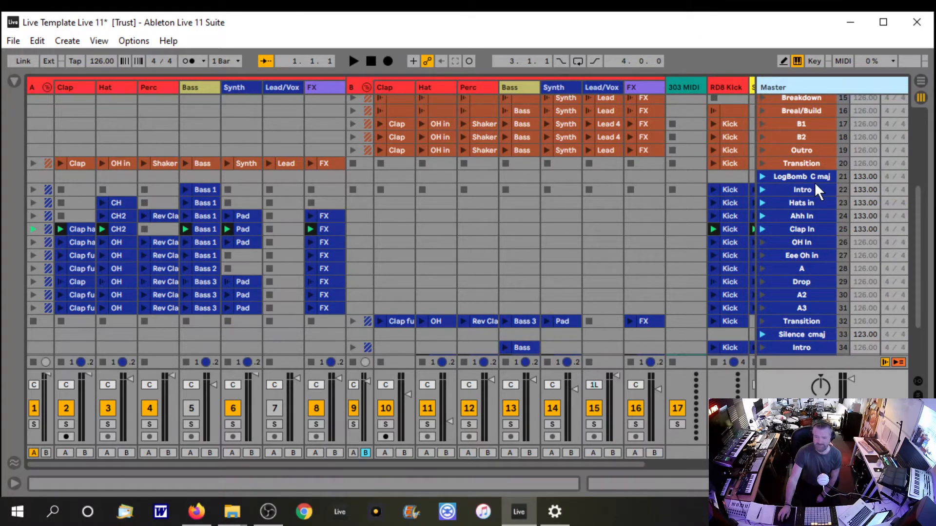
click(754, 86)
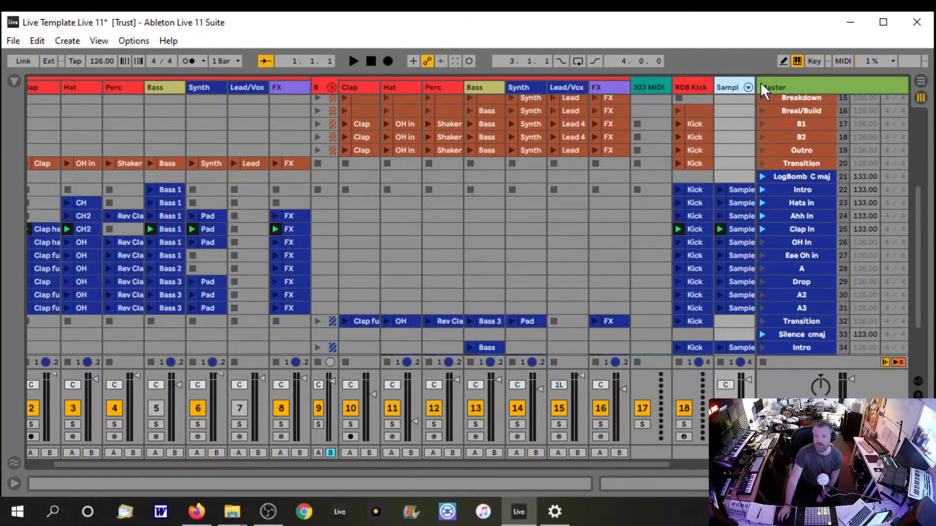
drag(760, 83, 829, 80)
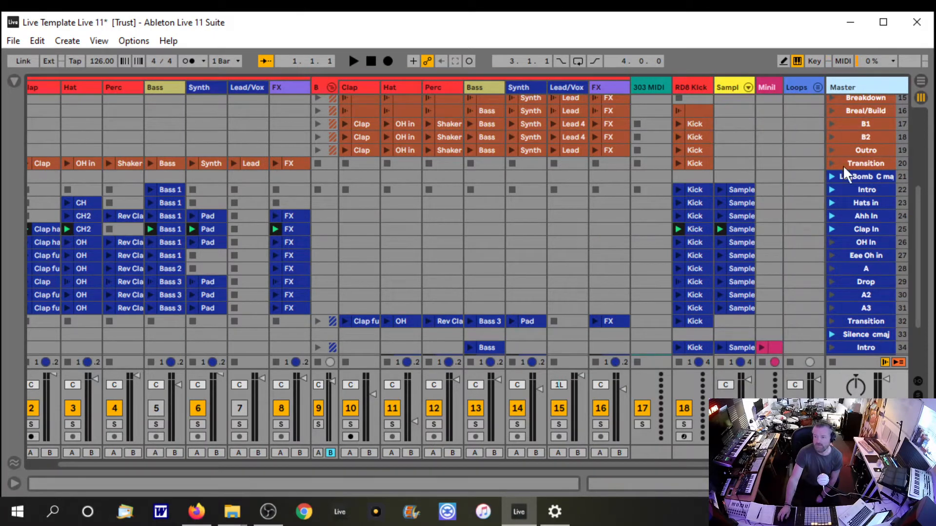
Step: Rename the empty scene 42 at the end of the set as Flow State
scroll(922, 247, down, 2)
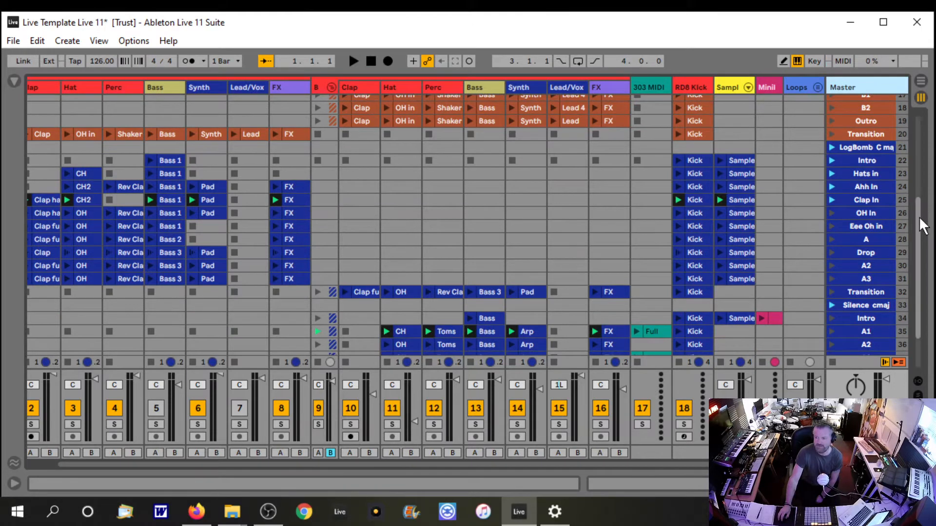
scroll(925, 296, down, 5)
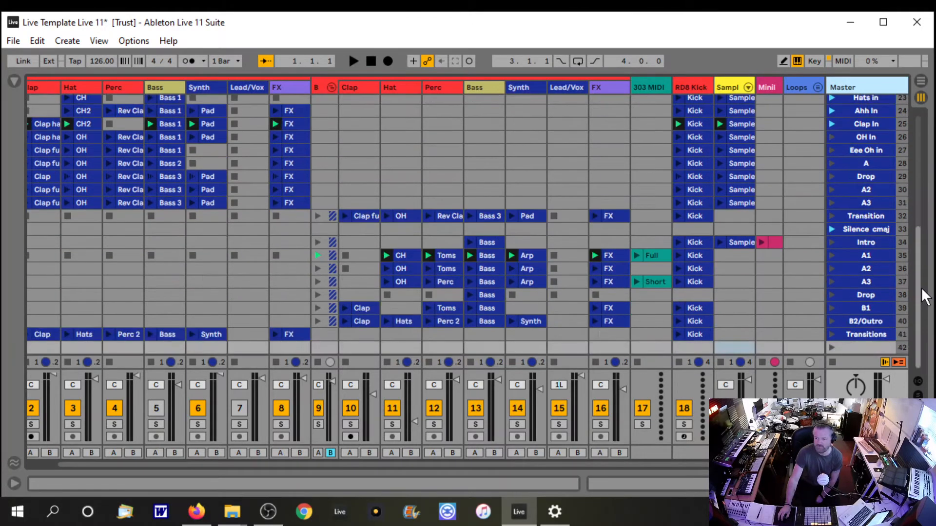
click(858, 349)
right_click(858, 350)
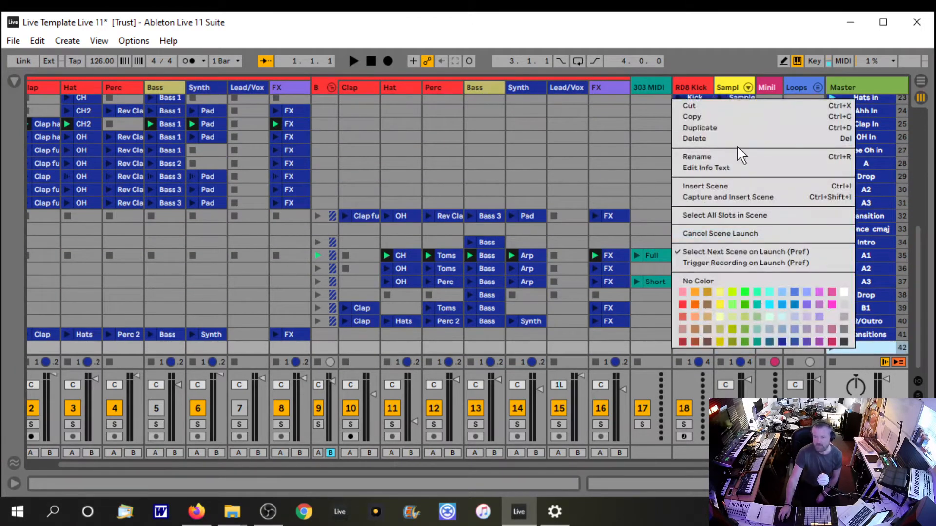
click(695, 159)
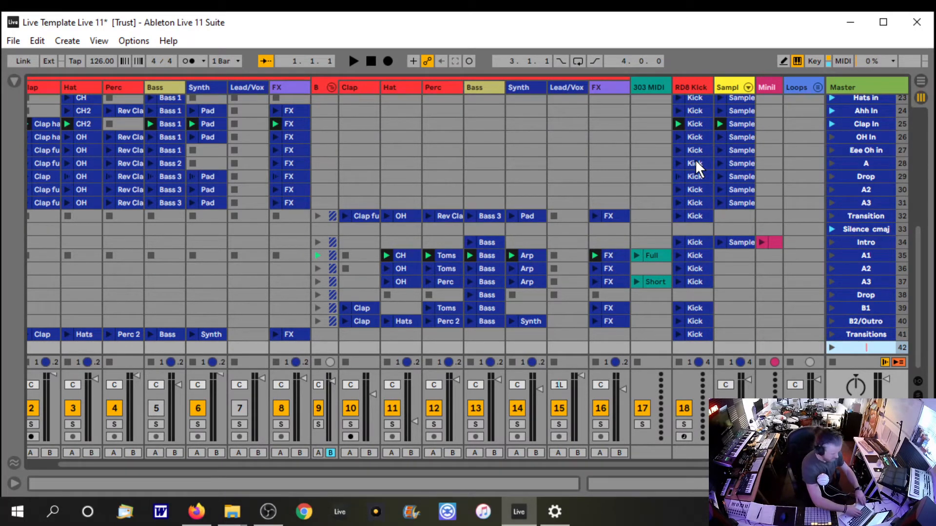
text(Flow State)
key(Return)
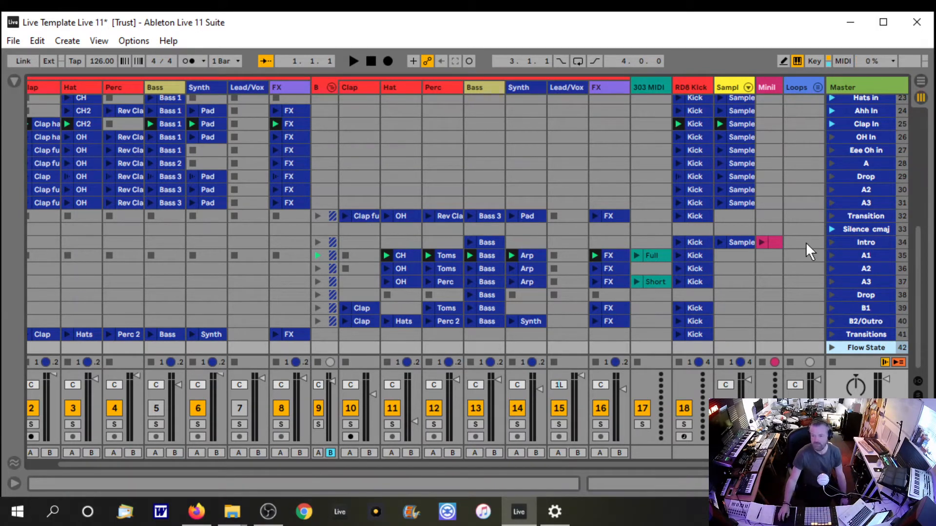
Step: Assign a light orange color to the Flow State scene
right_click(877, 347)
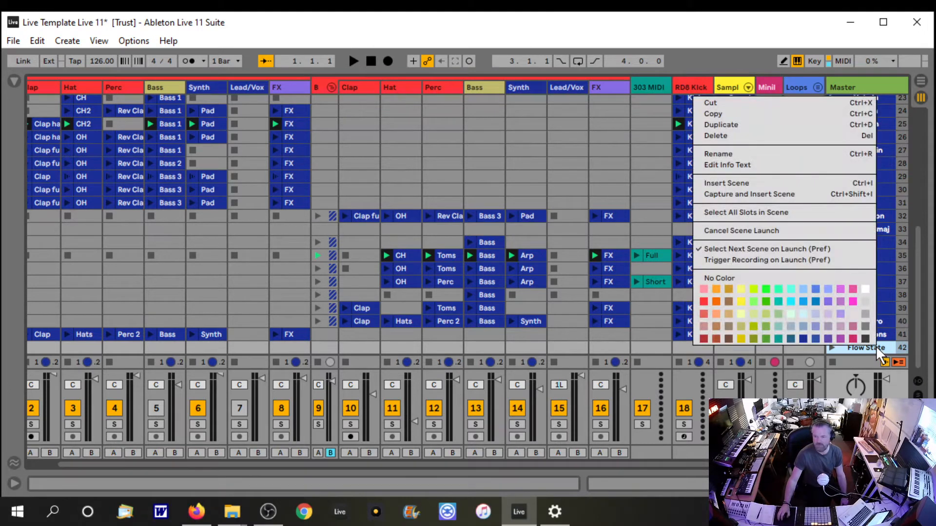
click(718, 312)
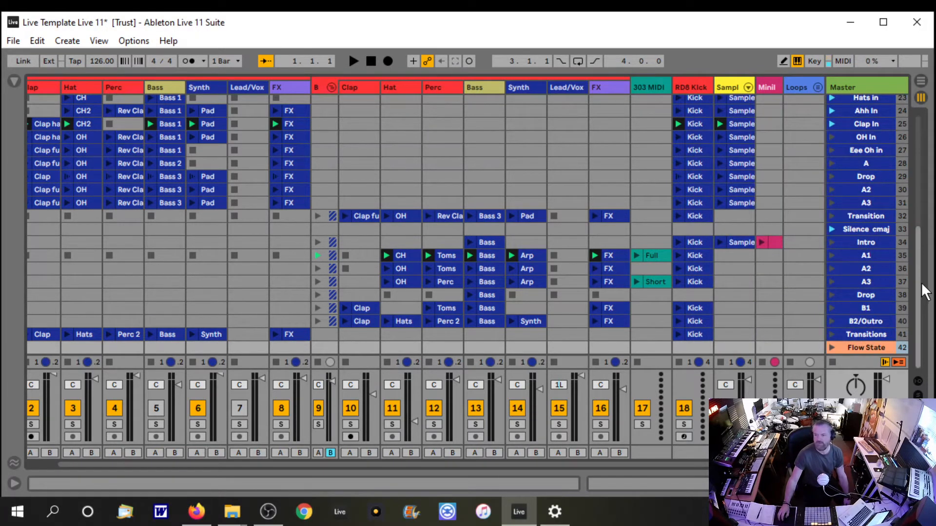
scroll(904, 229, up, 6)
scroll(902, 224, down, 6)
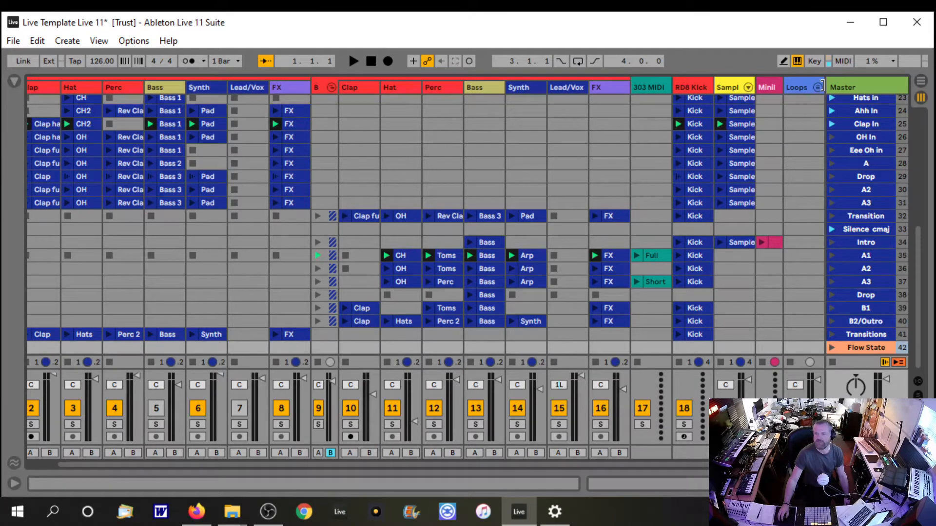
Step: Narrow the Loops track, widen the Master column to show scene tempos, and set the Flow State scene's tempo to 126
drag(821, 87, 795, 87)
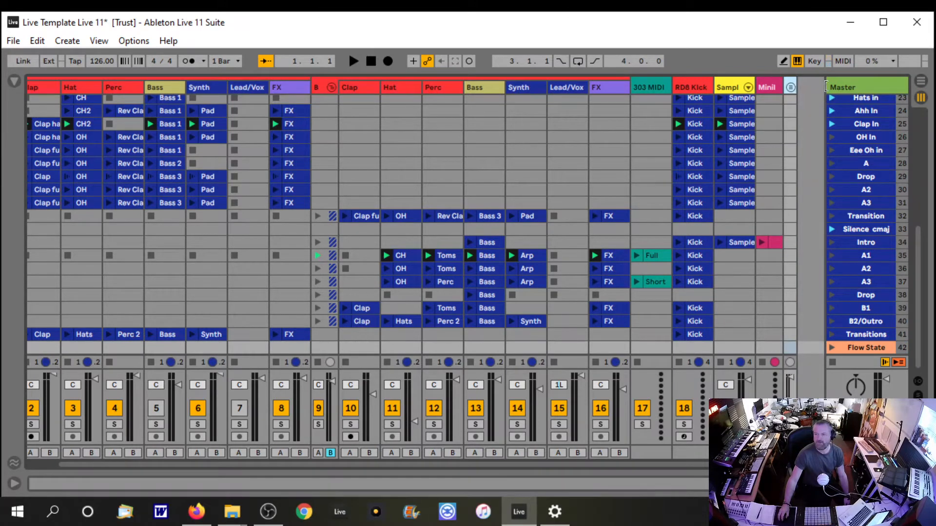
drag(825, 86, 811, 87)
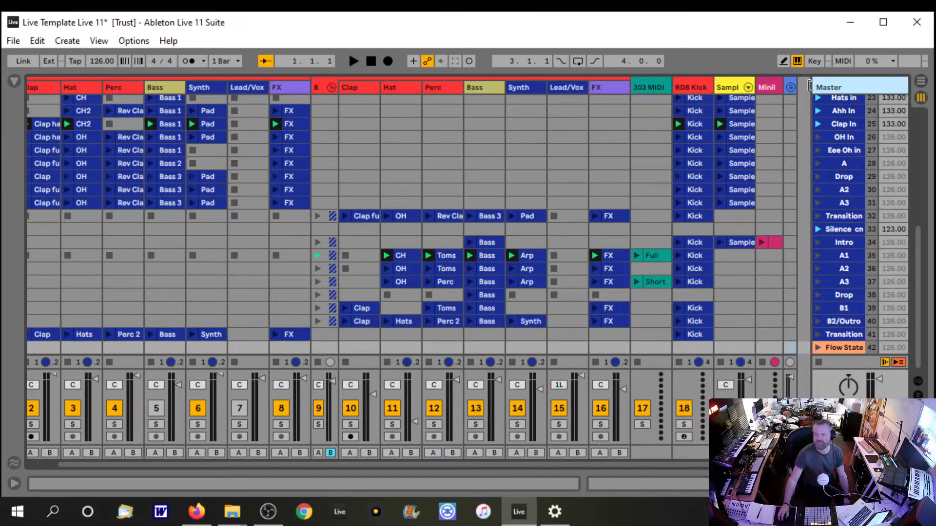
click(897, 349)
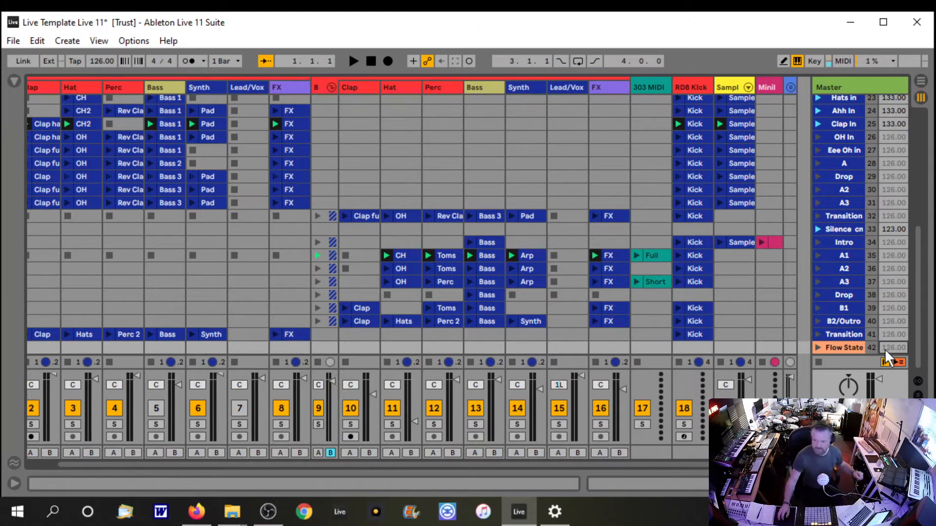
text(13)
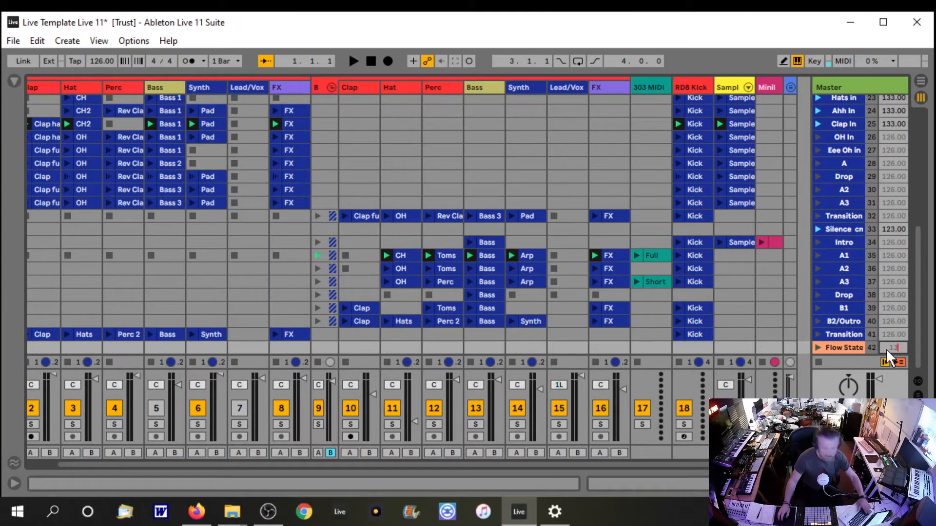
key(BackSpace)
key(BackSpace)
text(126)
key(Return)
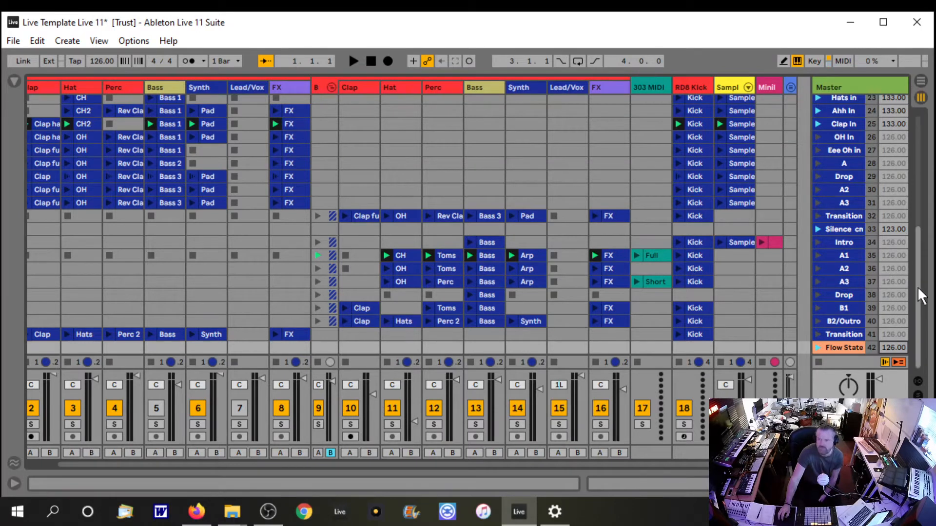
drag(920, 291, 910, 250)
scroll(919, 196, up, 3)
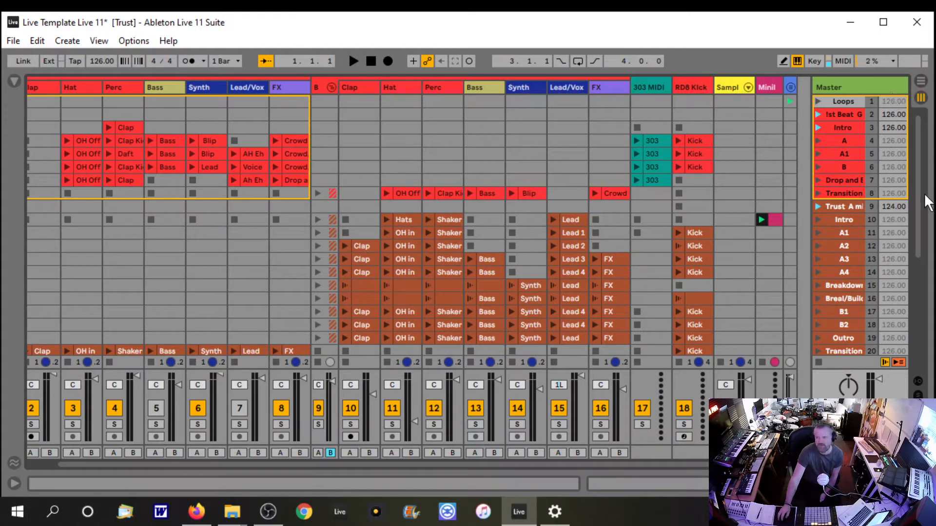
Step: Set the tempo of the Silence song's Intro scene, scene 34, to 123
drag(918, 200, 913, 247)
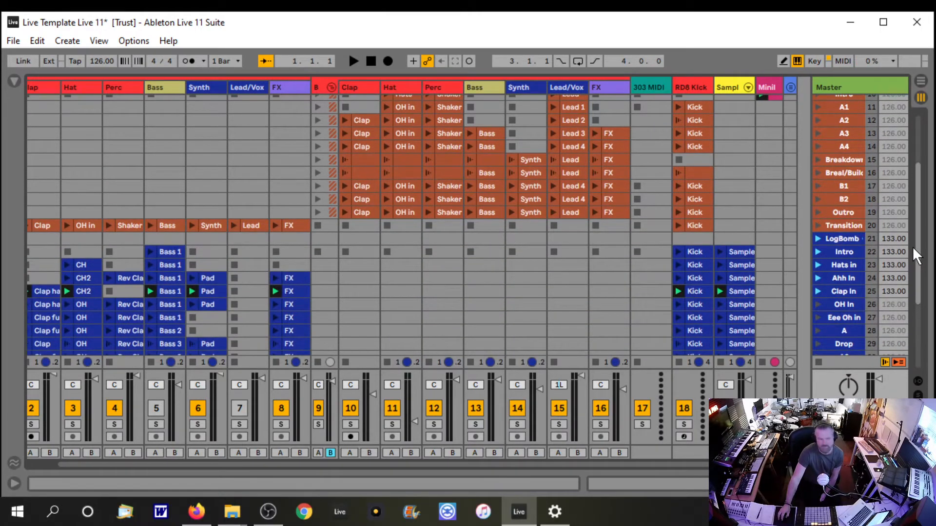
drag(916, 247, 917, 321)
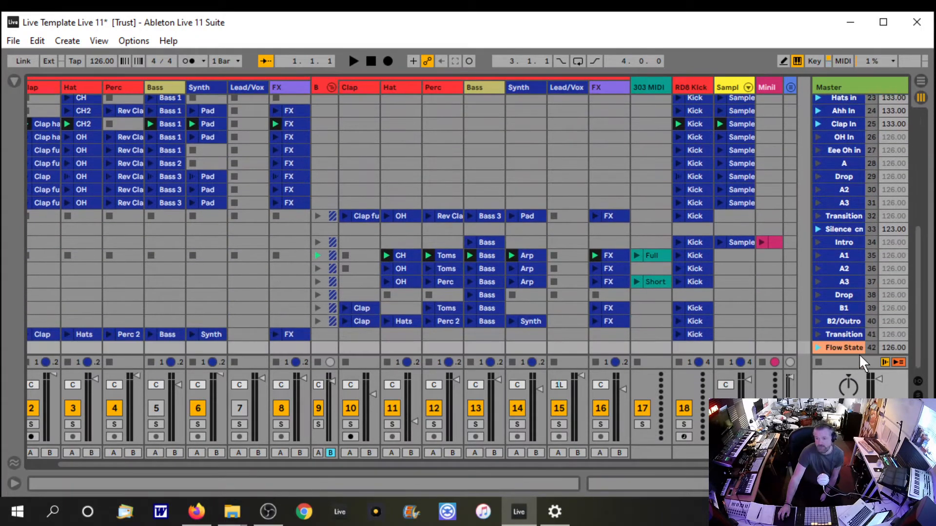
click(896, 242)
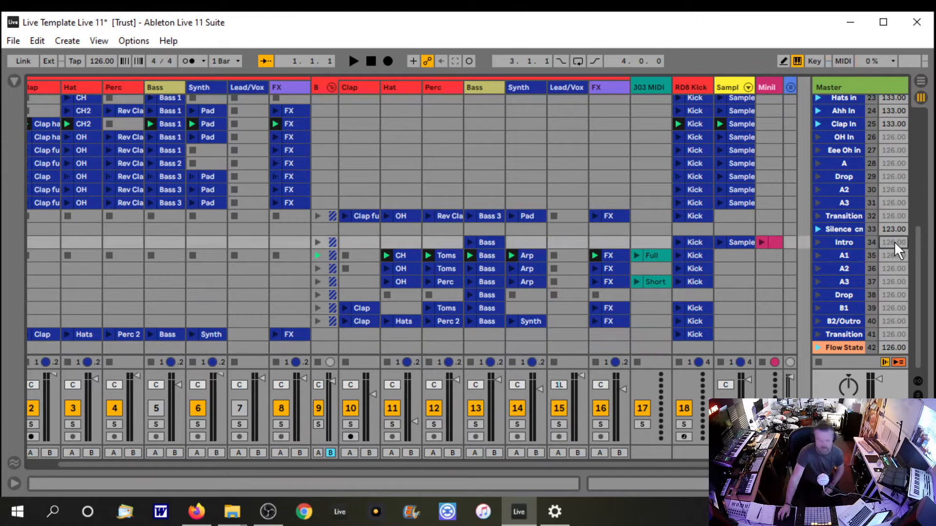
text(1232)
key(Return)
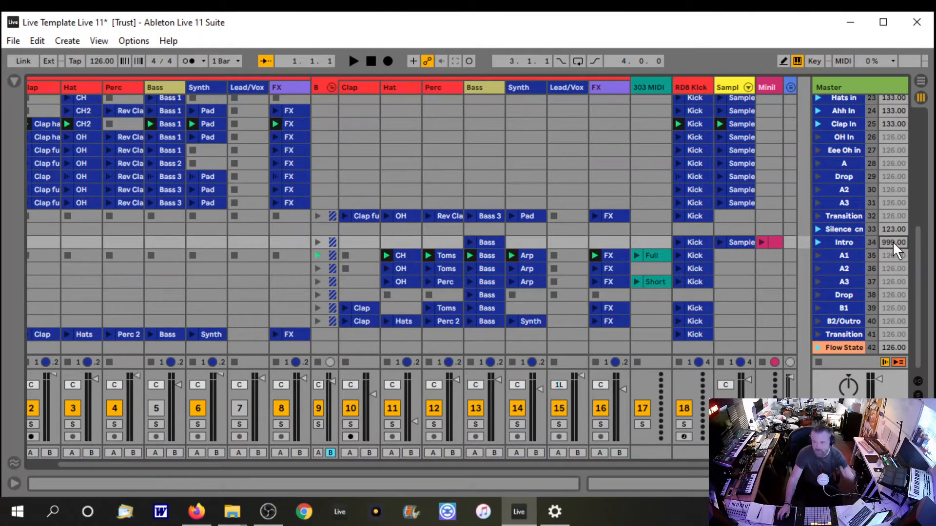
text(123)
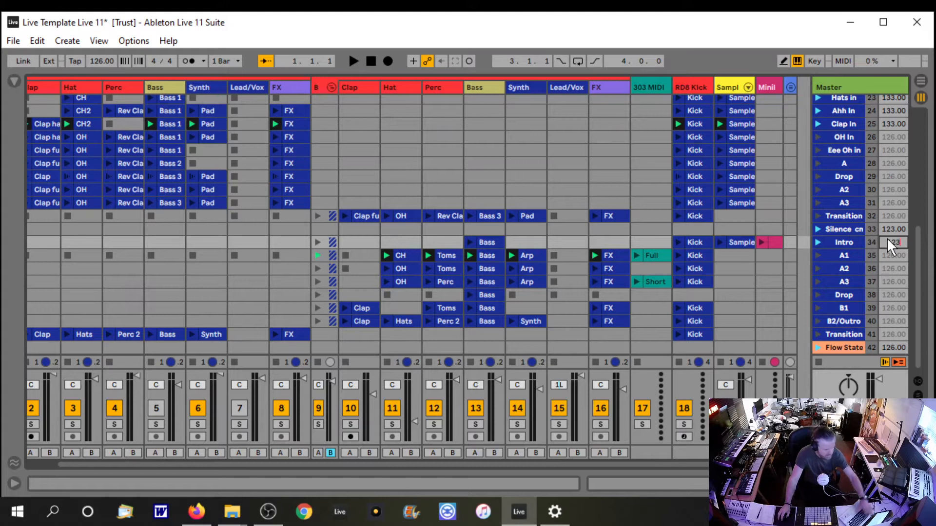
key(Return)
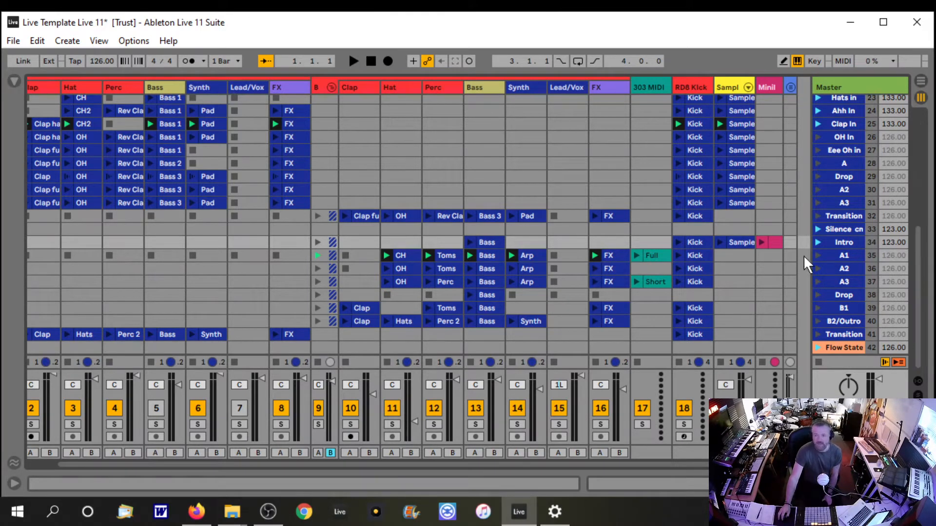
Step: Try to append the key A Maj to the name of the Flow State scene
right_click(853, 347)
click(711, 157)
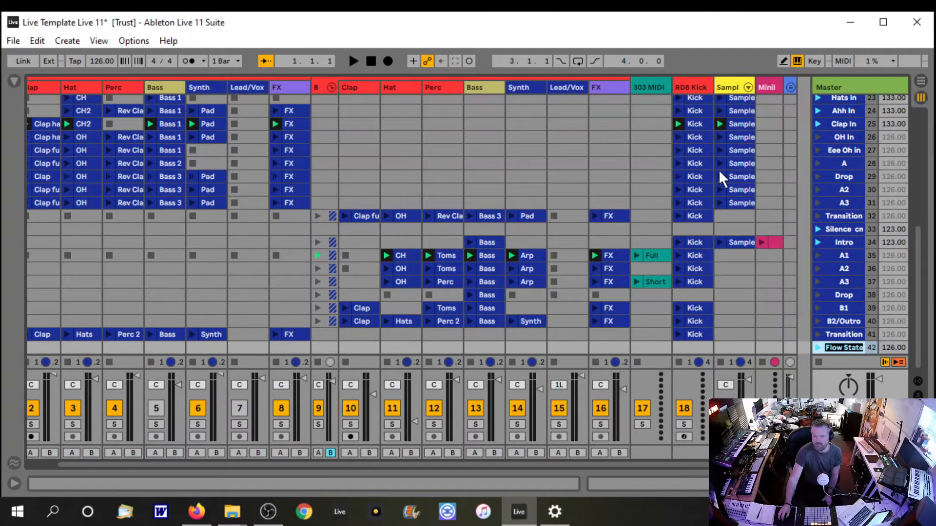
key(End)
text(A Maj)
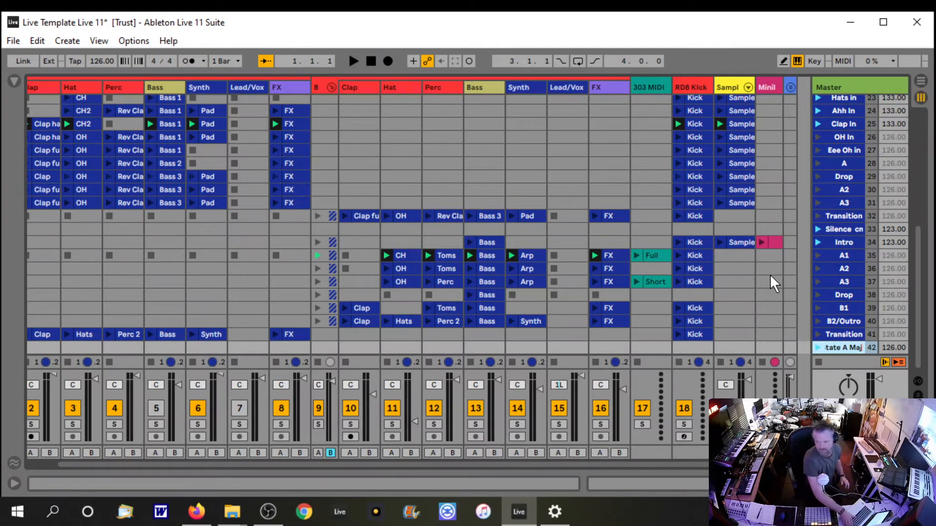
key(Escape)
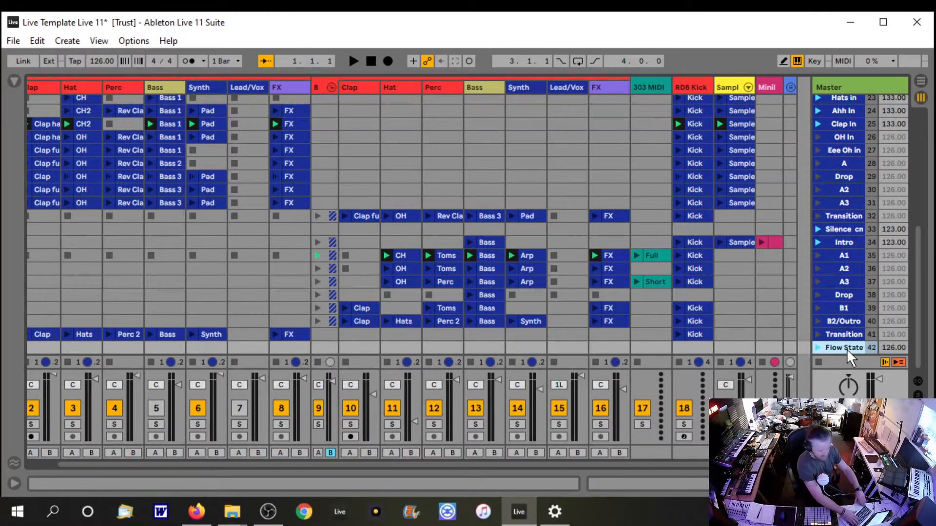
Step: Duplicate the Flow State scene repeatedly until the copies fill scenes 43 to 55
key(ctrl+d)
key(ctrl+d)
key(ctrl+d)
key(ctrl+d)
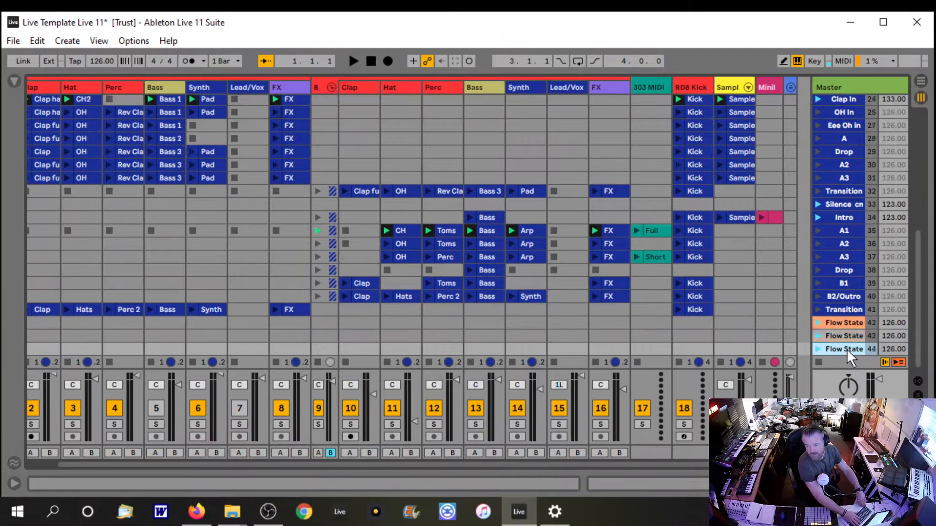
key(ctrl+d)
key(ctrl+d)
key(ctrl+d)
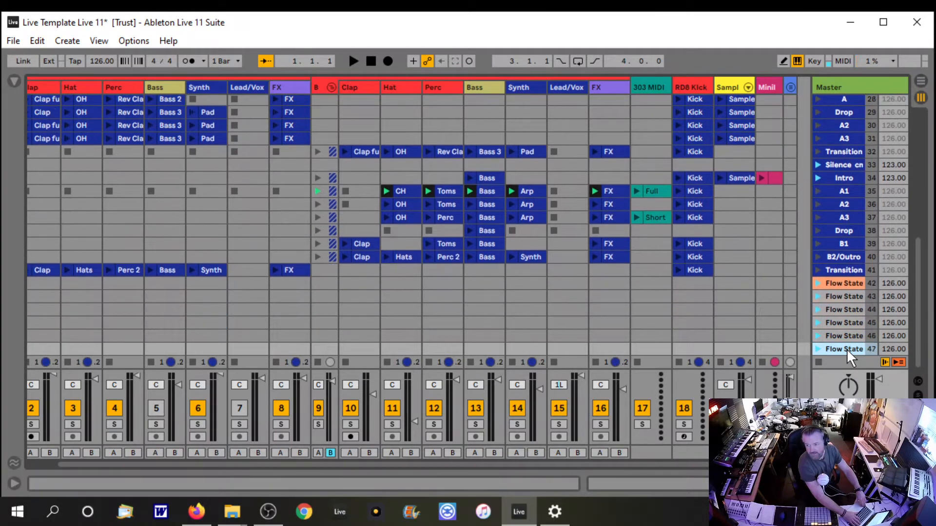
key(ctrl+d)
key(ctrl+d)
key(ctrl+d)
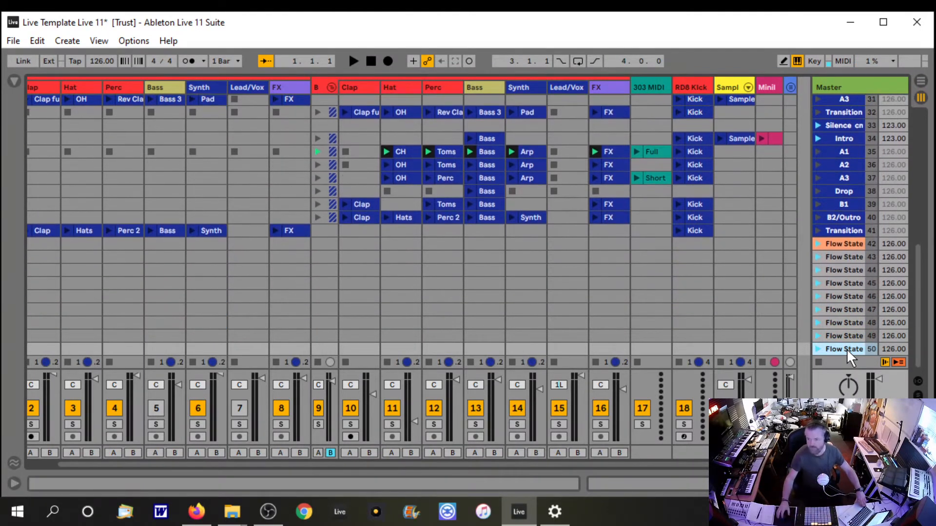
key(ctrl+d)
key(ctrl+d)
key(ctrl+d)
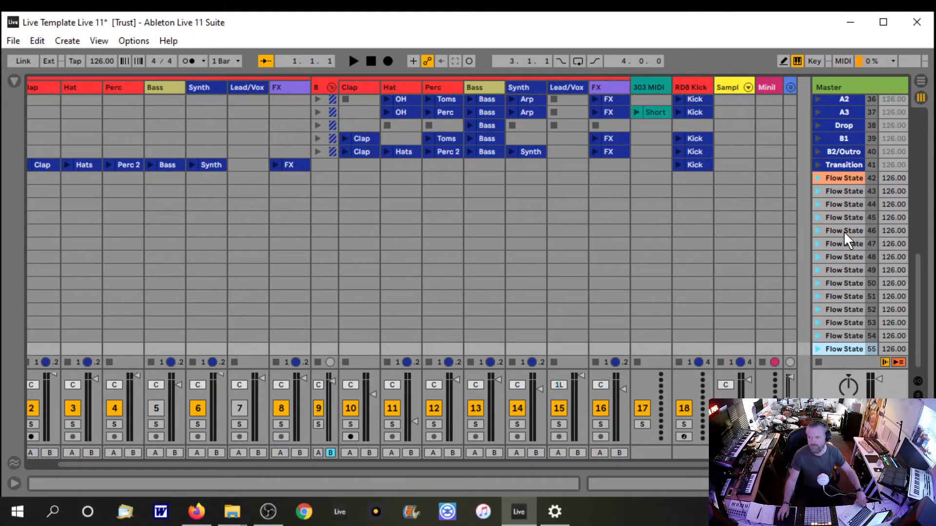
Step: Rename scene 43, the first copy below the Flow State title scene, as Intro
click(848, 188)
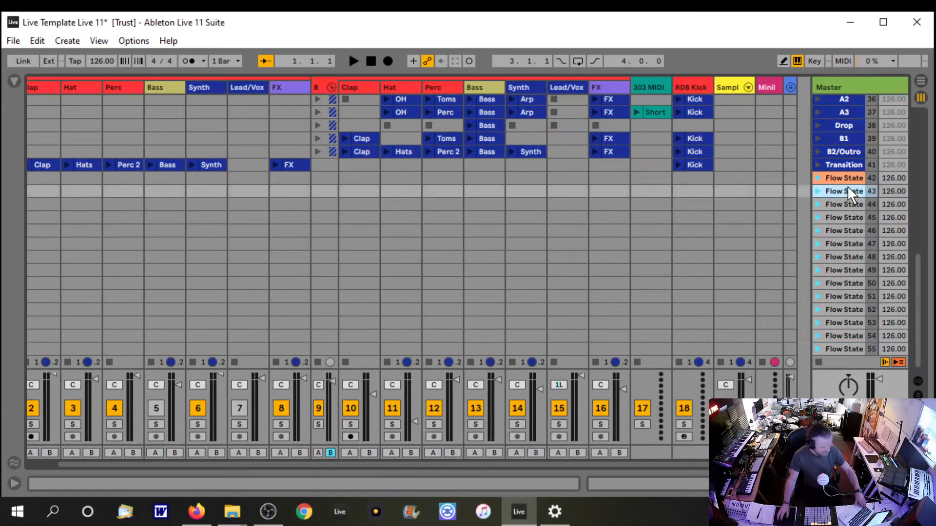
key(ctrl+r)
text(Intro)
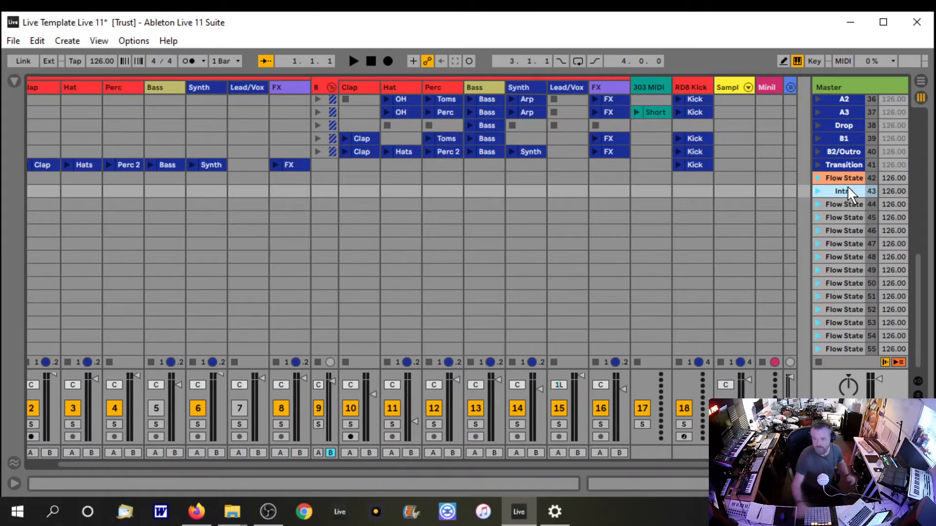
key(Return)
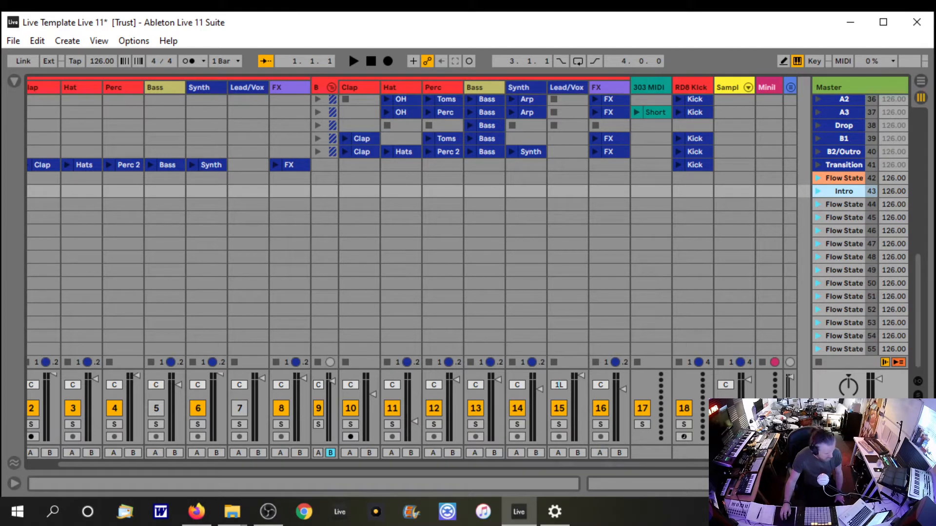
Step: Review how the existing songs' clips and transition scenes are arranged across the A and B track groups
click(232, 512)
drag(522, 56, 409, 525)
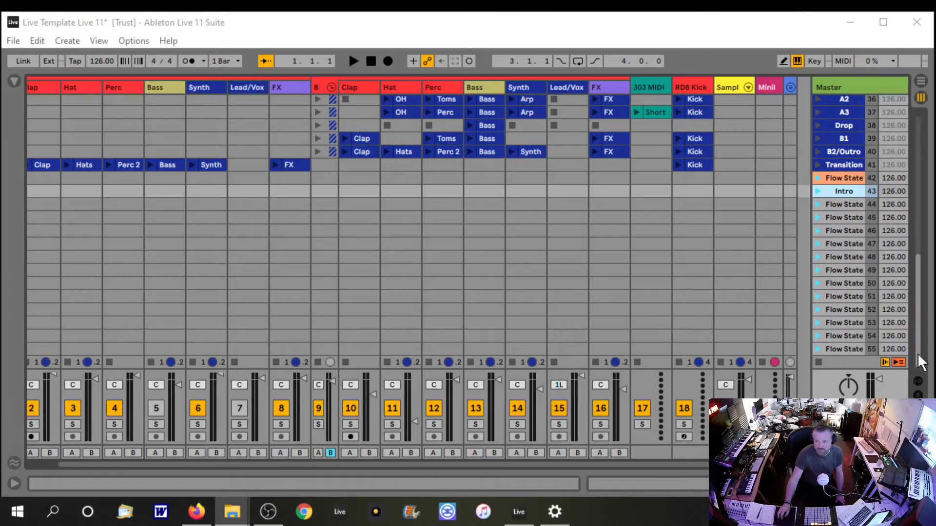
drag(916, 342, 917, 297)
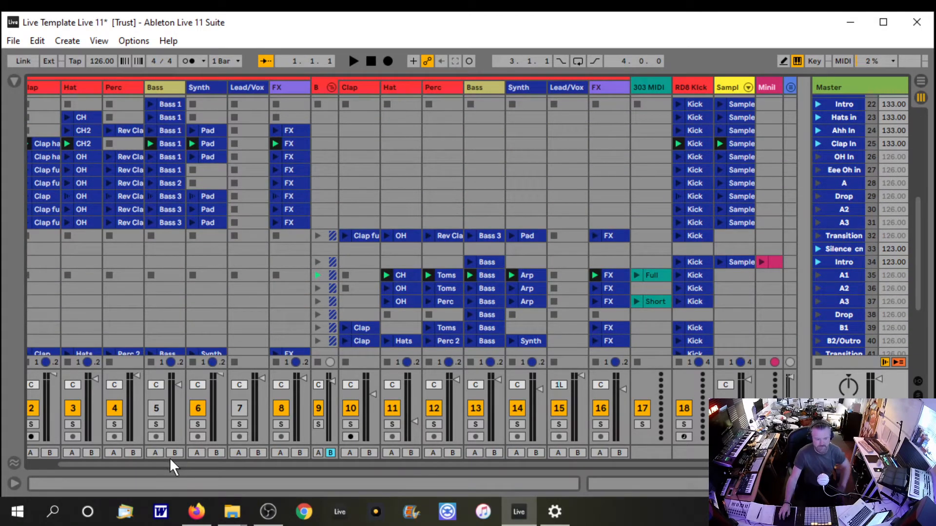
drag(172, 463, 130, 465)
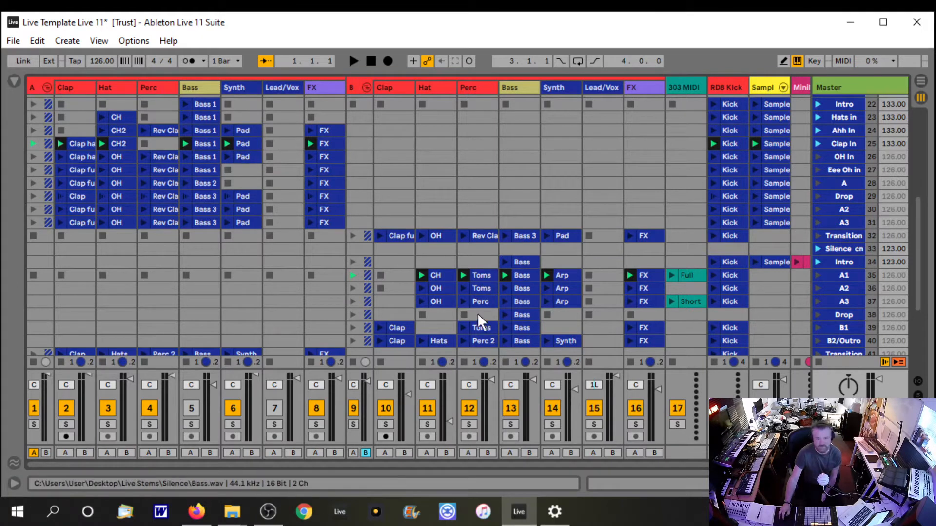
drag(918, 260, 917, 166)
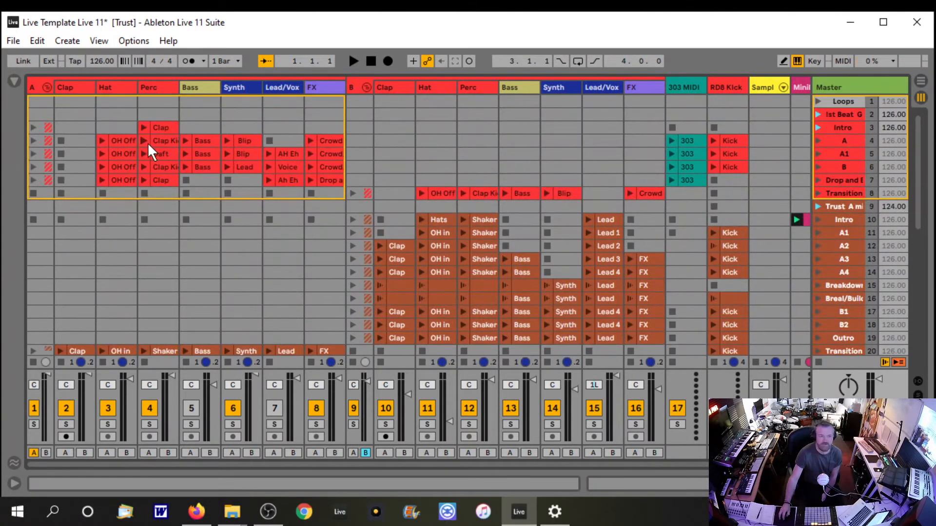
drag(919, 200, 897, 300)
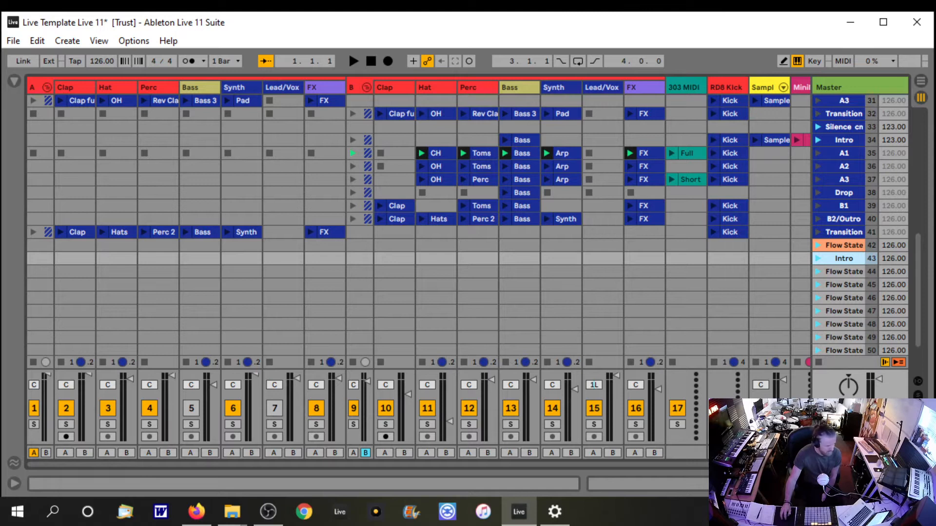
Step: Place the Flow Perc, Flow Snare and Flow Synth stems in group A's Perc, Clap and Synth tracks on the Intro scene 43
click(232, 512)
drag(457, 188, 586, 287)
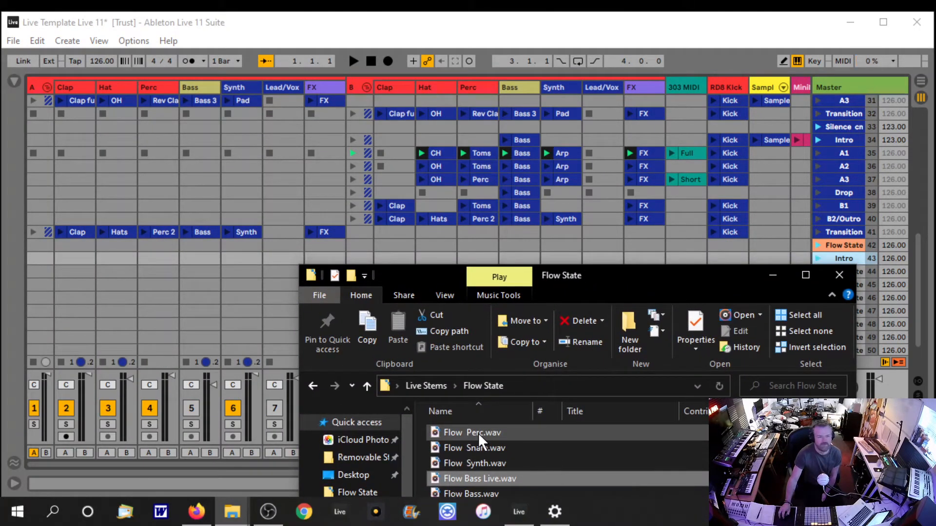
drag(476, 435, 171, 263)
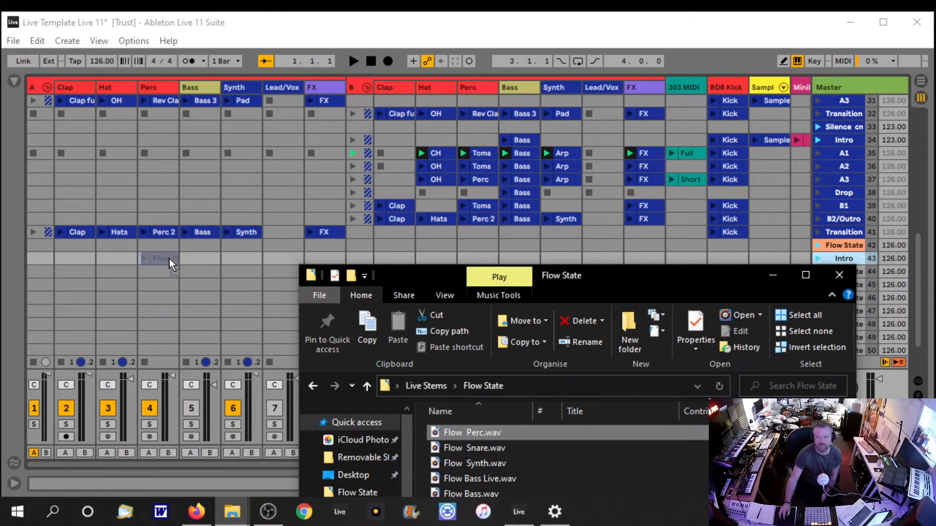
drag(477, 451, 80, 267)
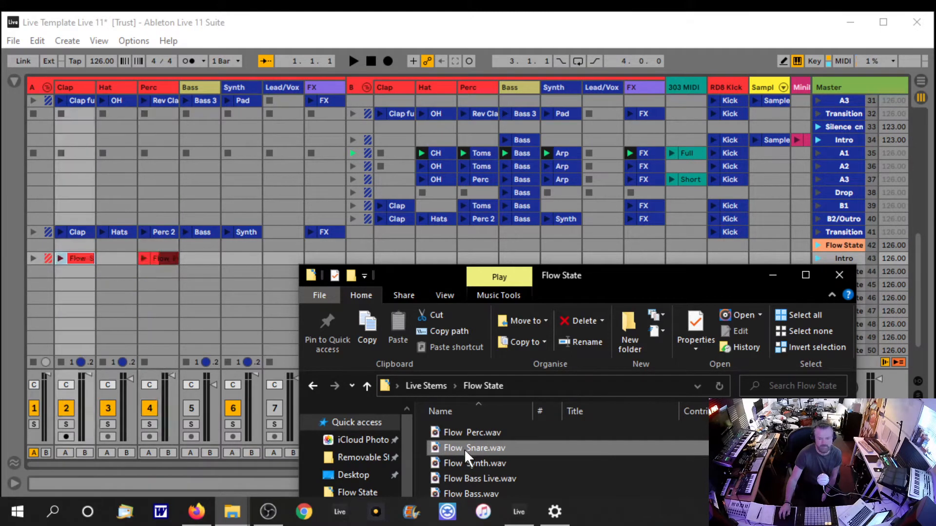
drag(471, 465, 240, 262)
Step: Add the Flow Bass, Flow FX, Flow Hats and Flow Lead stems to group A's Bass, FX, Hat and Lead/Vox tracks on scene 43
drag(630, 281, 692, 176)
click(536, 376)
drag(551, 392, 204, 269)
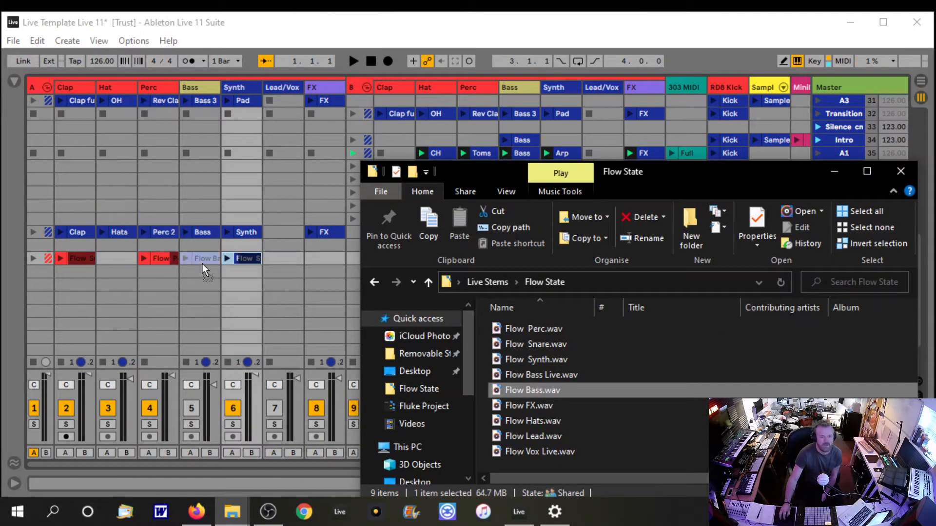
click(507, 405)
drag(268, 252, 320, 259)
drag(532, 415, 117, 258)
drag(529, 439, 283, 258)
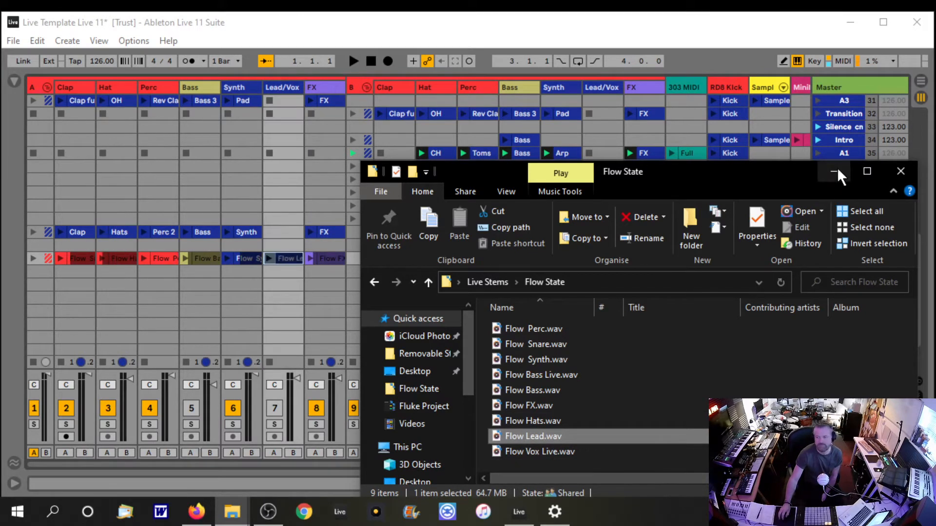
click(834, 171)
Step: Color all seven stem clips on the Intro scene 43 the same light orange as the Flow State scene
click(71, 259)
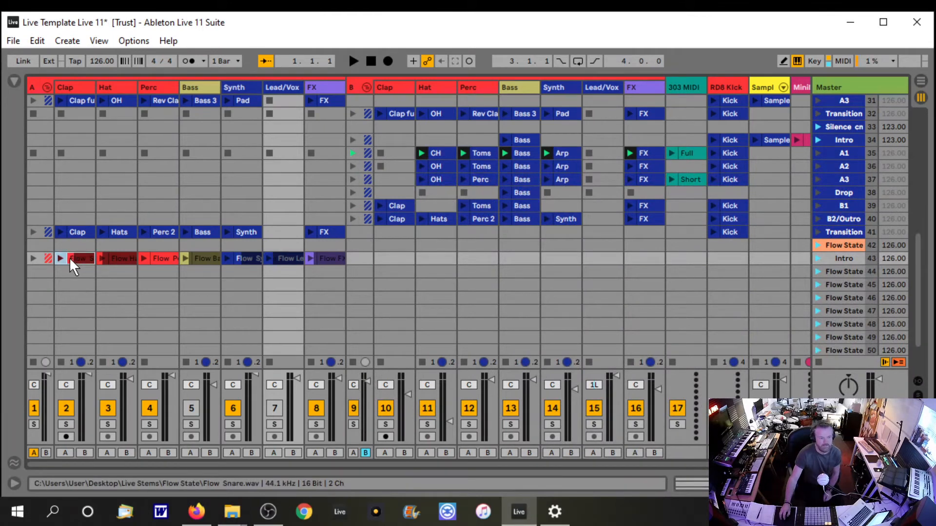
right_click(327, 259)
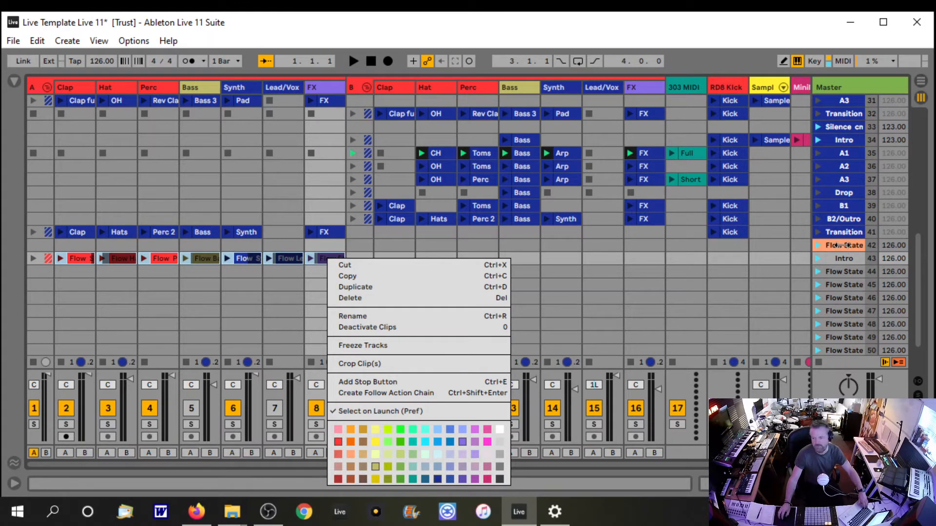
click(838, 245)
right_click(844, 248)
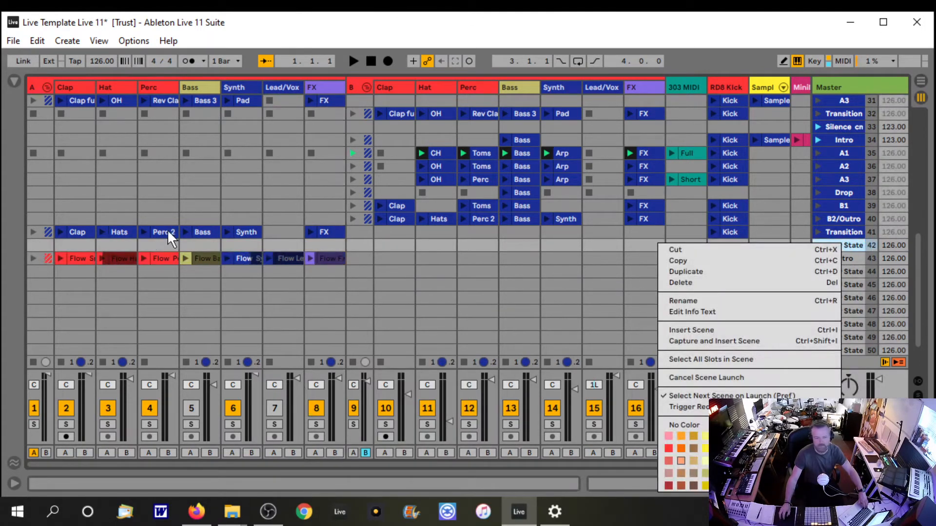
click(63, 257)
click(331, 262)
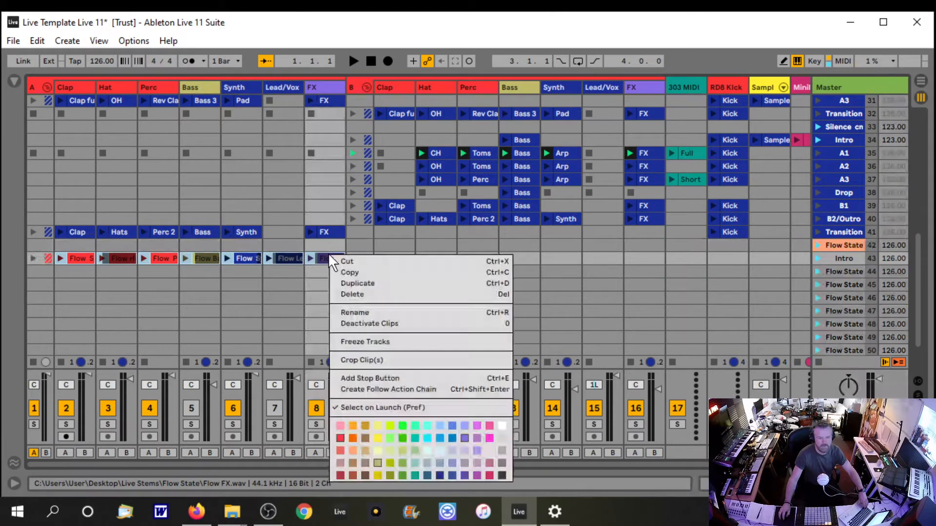
right_click(126, 259)
click(156, 455)
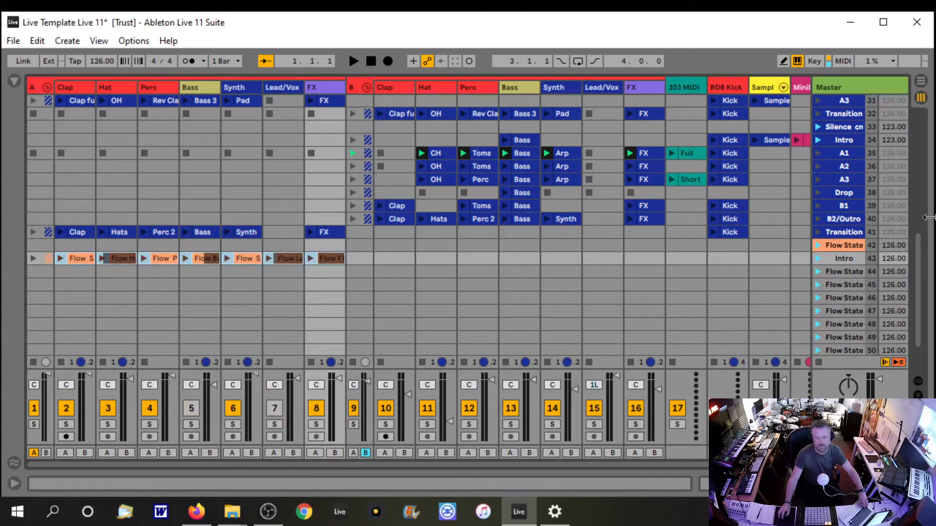
right_click(120, 262)
click(119, 260)
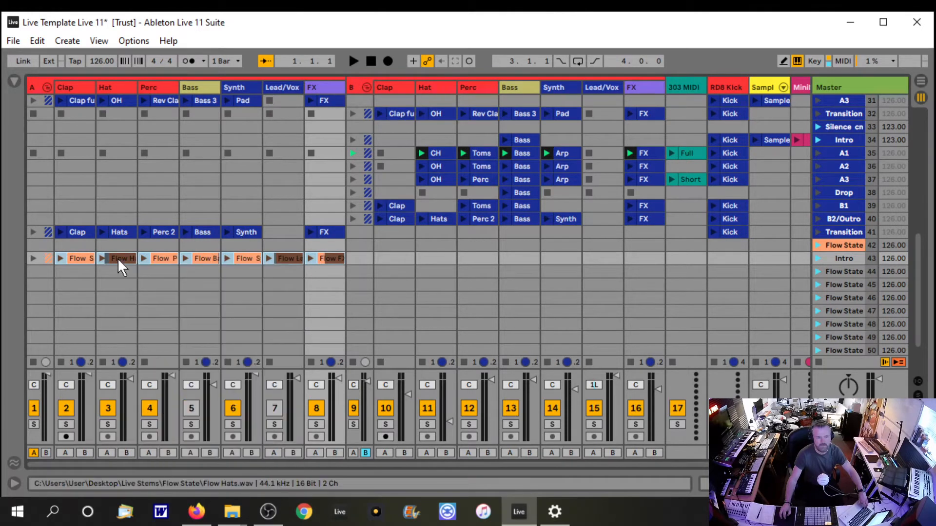
Step: Assign the light orange color to scenes 43 to 50, from Intro through the Flow State copies
click(831, 259)
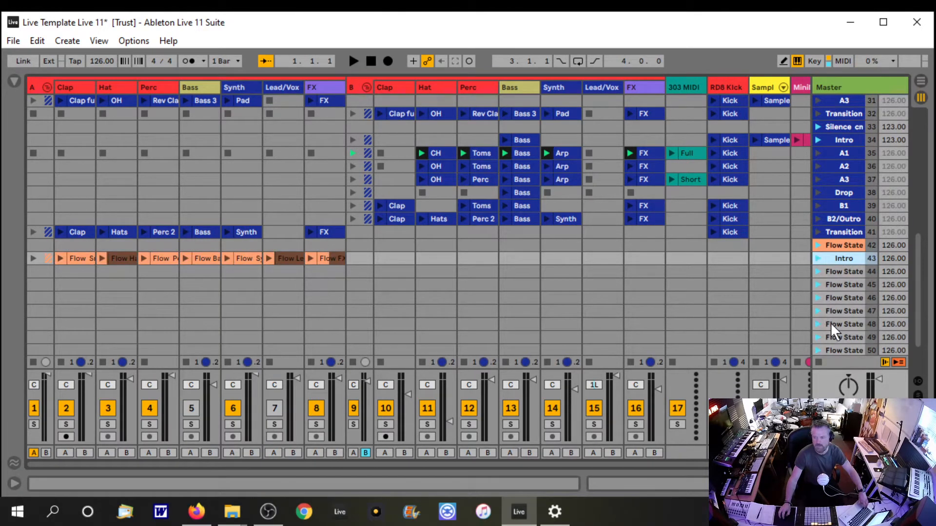
shift+click(841, 351)
right_click(843, 352)
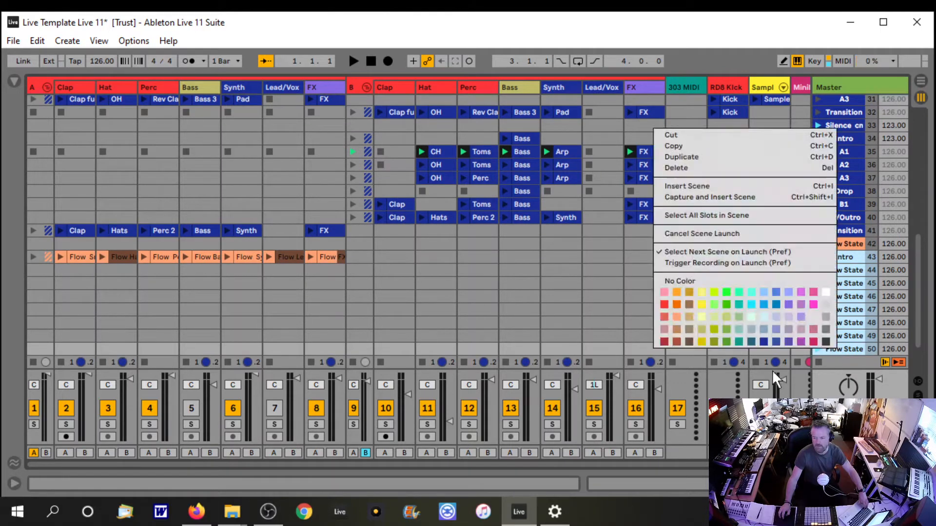
click(679, 317)
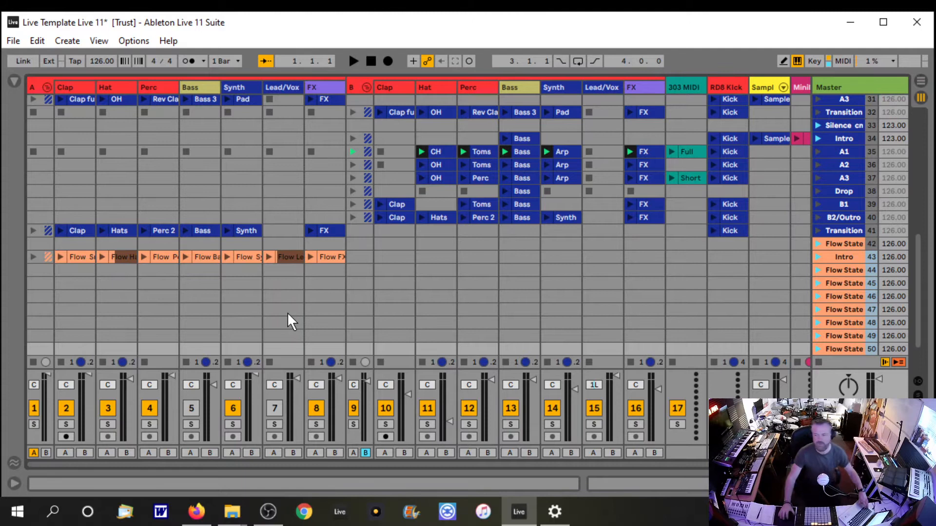
Step: Play the Intro scene 43 to check the stems, open the Flow Snare clip's details and stop playback
click(818, 258)
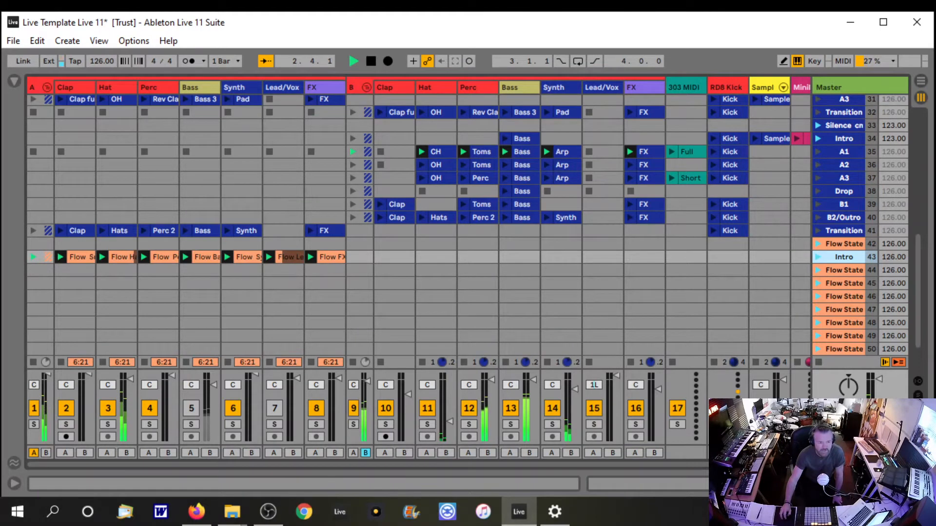
click(73, 257)
double_click(71, 255)
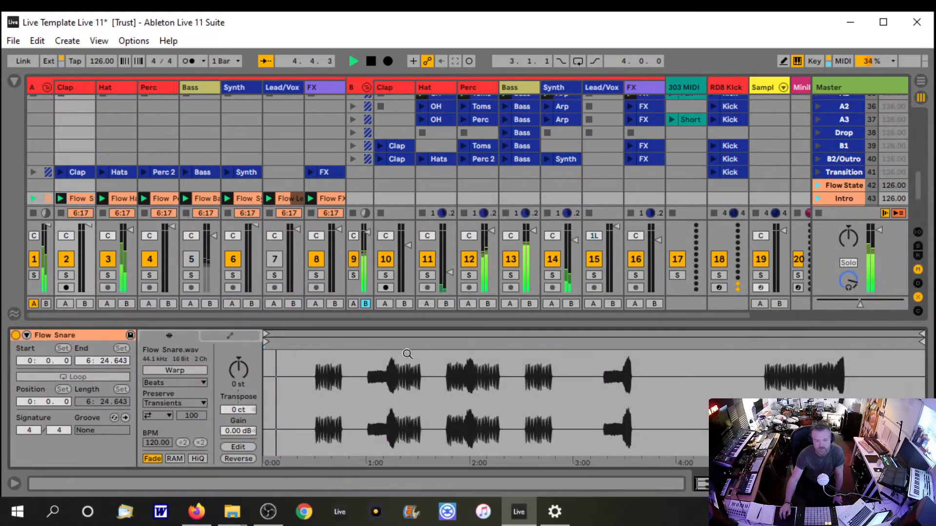
key(space)
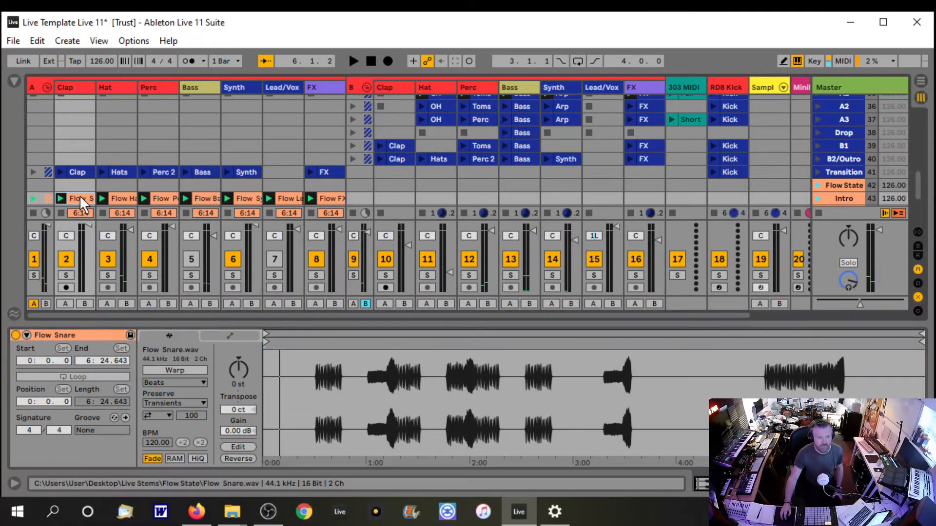
Step: Turn on warping with the Complex Pro mode for the Flow Snare and Flow Hats clips on scene 43
click(175, 370)
click(203, 383)
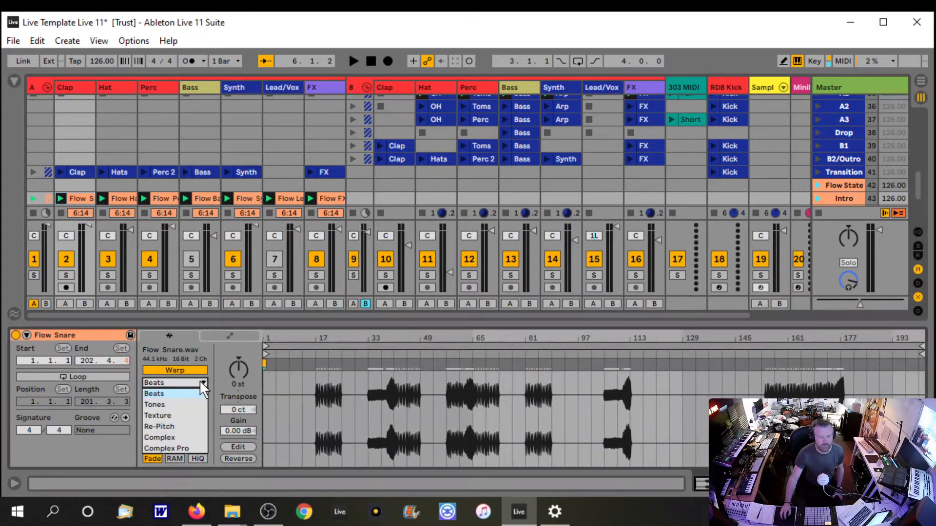
click(179, 448)
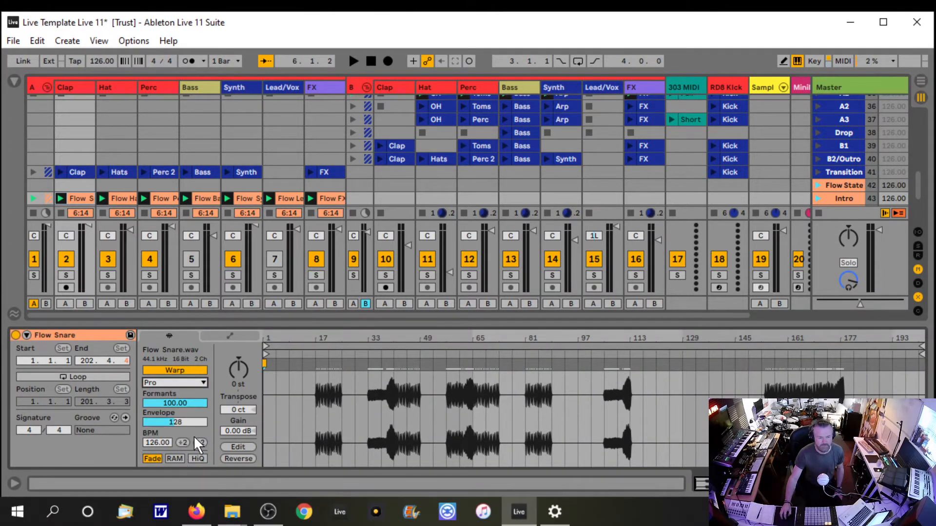
click(112, 196)
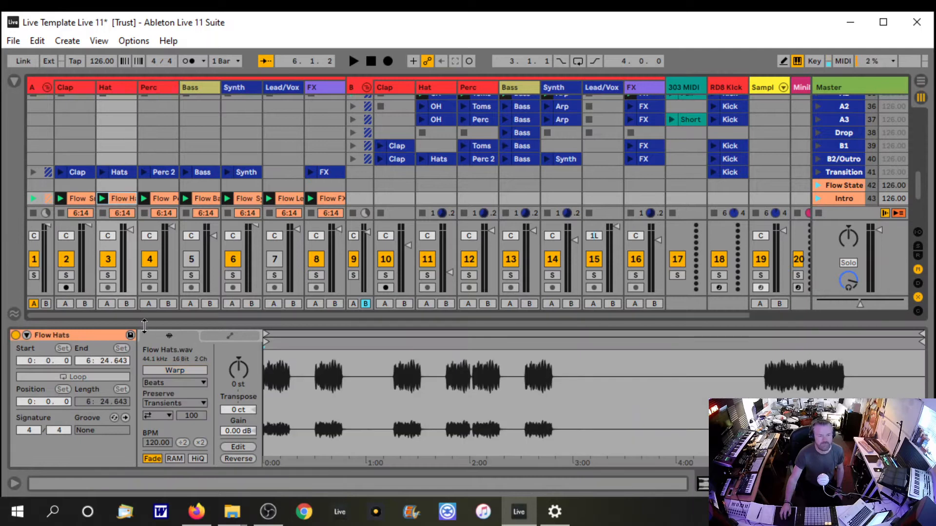
click(194, 371)
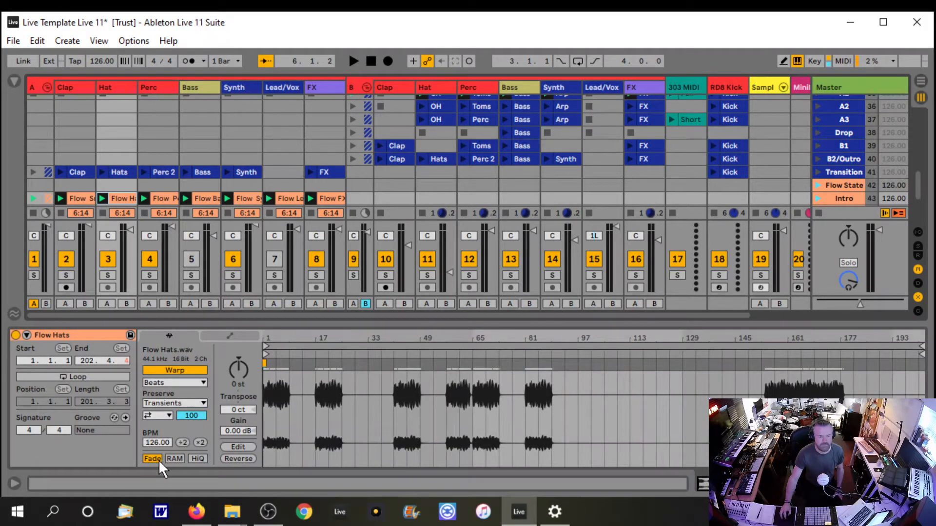
click(201, 382)
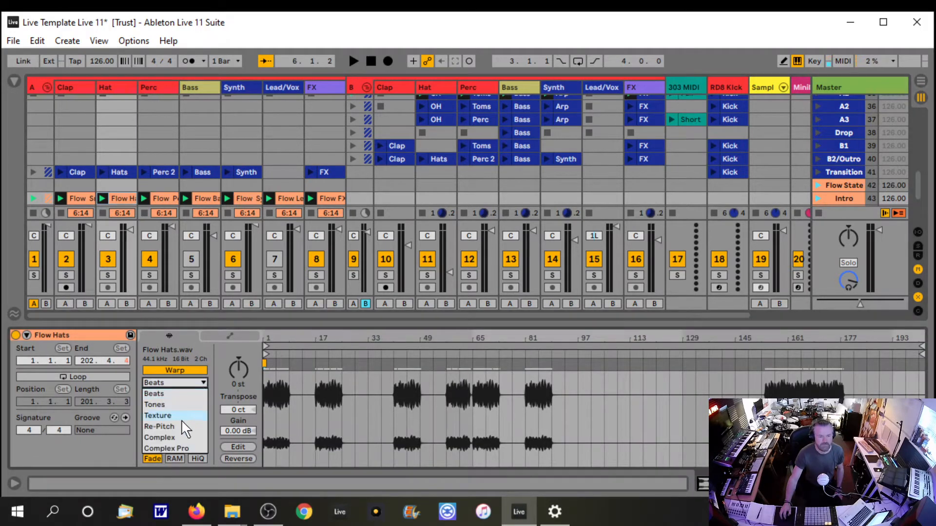
click(175, 448)
Step: Turn on warping in Complex Pro mode for the five remaining stem clips together, from Flow Perc to Flow FX
click(160, 199)
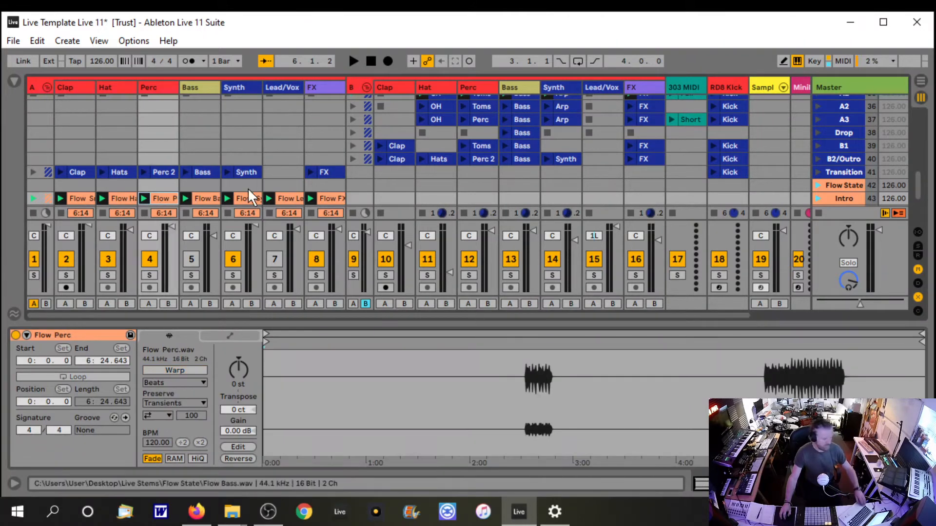
shift+click(320, 197)
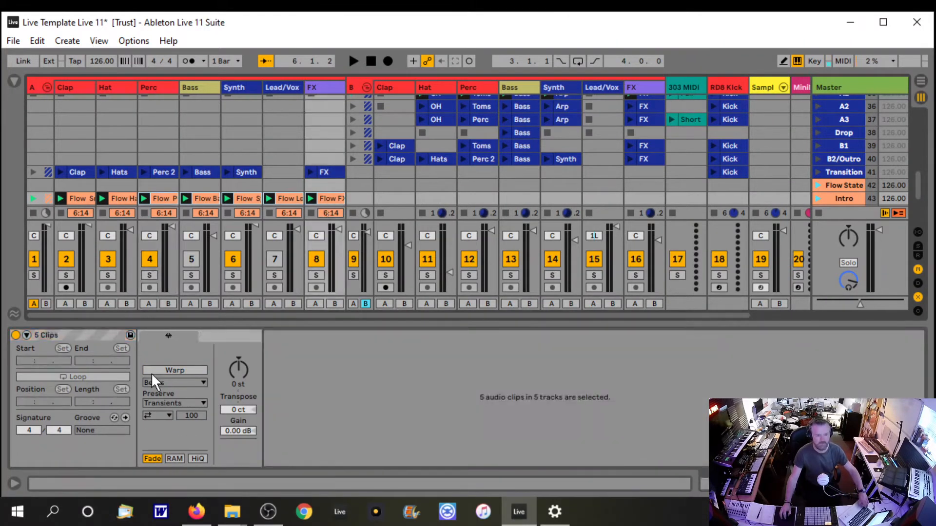
click(189, 370)
click(203, 384)
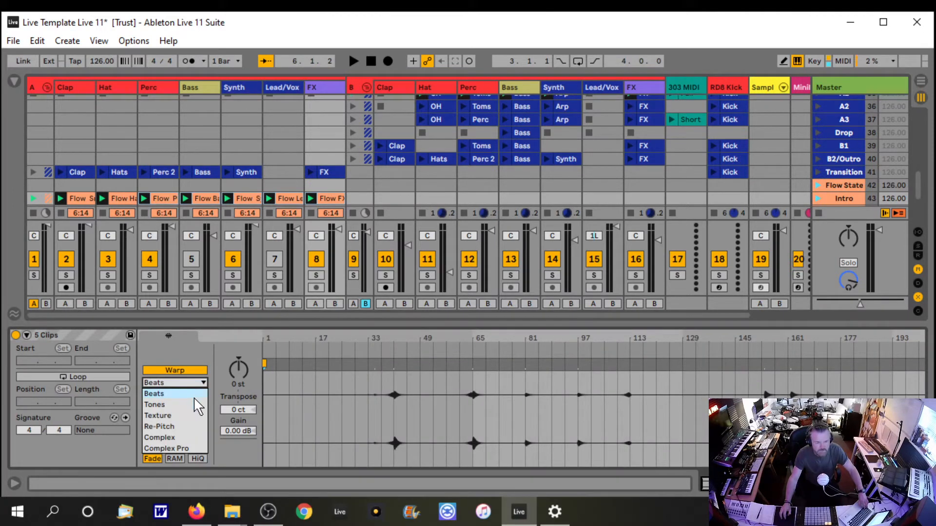
click(185, 446)
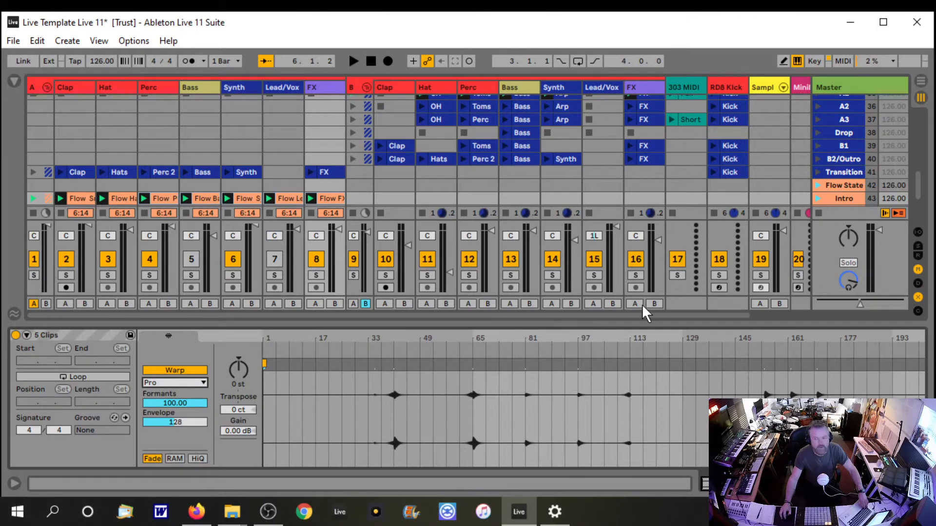
Step: Check the warp settings of the individual Flow stem clips on scene 43 and close the clip details
click(84, 194)
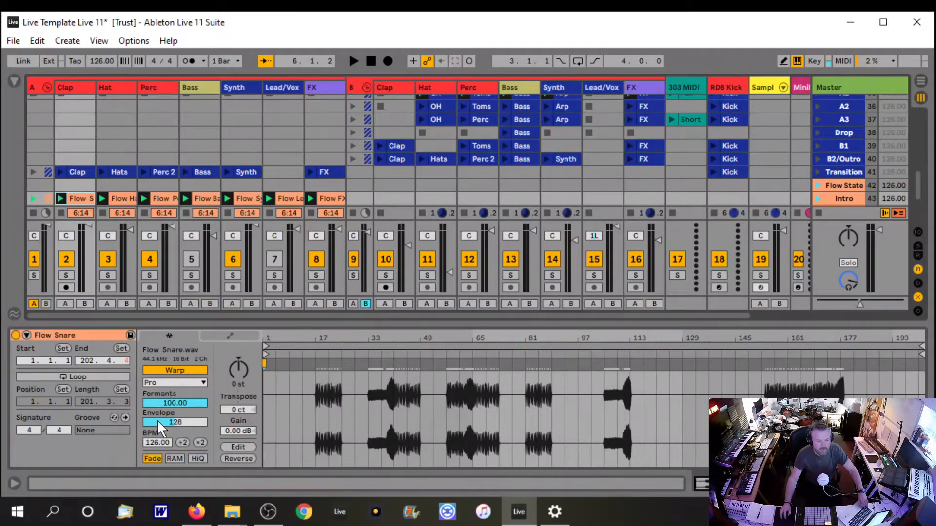
click(124, 197)
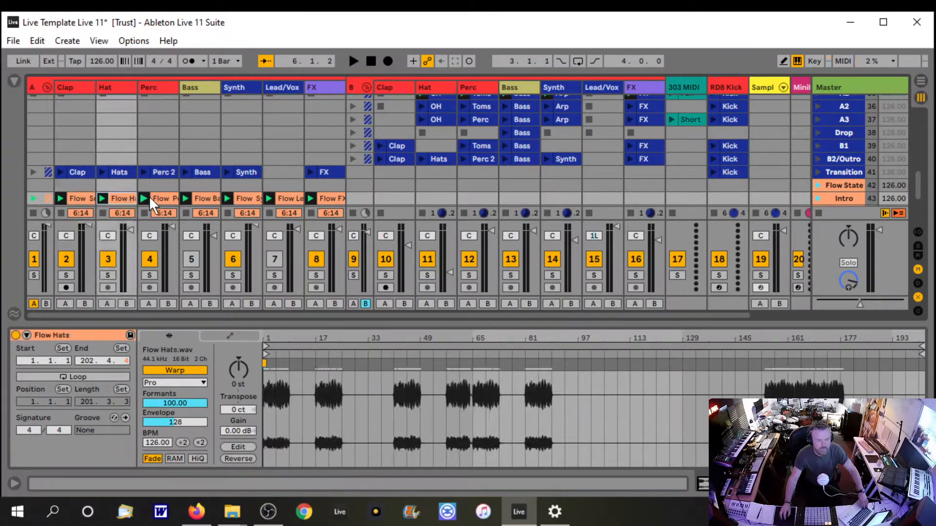
click(162, 199)
click(201, 198)
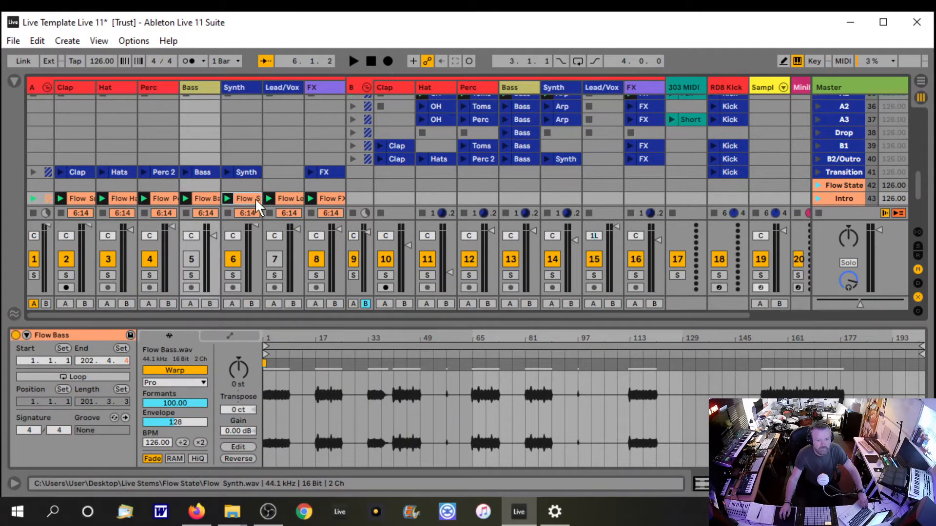
click(256, 199)
click(332, 198)
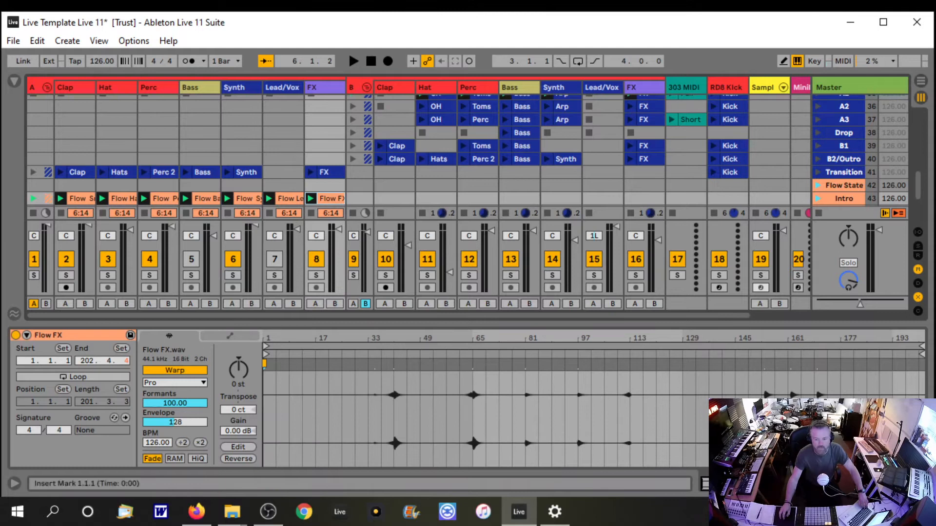
click(921, 484)
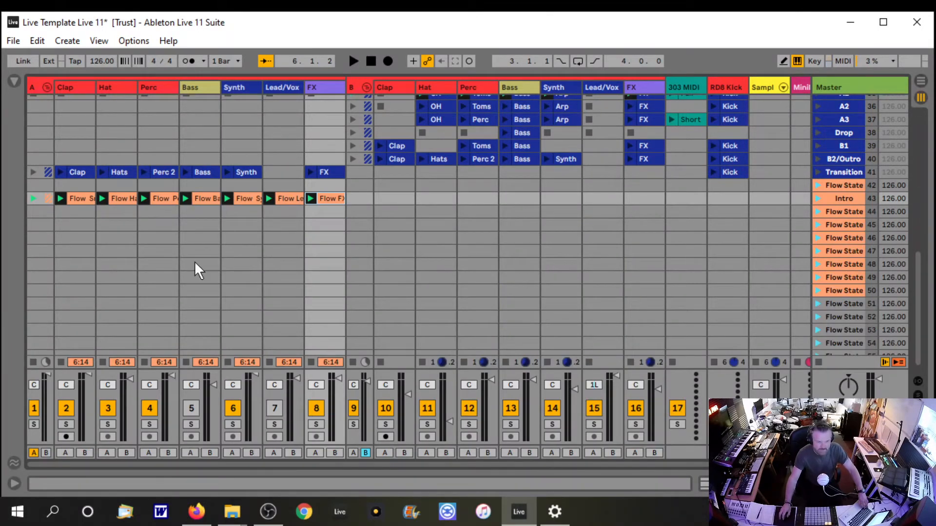
Step: Play the Intro scene 43 with warping on, inspect the Flow Snare and Flow Hats clips, and stop playback
click(819, 199)
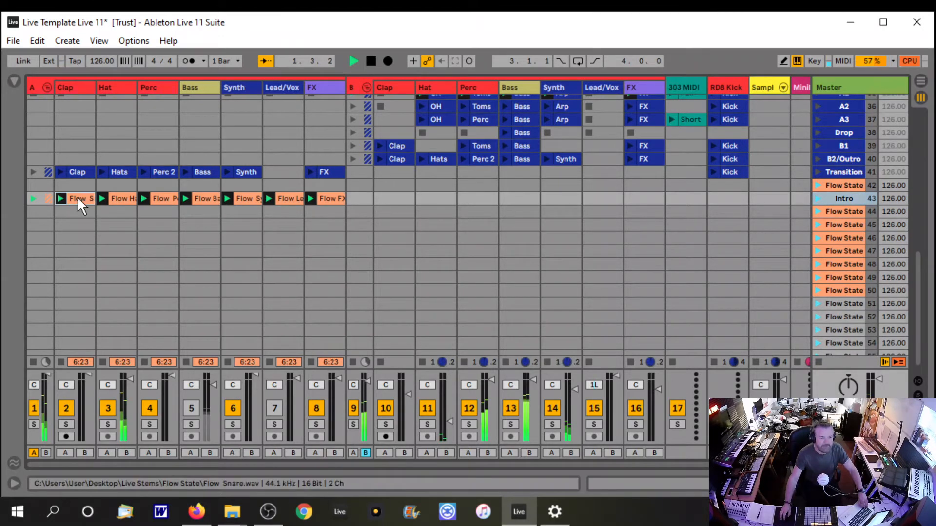
click(78, 198)
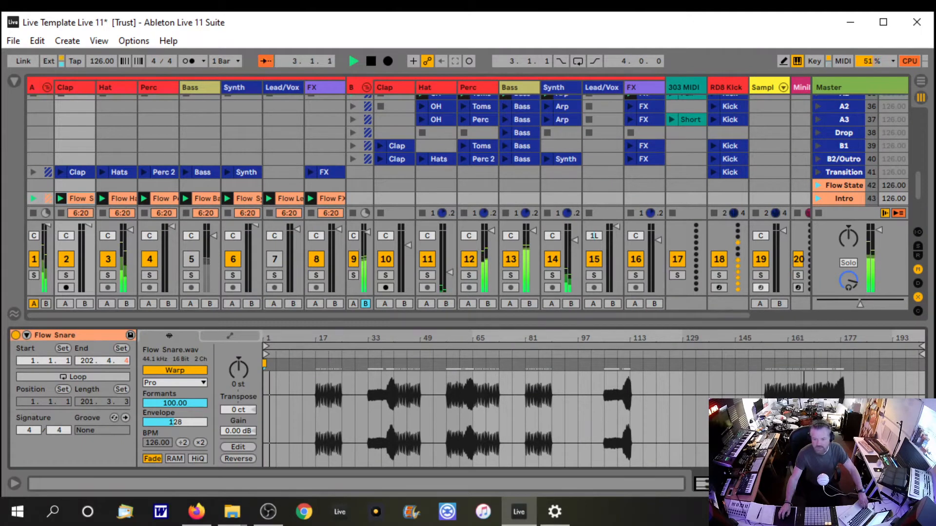
click(124, 198)
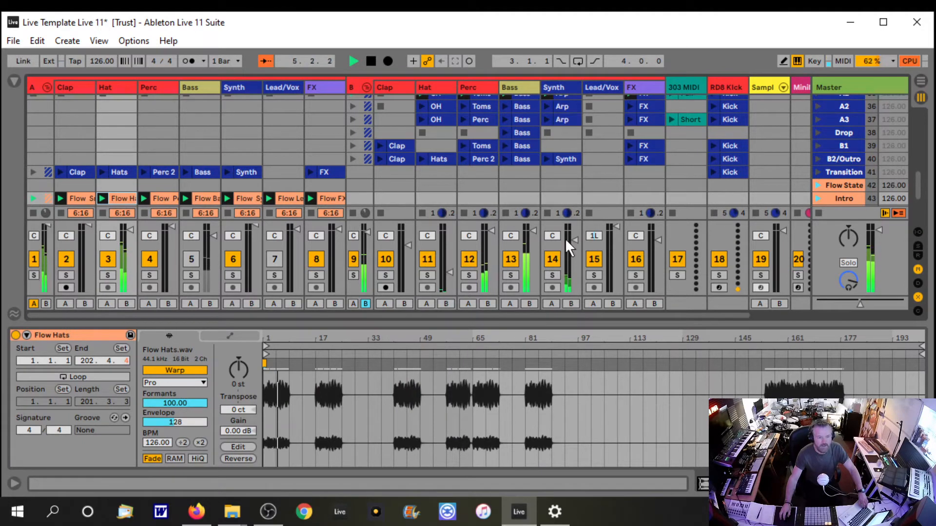
click(920, 483)
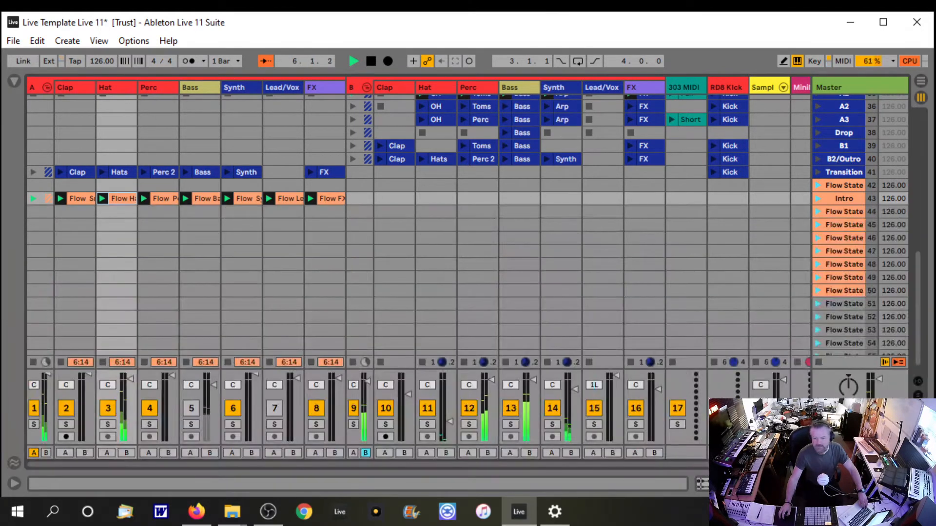
key(space)
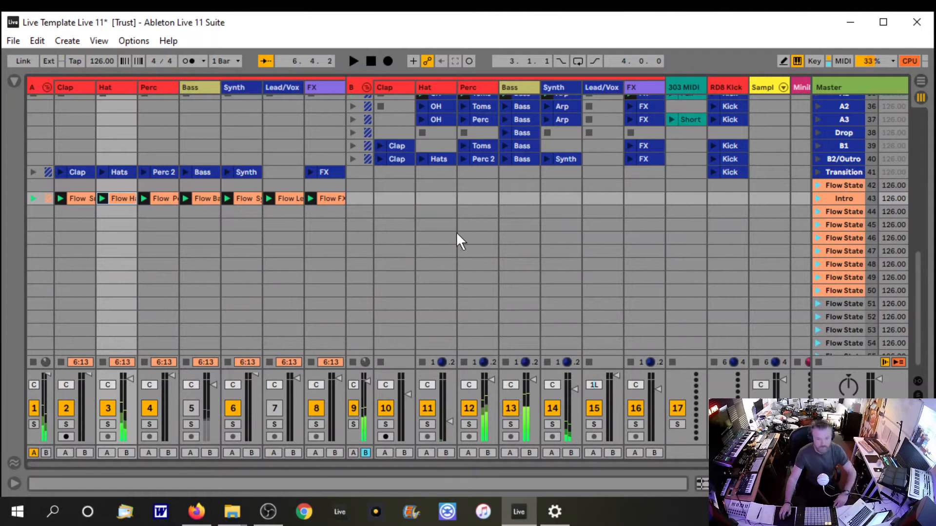
Step: Duplicate all seven Flow stem clips from the Intro scene 43 onto scenes 44, 45 and 46
click(79, 200)
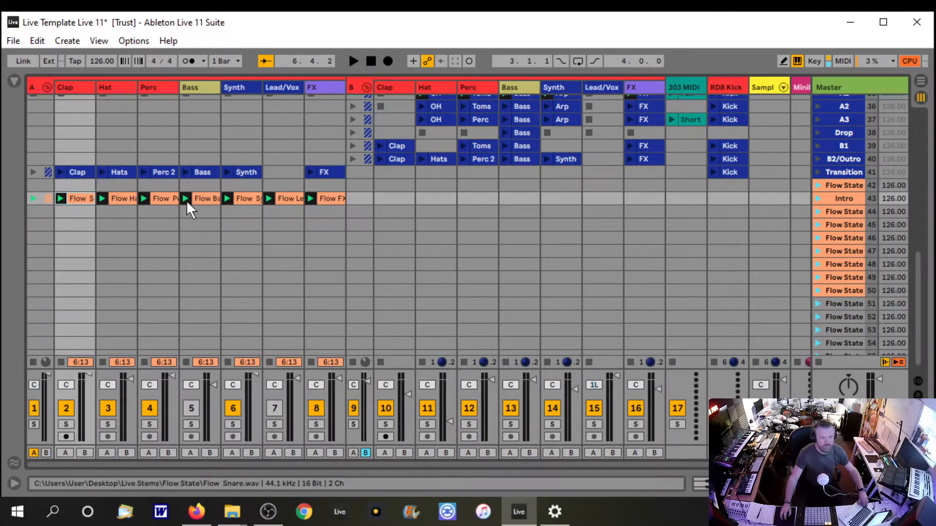
click(332, 199)
key(ctrl+d)
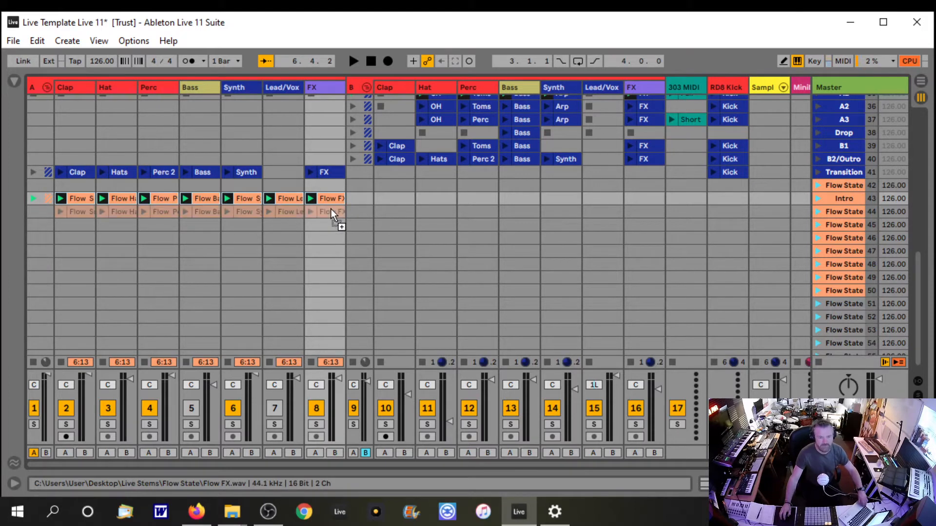
key(ctrl+d)
key(ctrl+d)
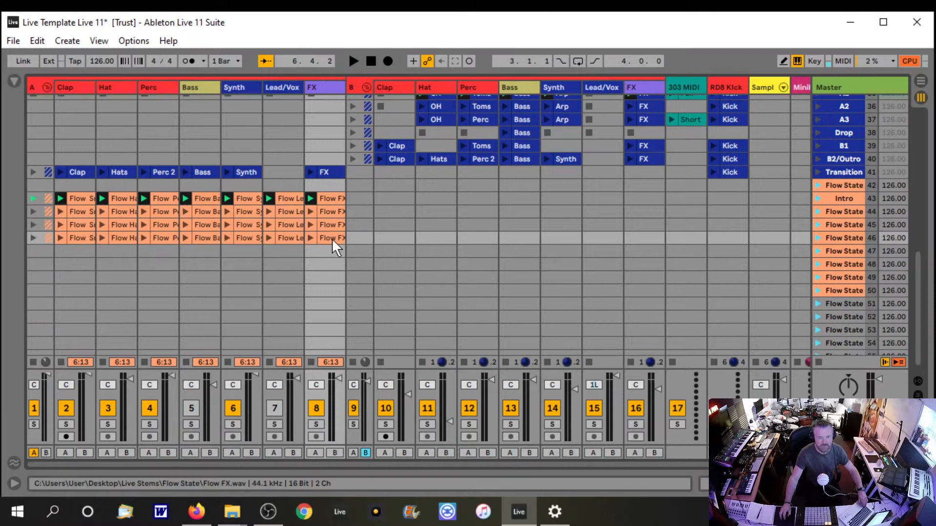
Step: Duplicate the seven Flow stem clips from scene 46 onto scene 47
drag(332, 255, 332, 254)
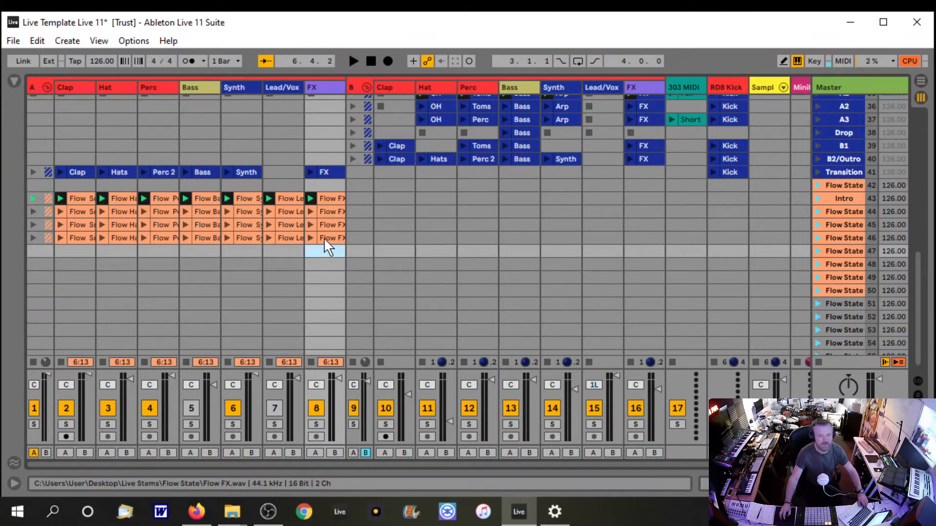
key(ctrl+z)
shift+click(79, 238)
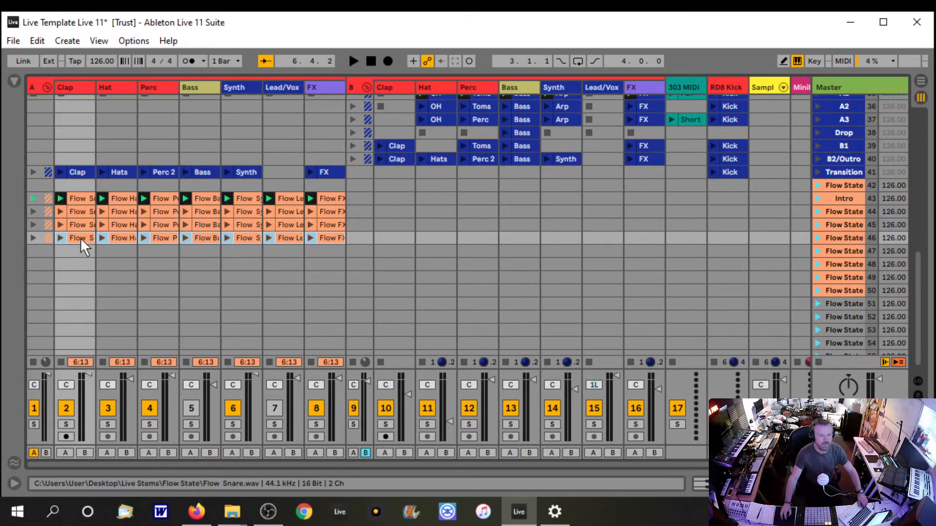
key(ctrl+d)
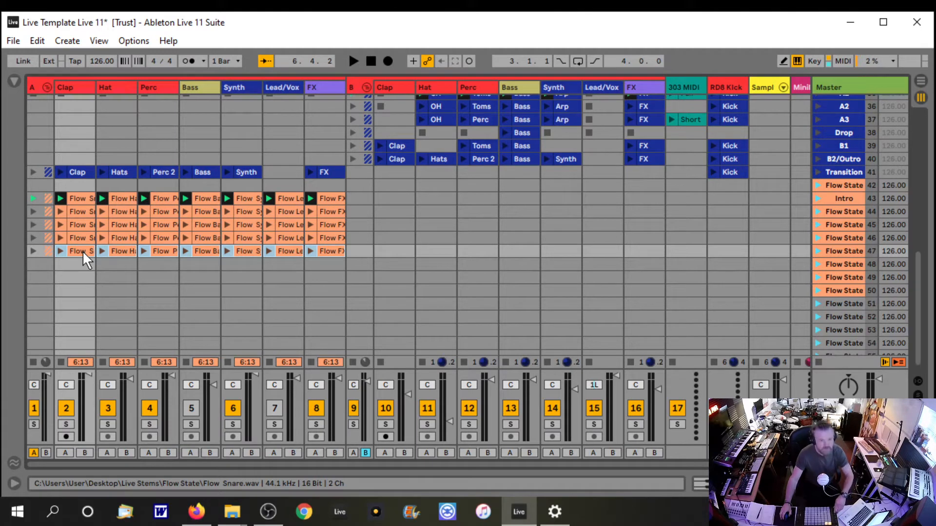
Step: Capture the active clips into a new scene 48 and delete its Flow Snare clip and all clips from group B onward
key(ctrl+shift+i)
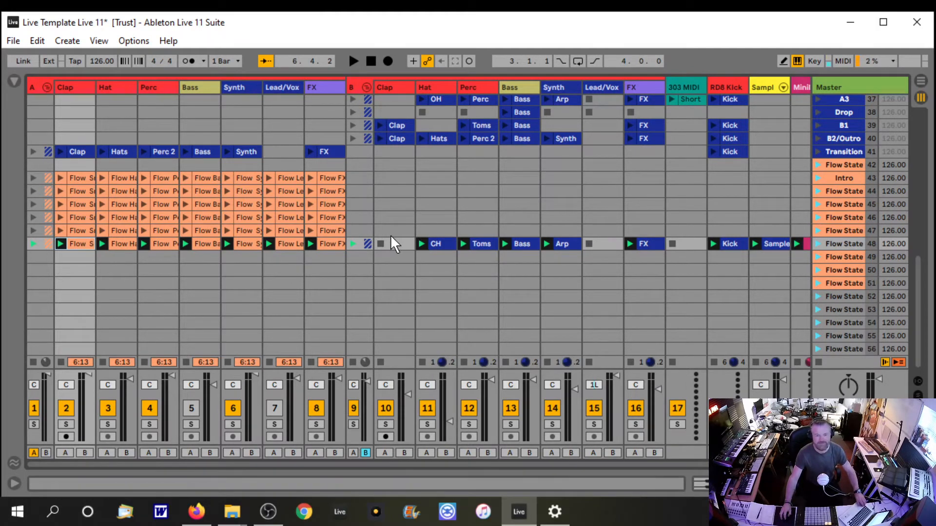
click(36, 41)
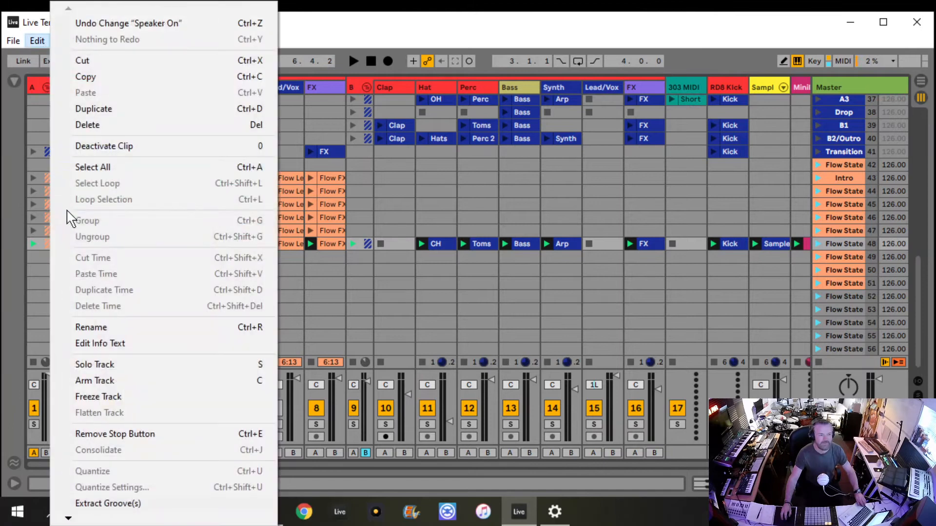
click(103, 126)
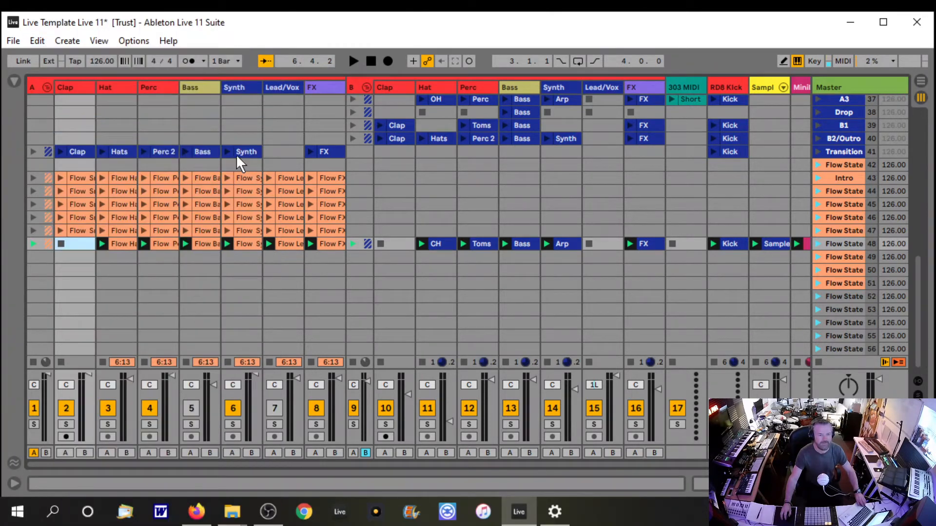
drag(391, 222, 805, 245)
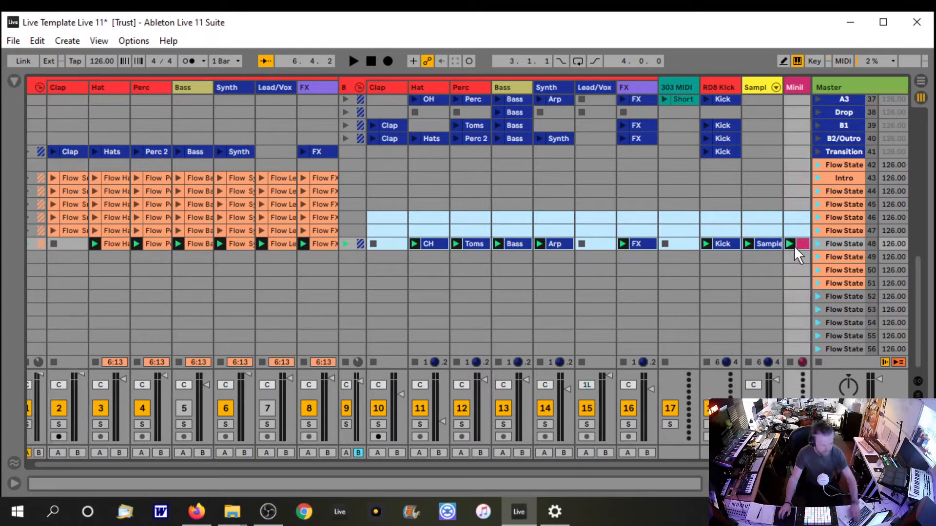
key(Delete)
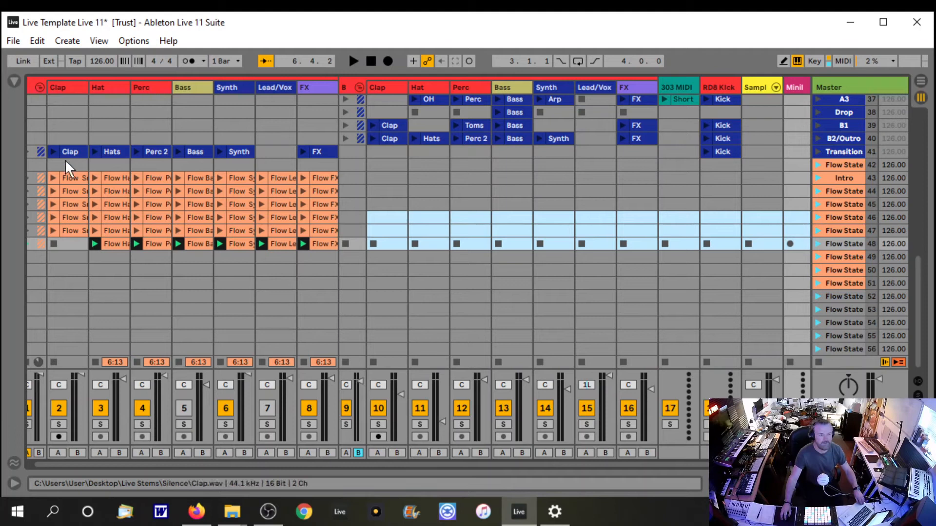
Step: Delete the remaining Flow stem clips from group A on scene 48
click(72, 244)
drag(72, 244, 350, 252)
key(Delete)
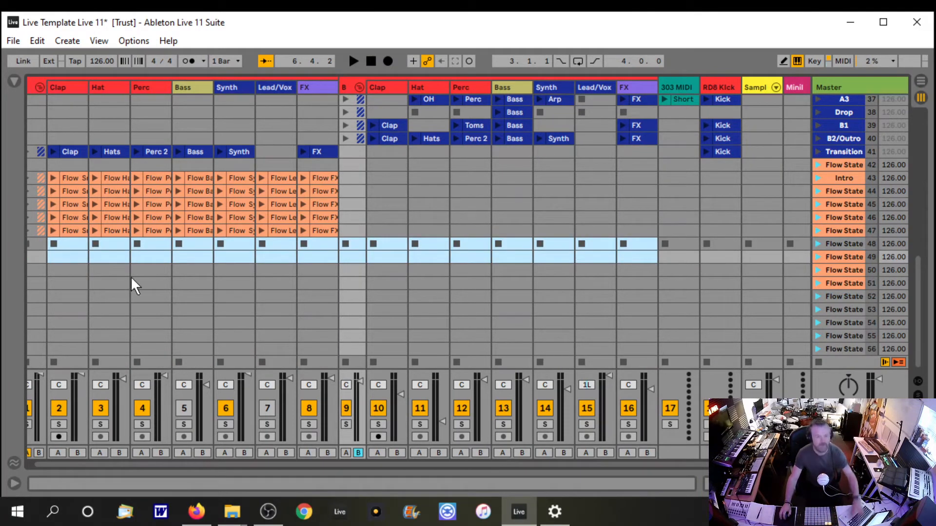
Step: Duplicate the seven Flow stem clips from scene 47 onto scenes 48 through 56
click(77, 232)
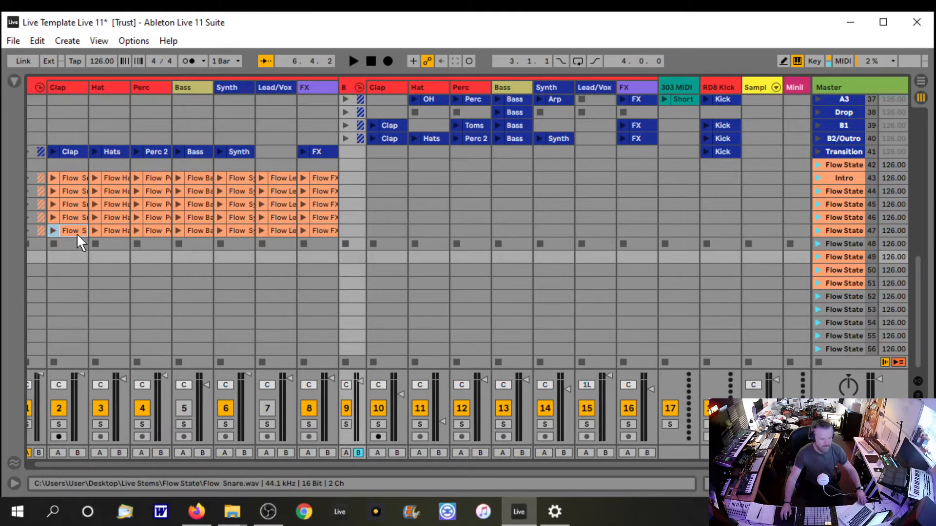
shift+click(328, 226)
drag(73, 230, 78, 349)
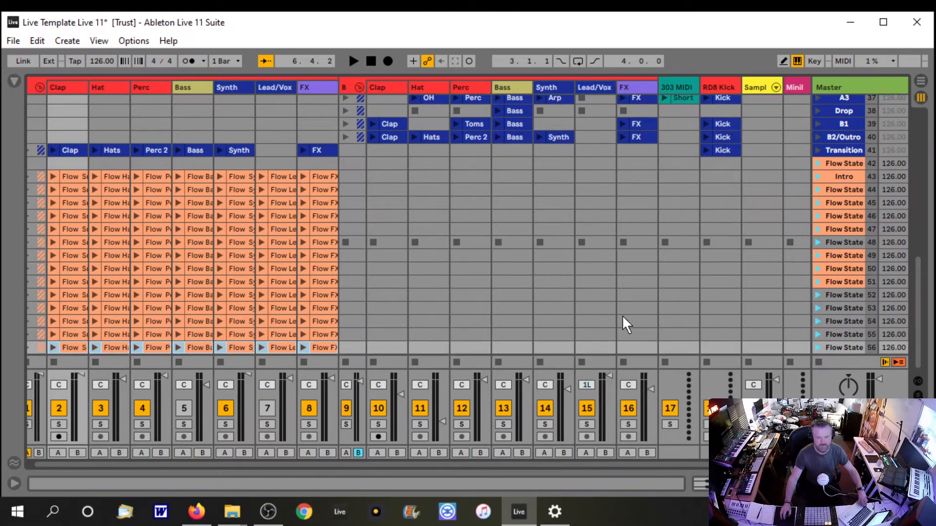
scroll(727, 338, up, 3)
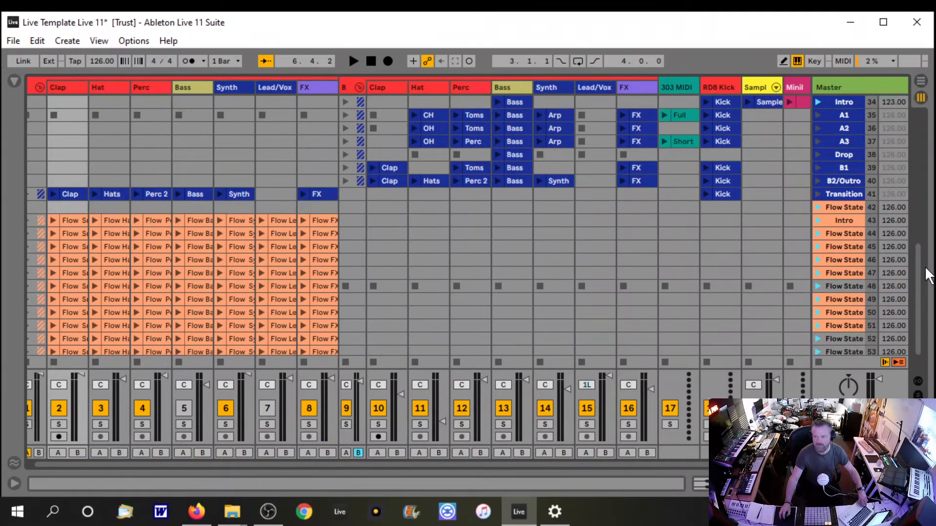
drag(915, 283, 928, 7)
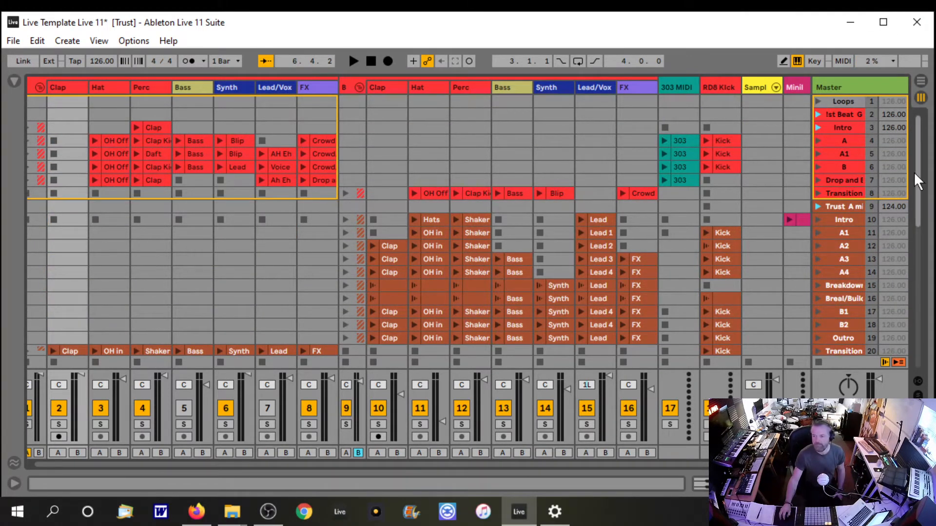
drag(917, 183, 919, 335)
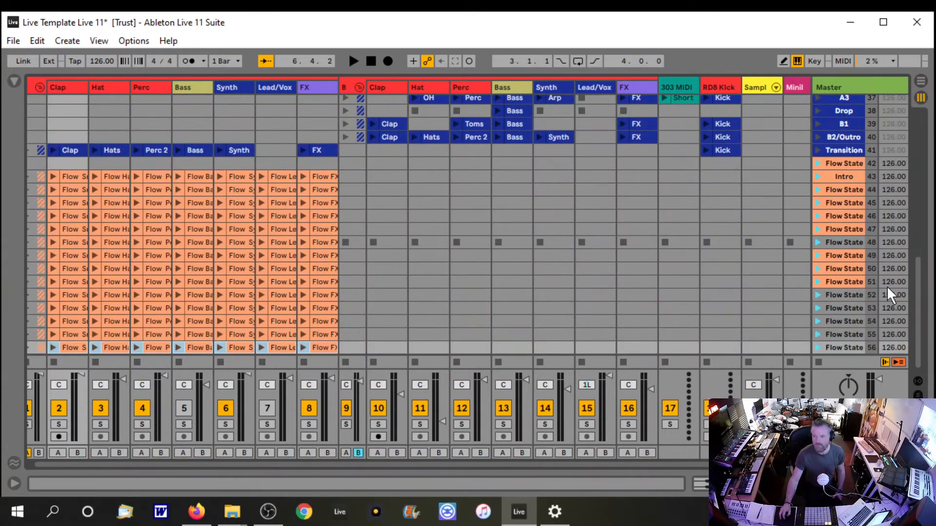
click(841, 163)
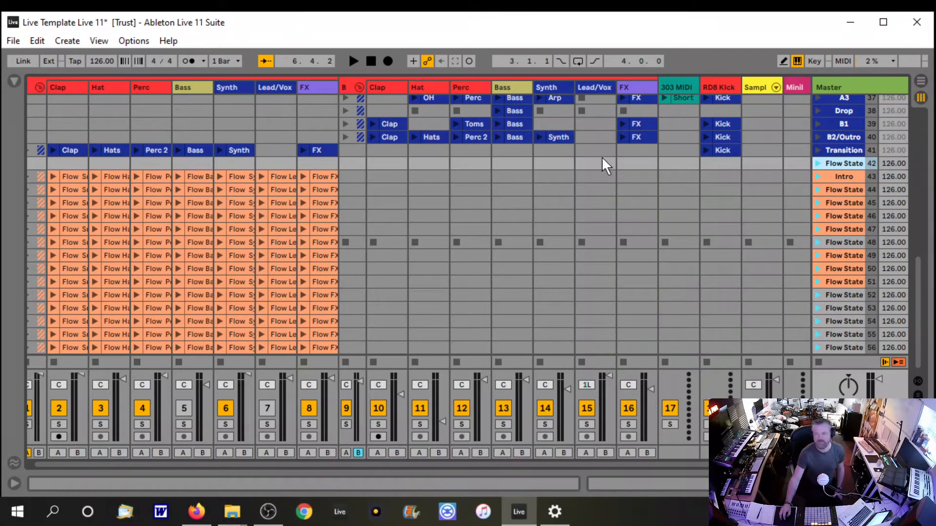
click(837, 188)
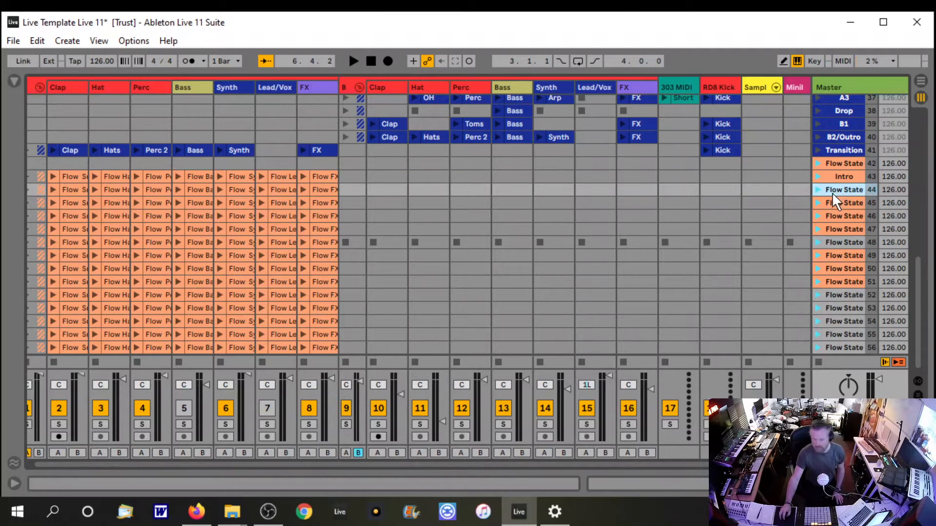
click(822, 172)
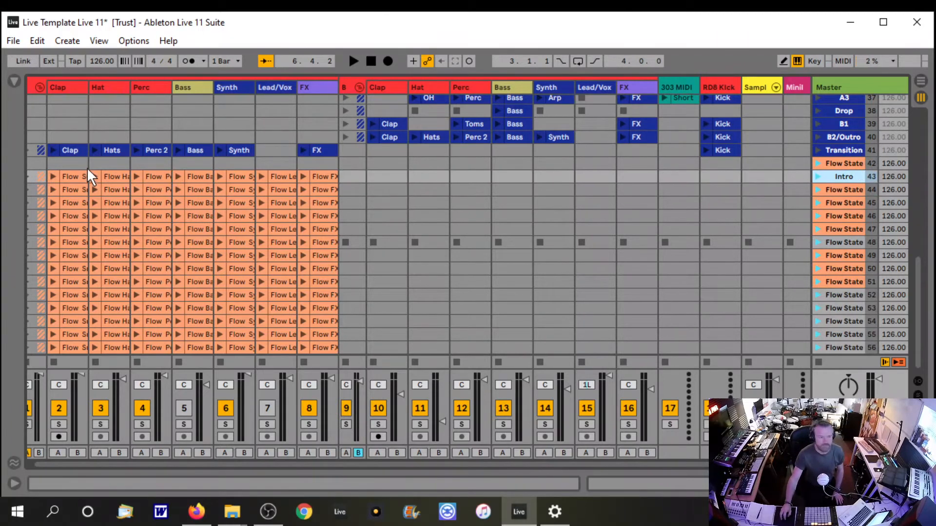
Step: Loop the first eight bars, from bar 1 to bar 9, in all seven Flow clips of the Intro scene together
double_click(74, 176)
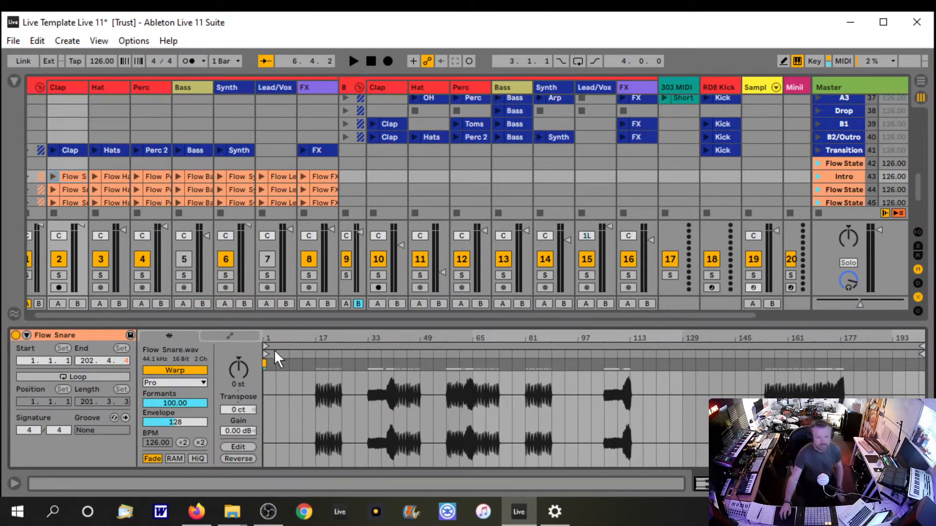
drag(284, 334, 284, 385)
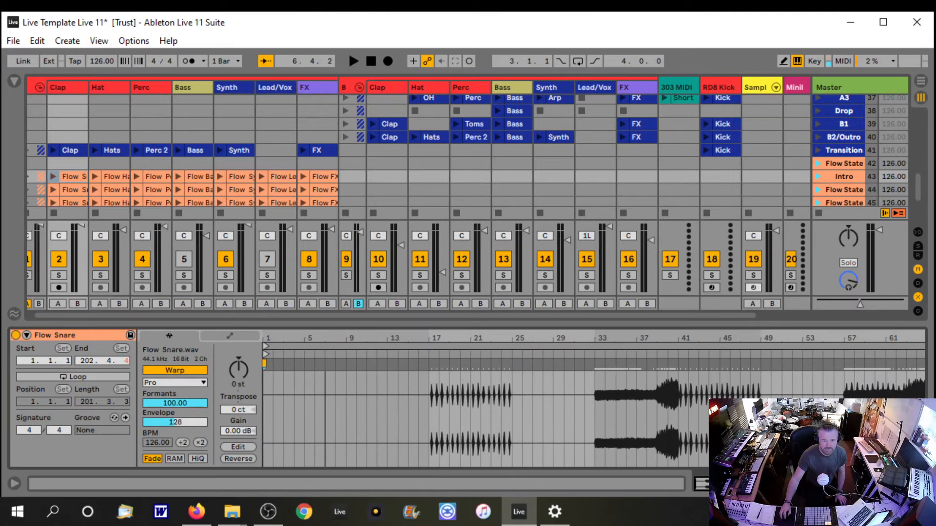
drag(263, 383, 347, 382)
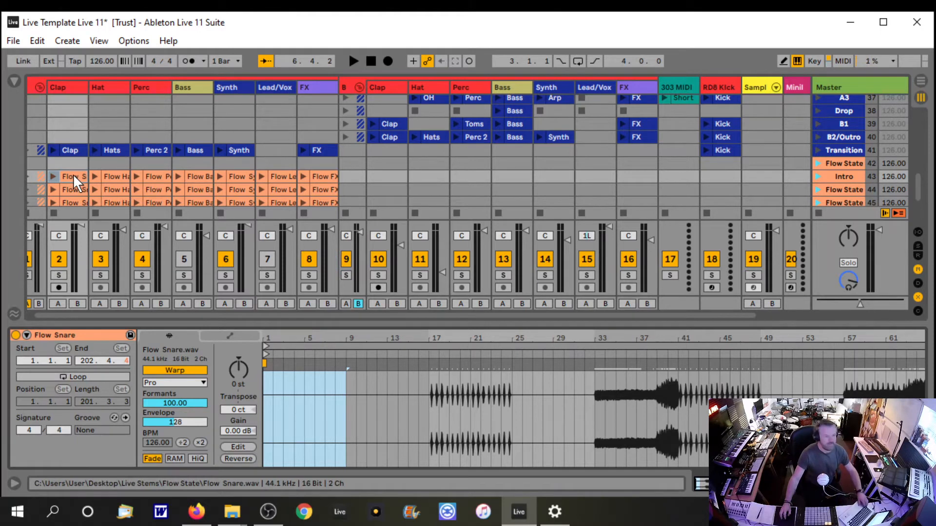
shift+click(329, 174)
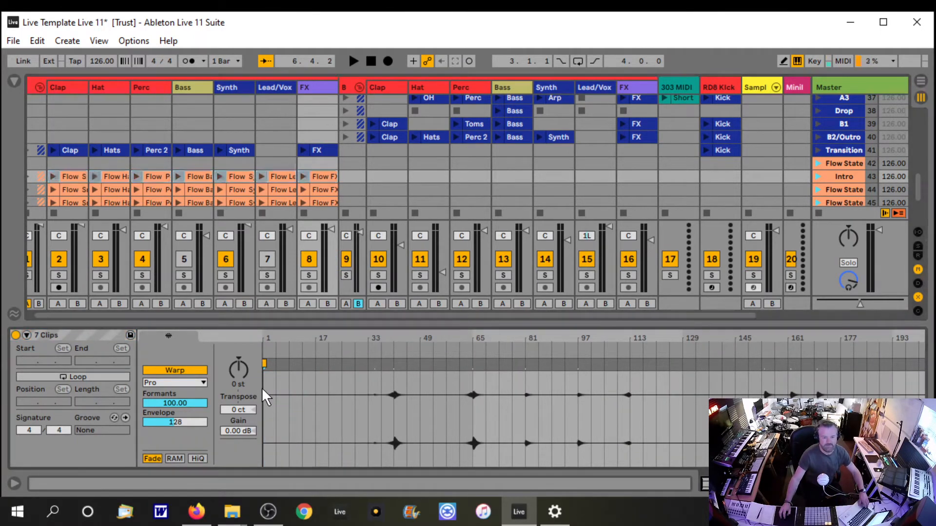
drag(283, 337, 283, 387)
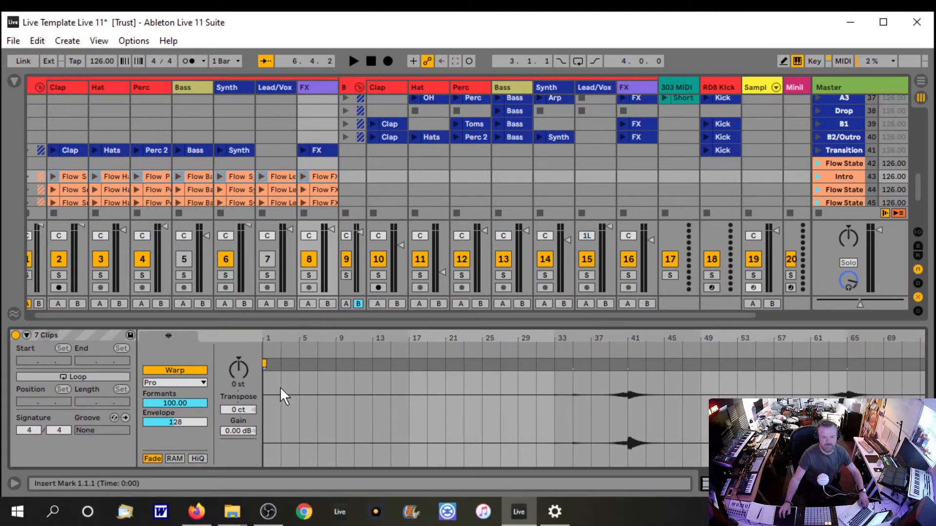
drag(280, 387, 328, 386)
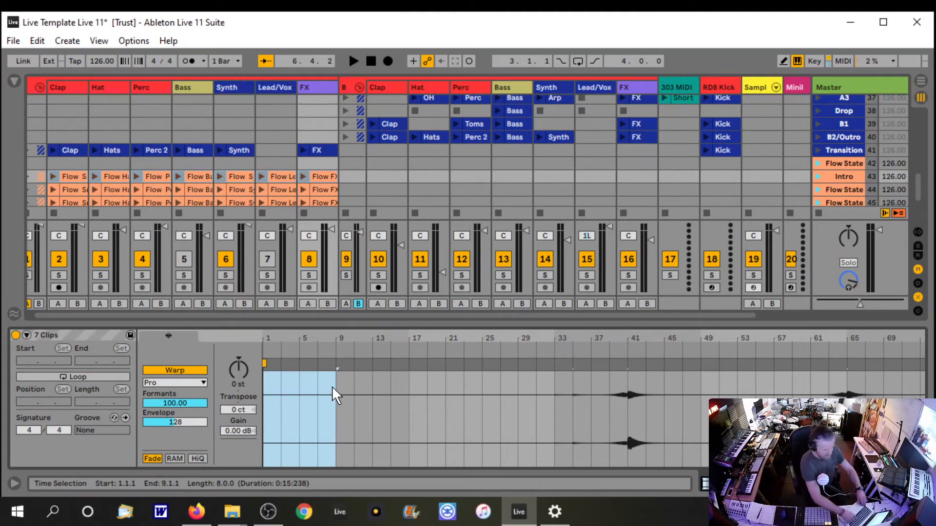
key(ctrl+l)
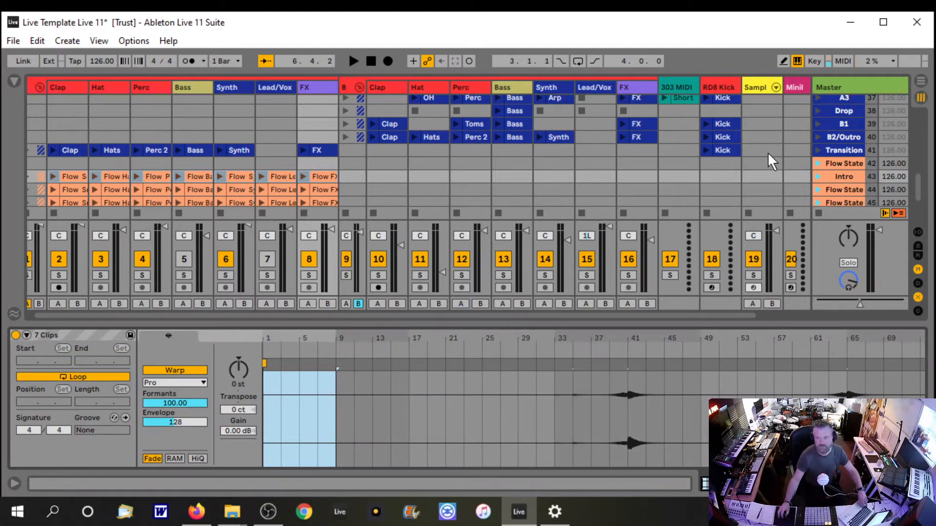
Step: Play the Intro scene and check the loop region of its Flow clips one by one
click(815, 176)
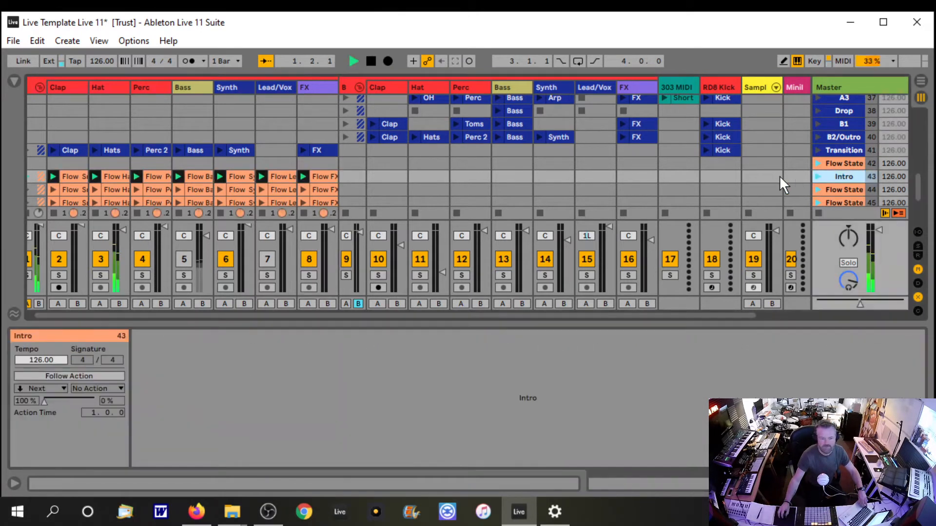
click(82, 180)
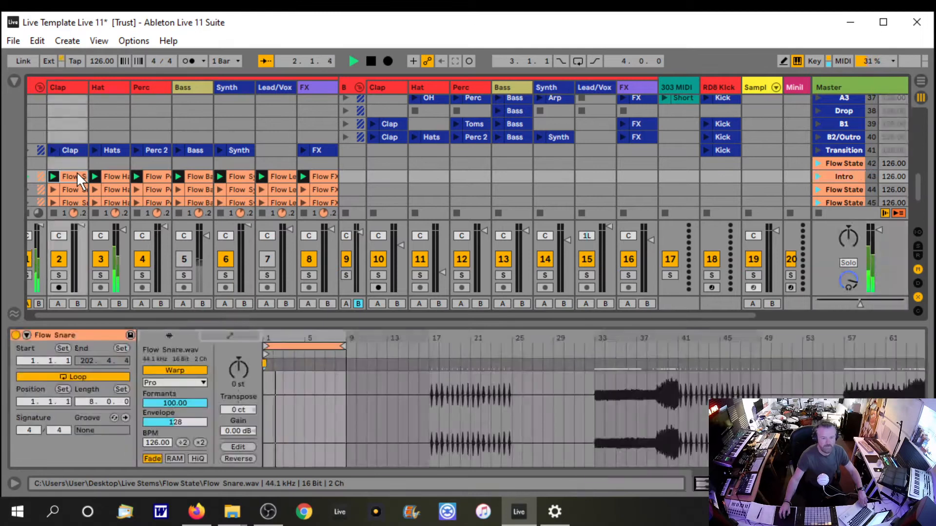
click(127, 178)
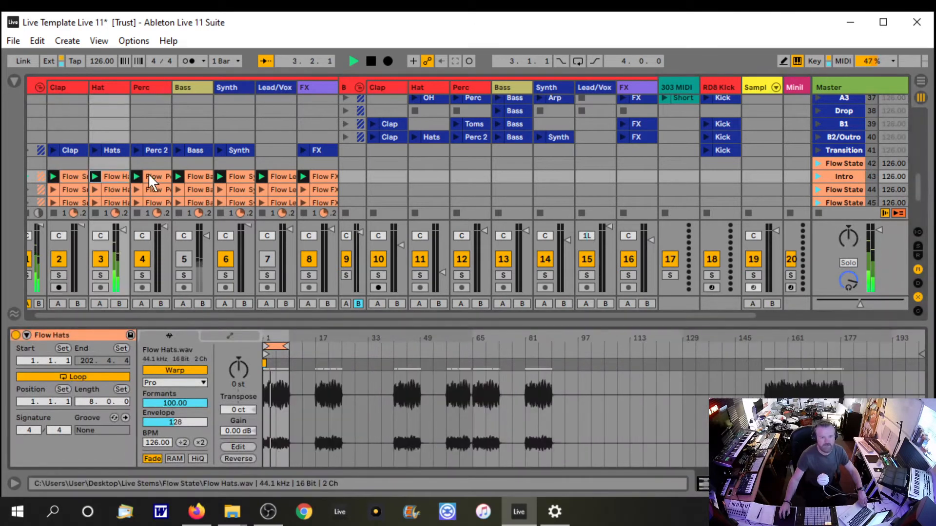
click(206, 176)
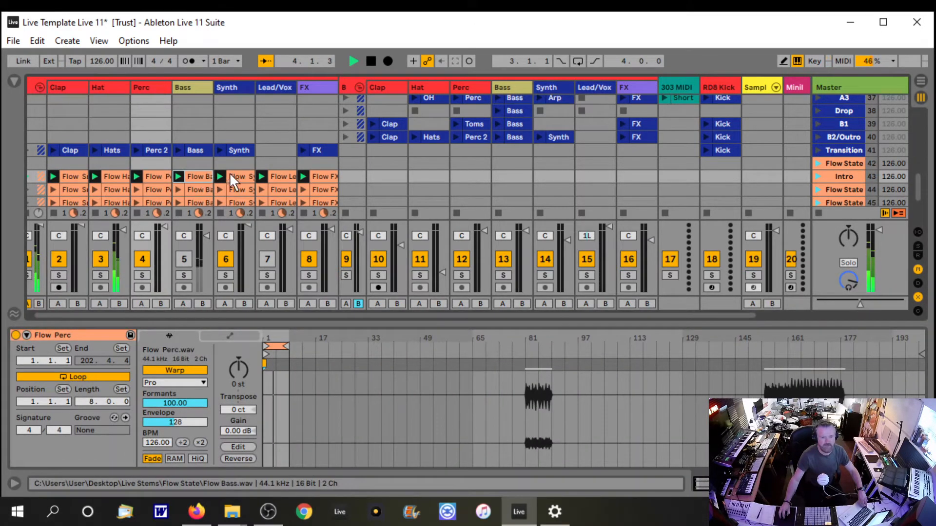
click(233, 174)
click(286, 176)
click(321, 176)
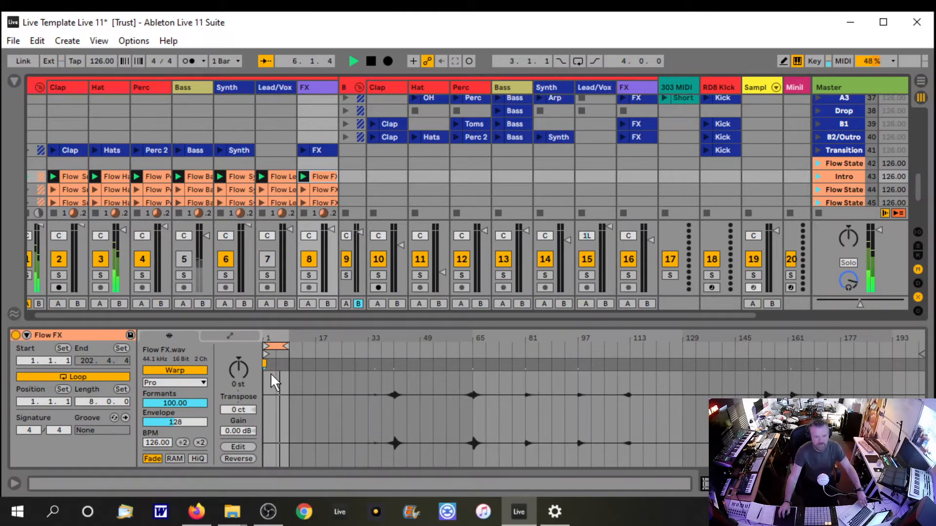
drag(275, 338, 276, 360)
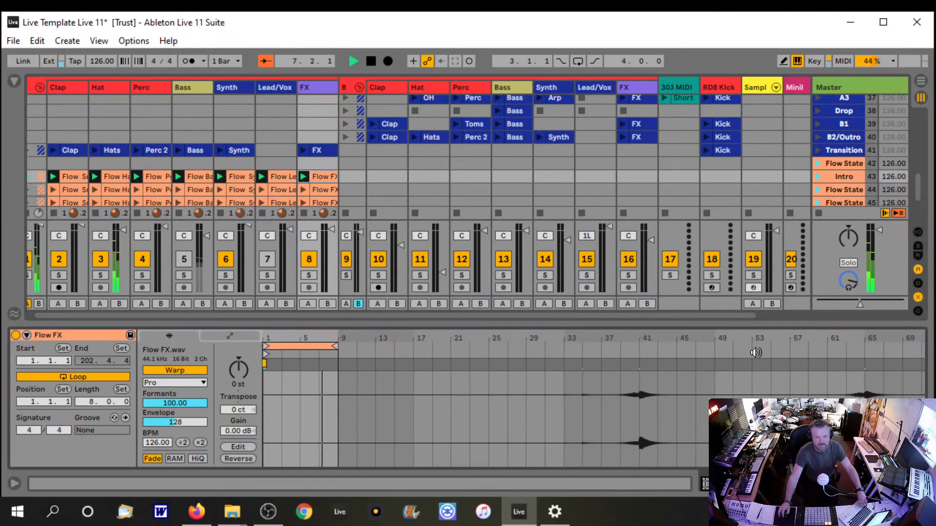
Step: Hide the clip detail view, activate group A's Bass and Lead/Vox tracks, and stop playback
key(ctrl+alt+l)
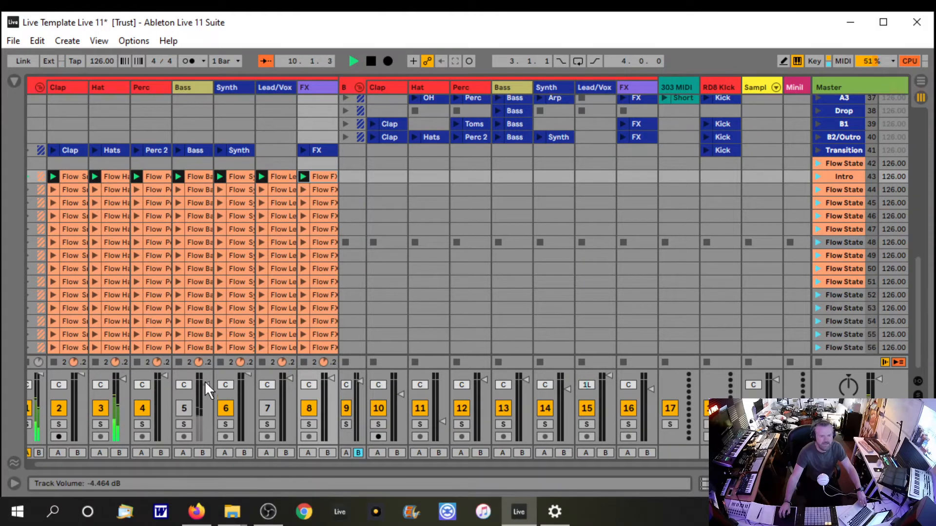
click(184, 408)
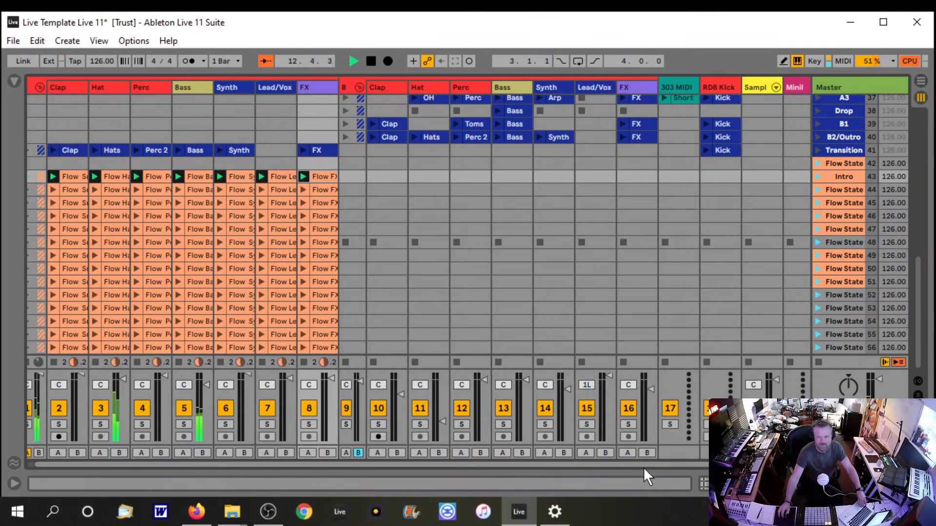
drag(654, 467, 603, 468)
mouse_move(922, 289)
mouse_down()
mouse_move(910, 115)
mouse_move(920, 293)
mouse_up()
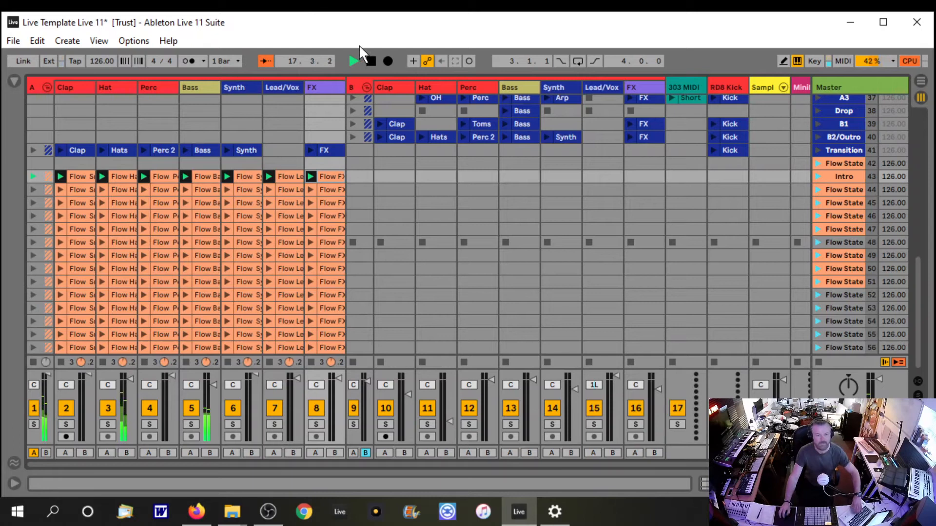
click(371, 62)
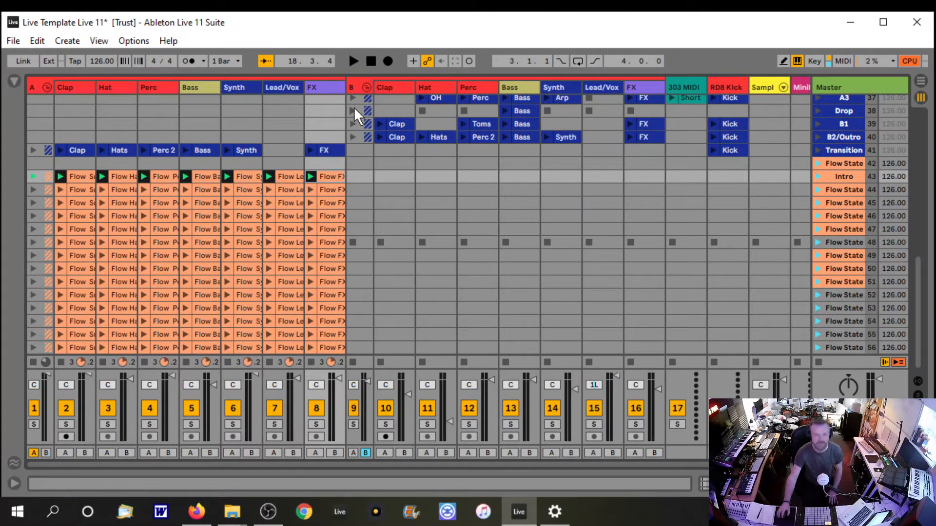
Step: Rename scene 44 as A1
click(81, 193)
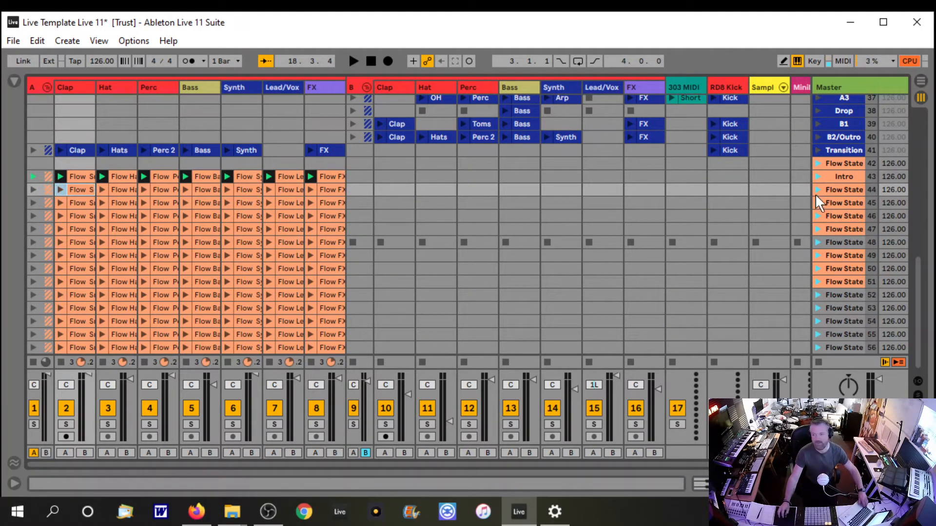
click(841, 191)
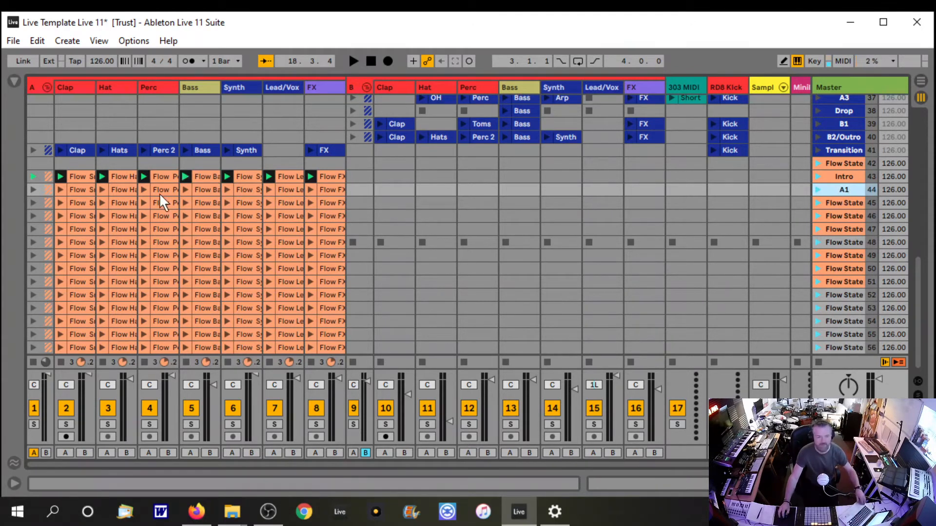
Step: Loop the eight bars from bar 17 to bar 25 in all seven Flow clips of scene A1
click(79, 191)
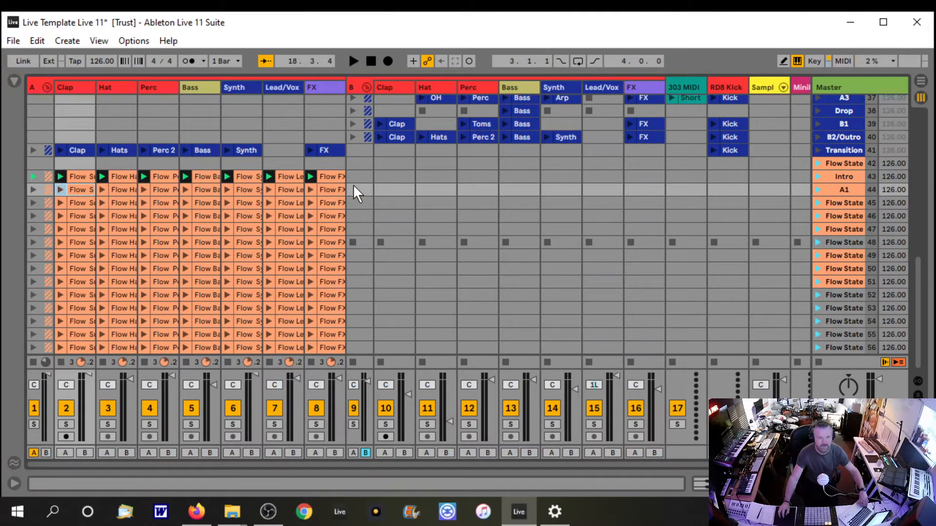
shift+click(335, 191)
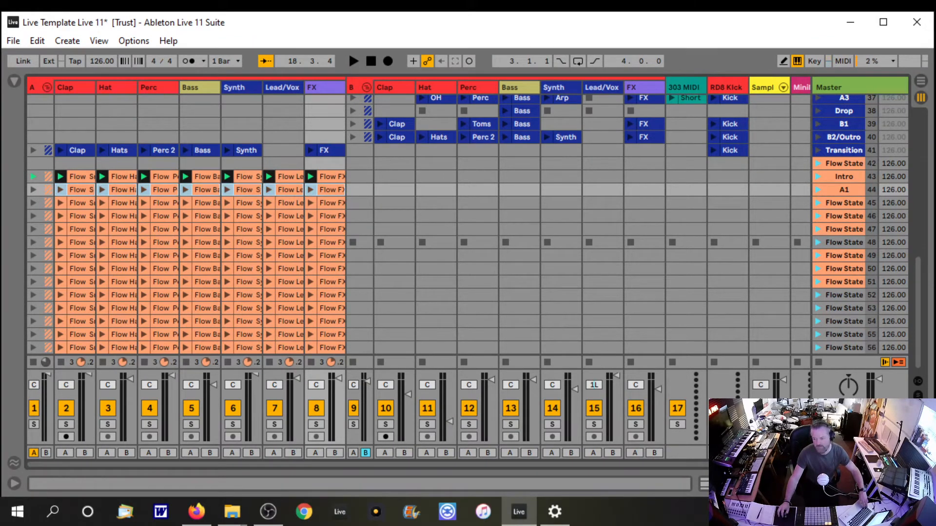
click(919, 483)
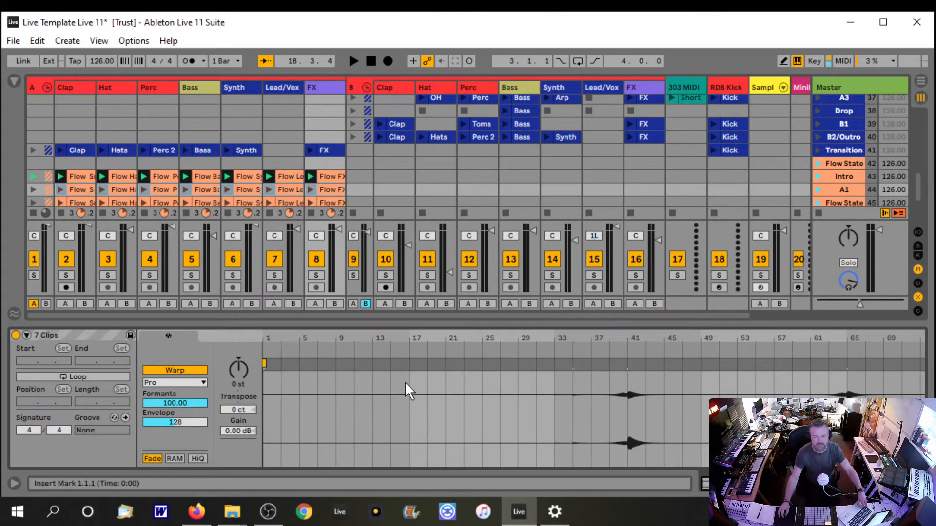
drag(412, 378, 477, 382)
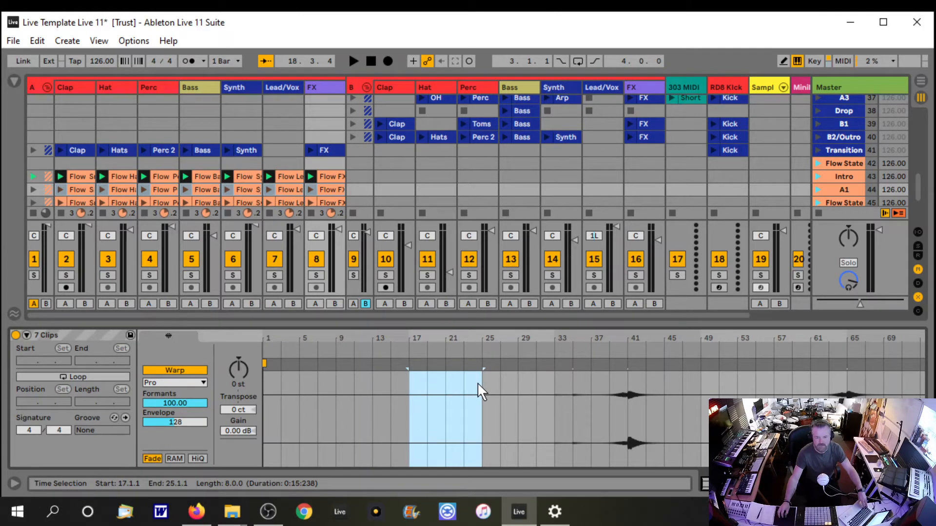
drag(457, 339, 458, 357)
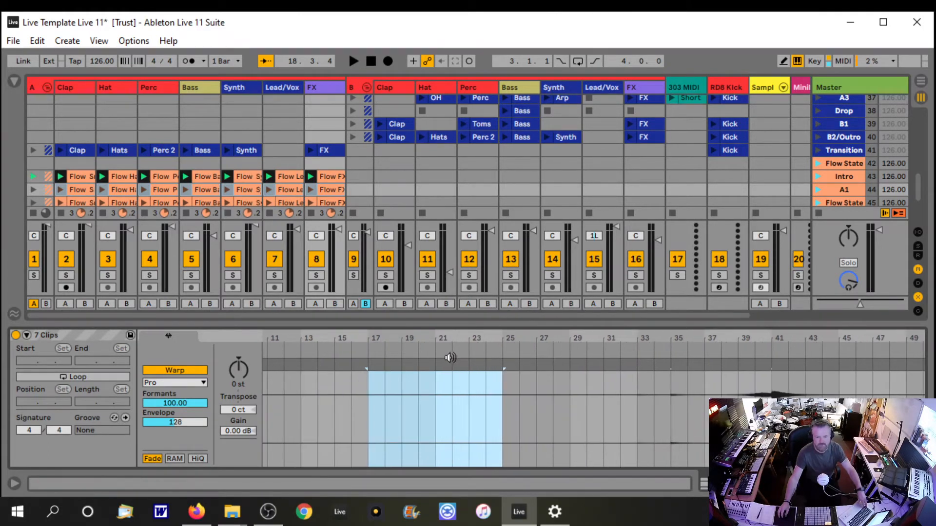
key(ctrl+l)
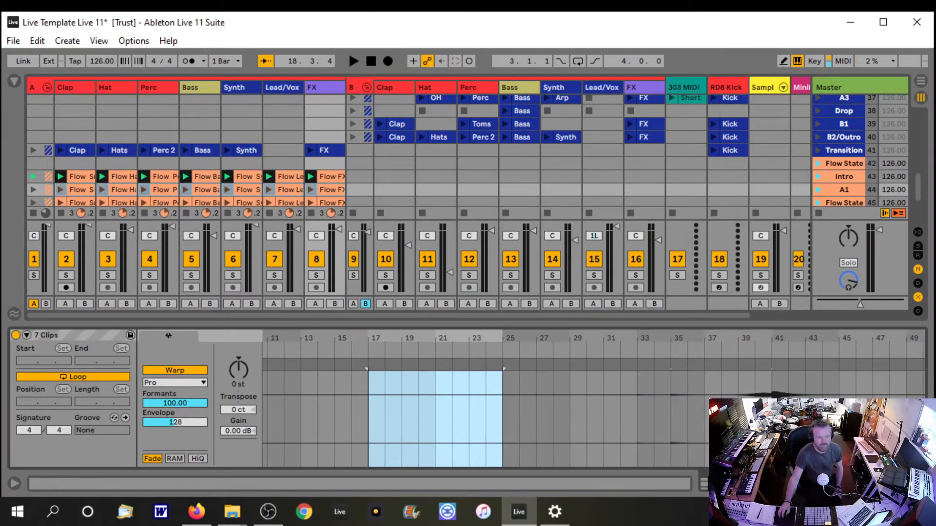
Step: Check the loop regions of scene A1's Clap, Hat, Perc and Bass clips one by one
click(80, 190)
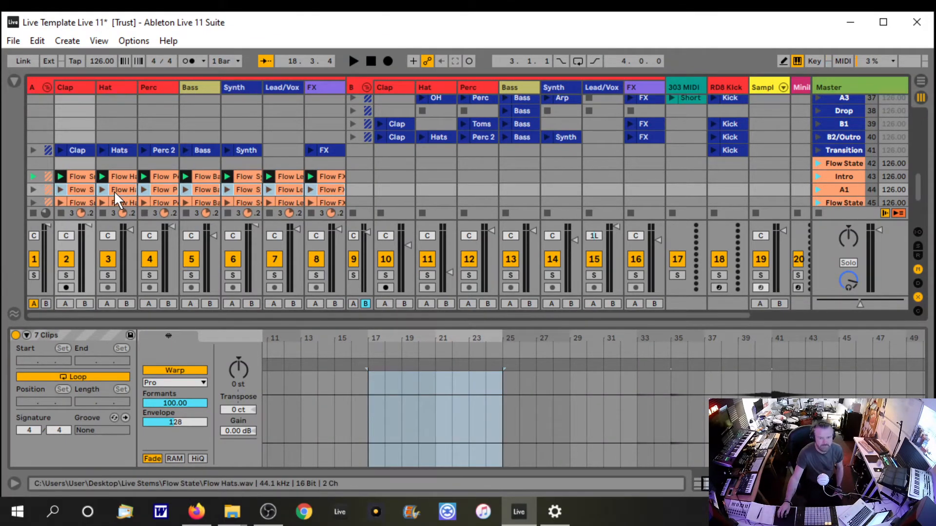
click(115, 193)
click(161, 189)
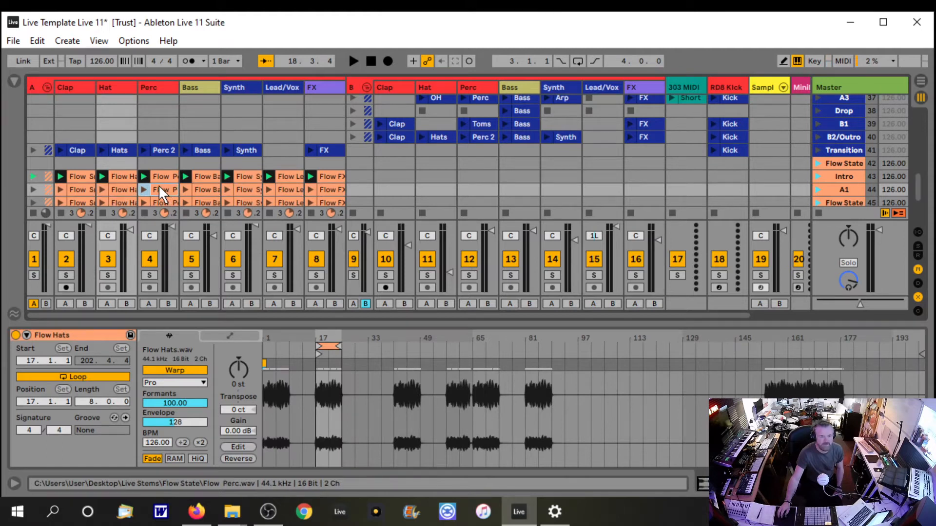
click(78, 192)
click(217, 191)
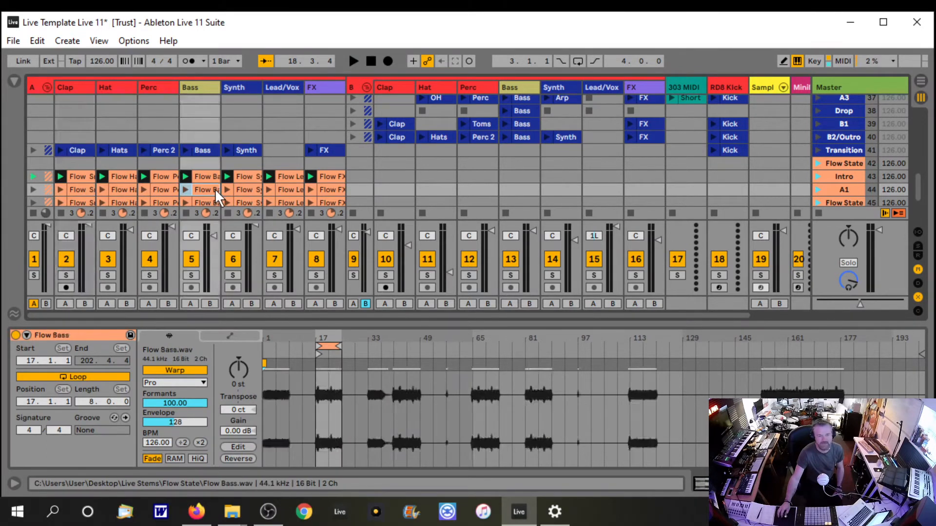
Step: Audition scene A1 against the Intro scene, hide the clip detail view, and stop playback
click(818, 188)
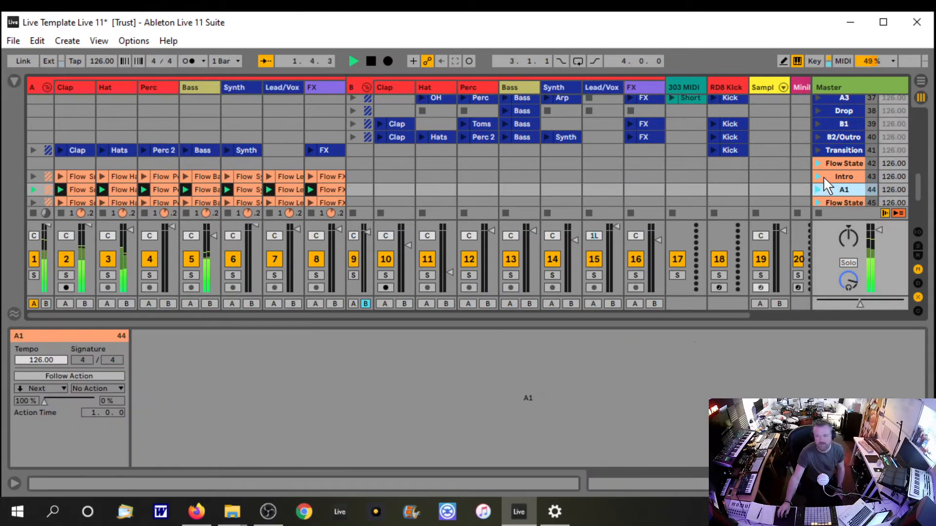
click(818, 175)
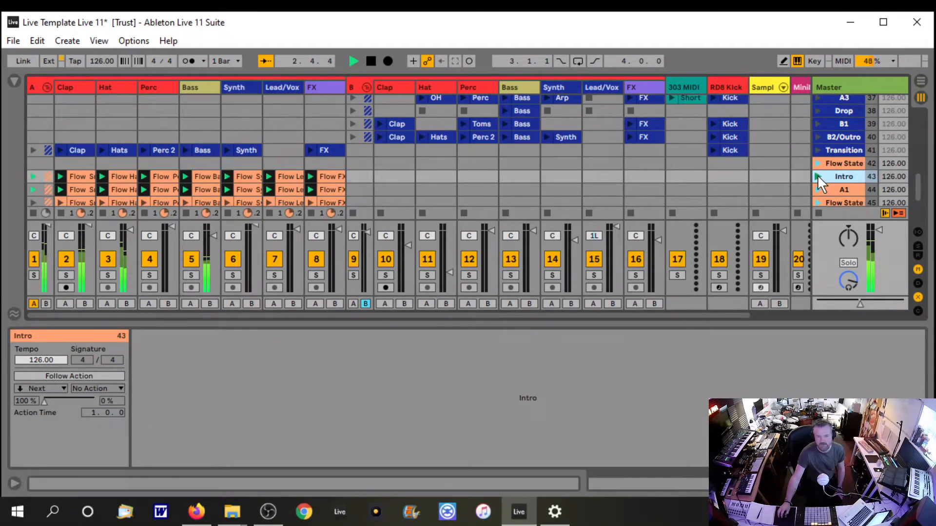
click(818, 190)
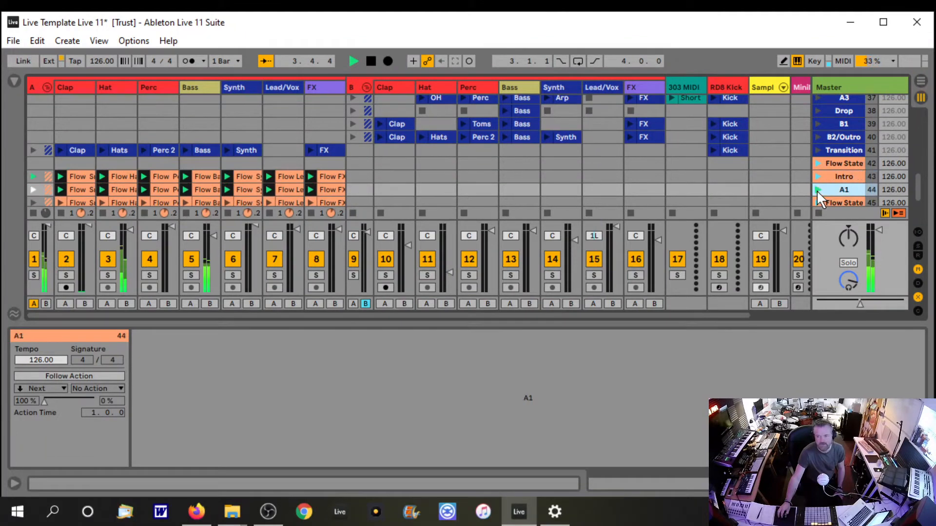
click(920, 483)
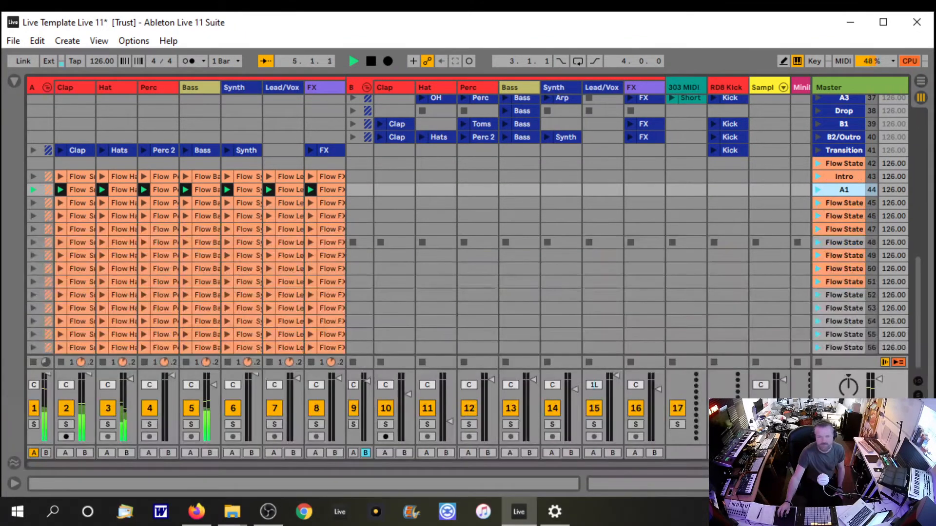
click(371, 61)
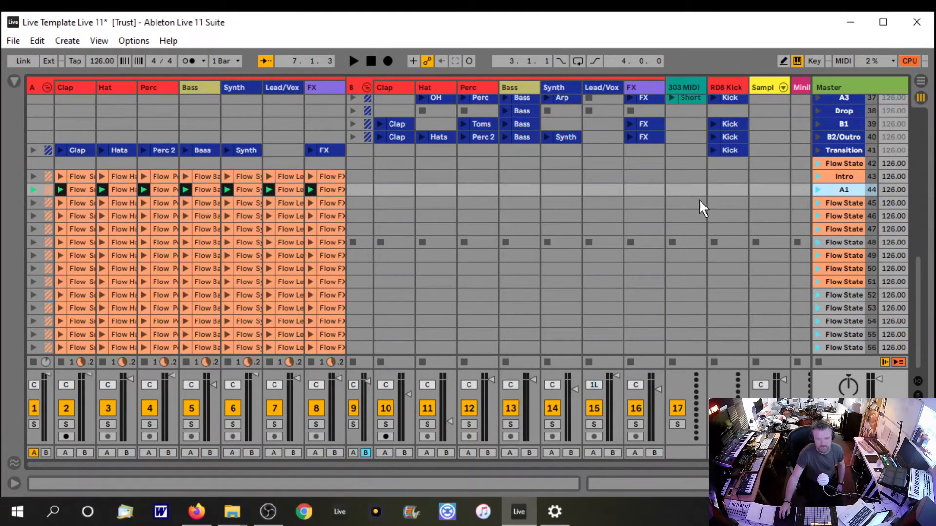
Step: Rename scene 45 as Fill
click(842, 203)
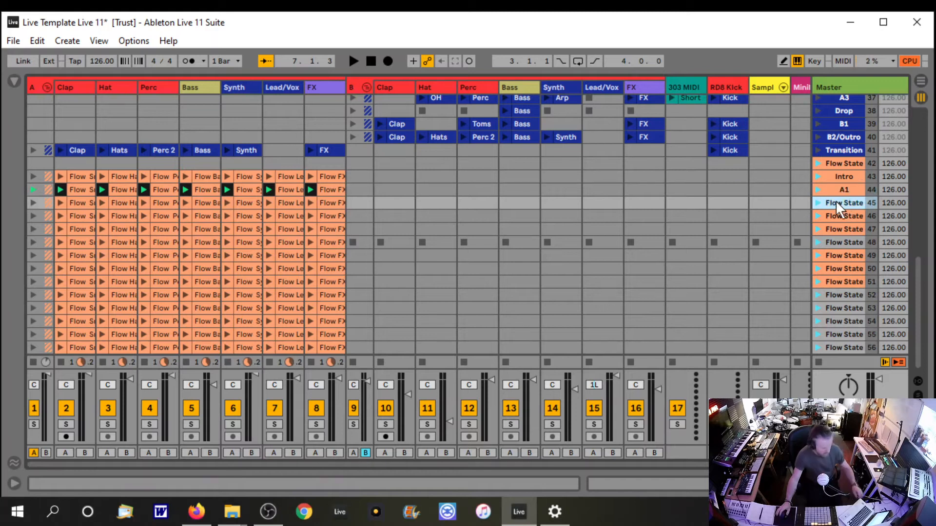
key(ctrl+r)
text(Fill)
key(Return)
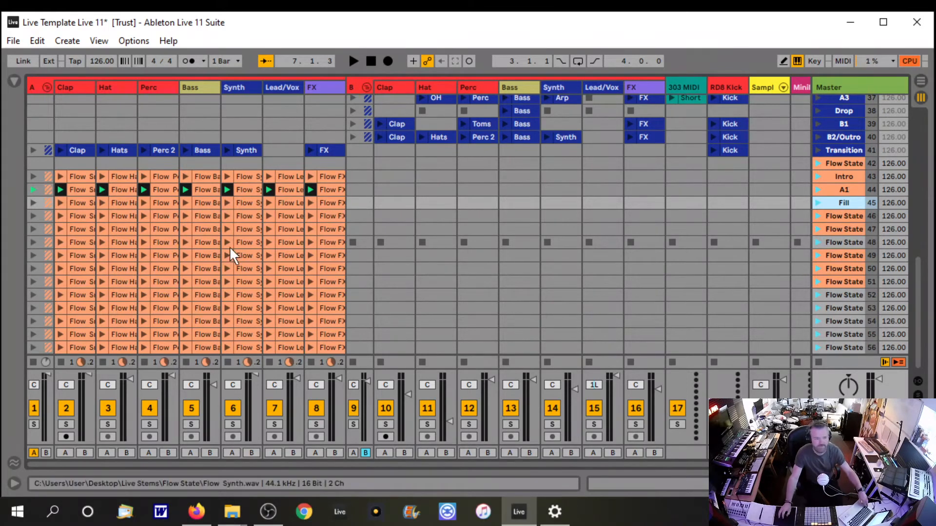
Step: Loop the eight bars from bar 33 to bar 41 in all seven Flow clips of the Fill scene
click(74, 204)
shift+click(330, 202)
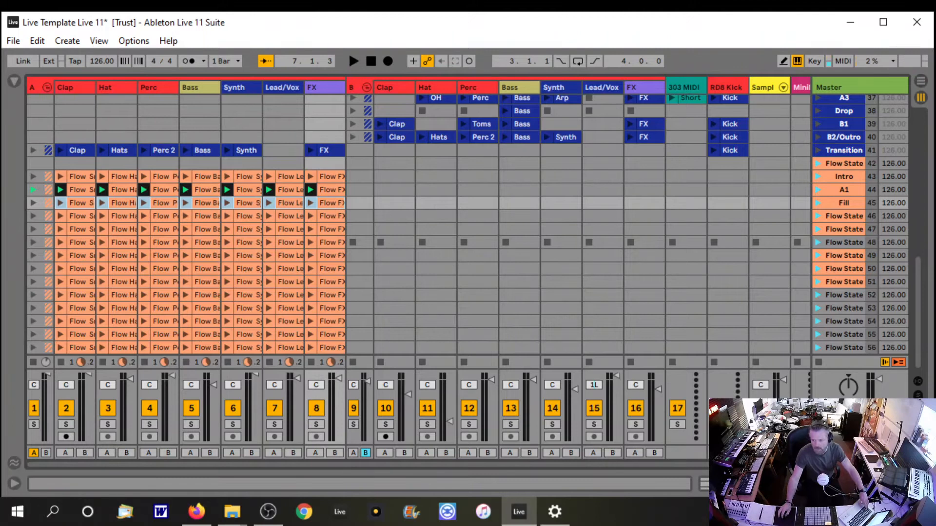
click(921, 484)
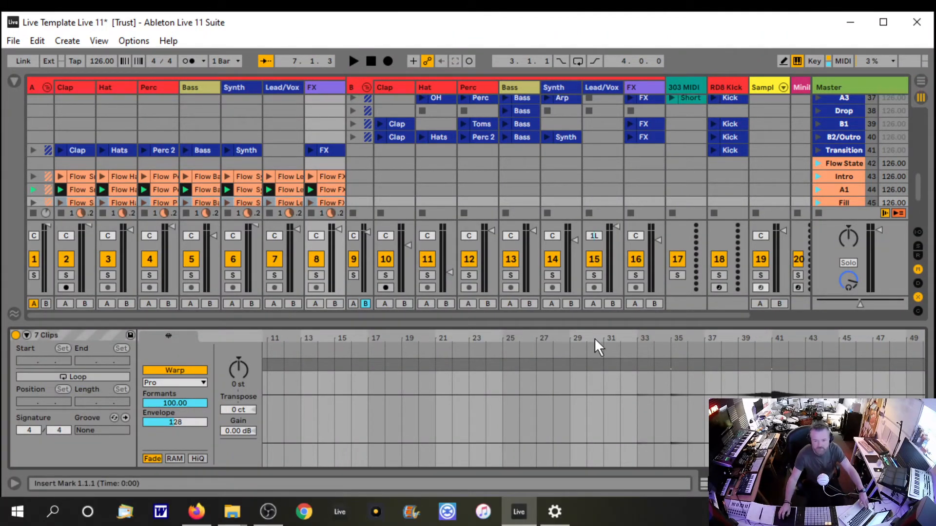
drag(653, 341, 488, 387)
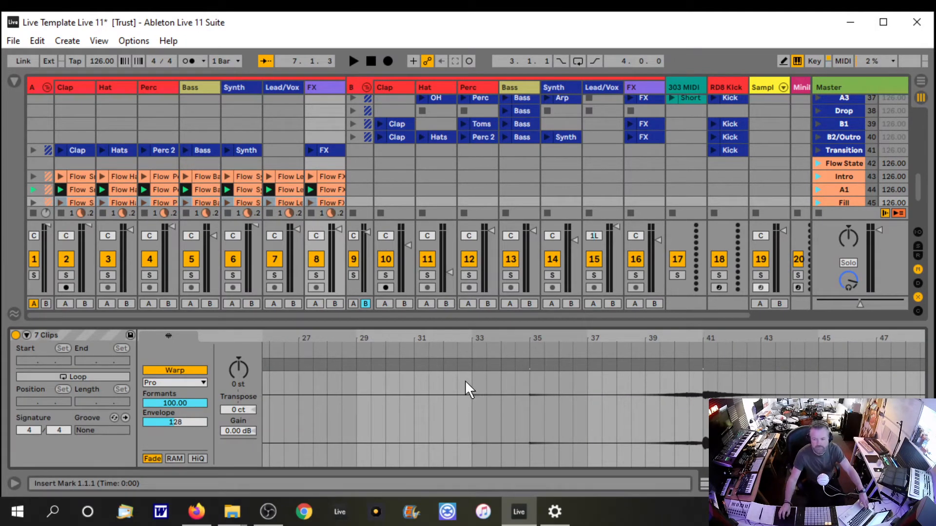
drag(470, 382, 703, 404)
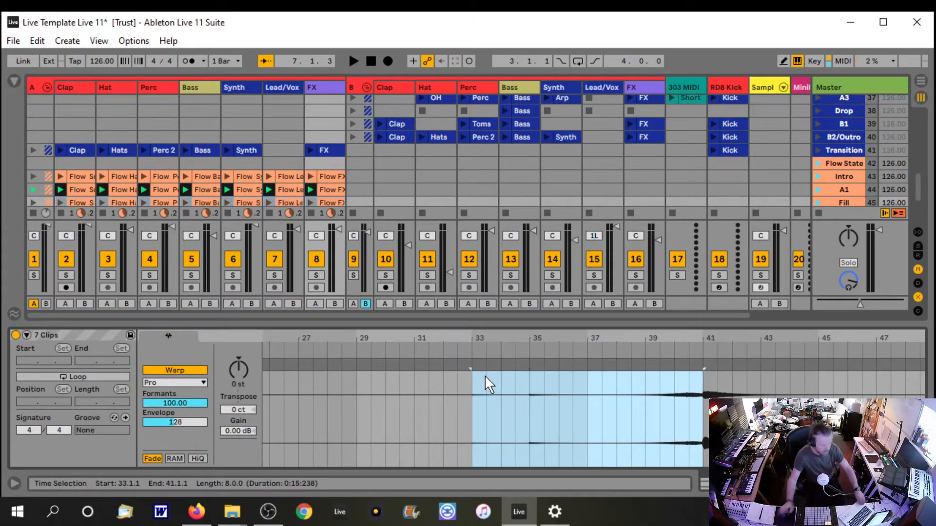
key(ctrl+l)
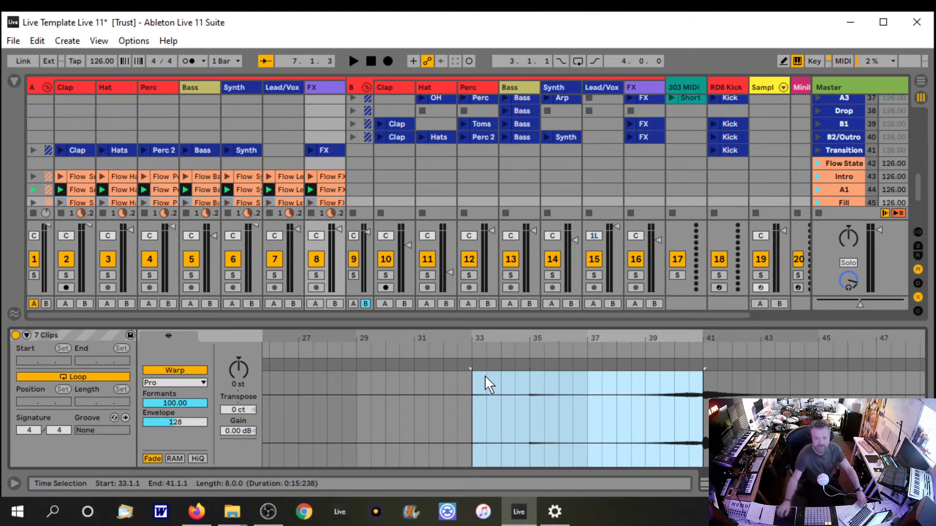
Step: Play the Fill scene and check the loop regions of its Hat, Clap, Perc and Bass clips
click(815, 199)
click(112, 199)
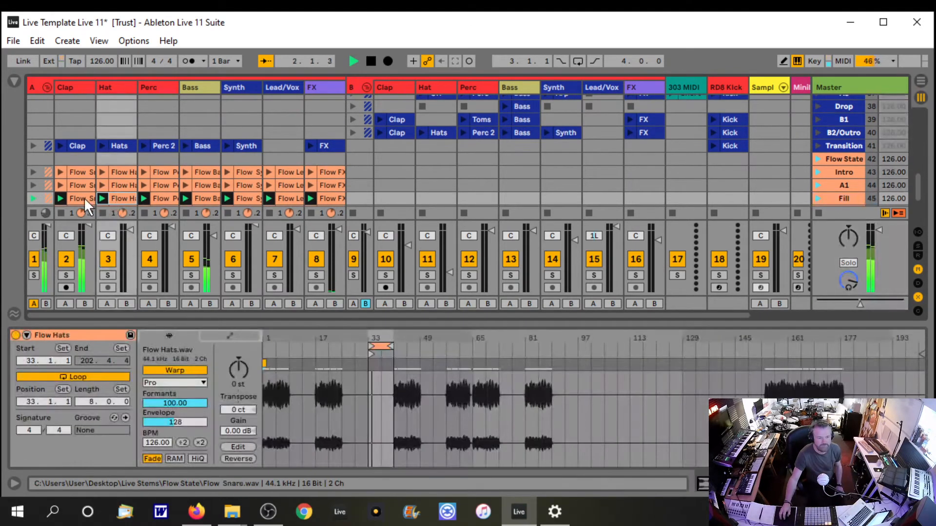
click(82, 197)
click(157, 197)
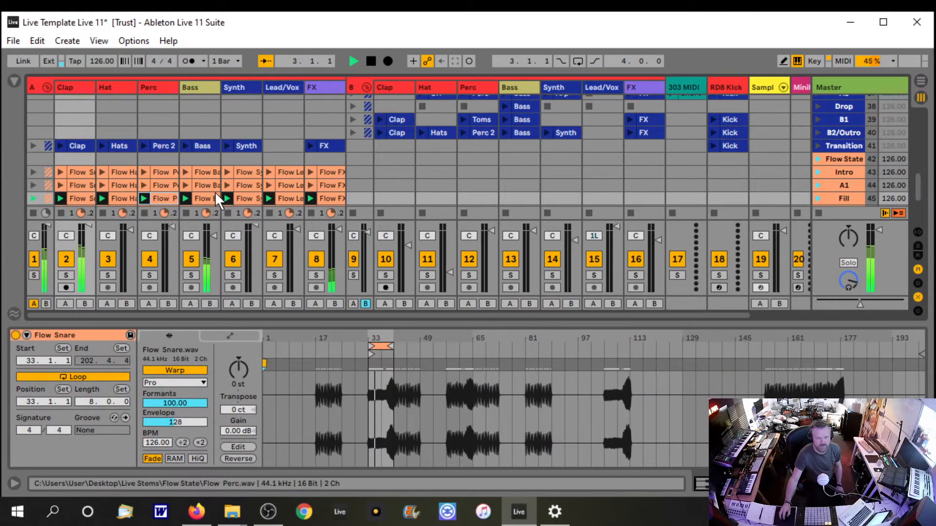
click(212, 195)
Step: Hide the clip detail view, launch scene A1 to hear the change from Fill, and stop playback
key(ctrl+alt+l)
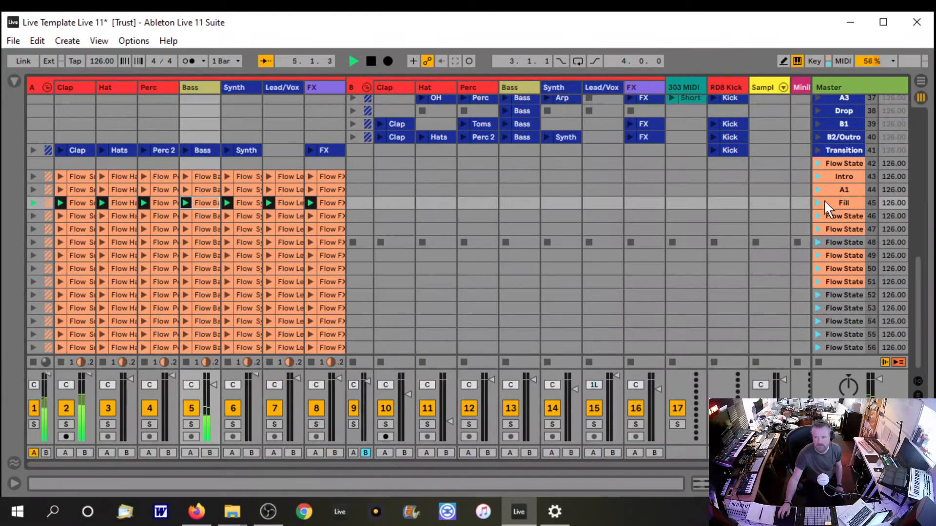
click(816, 189)
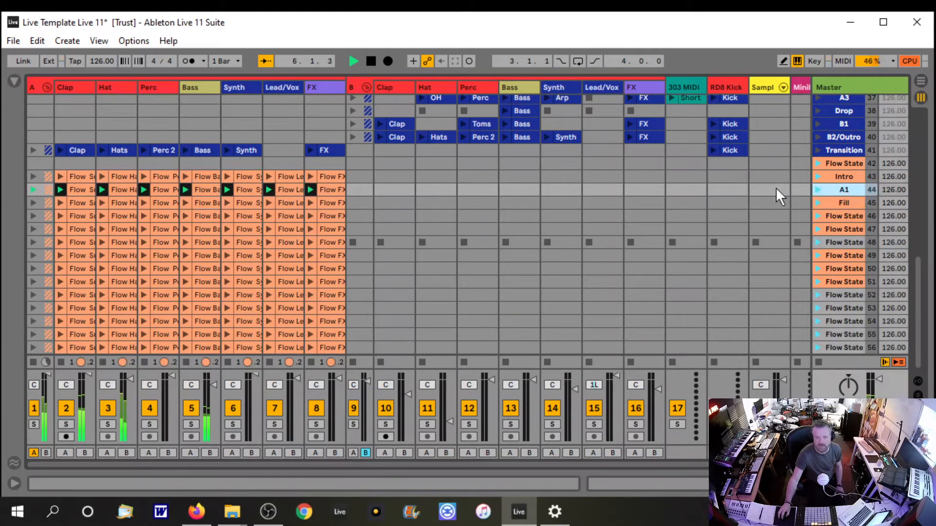
click(371, 61)
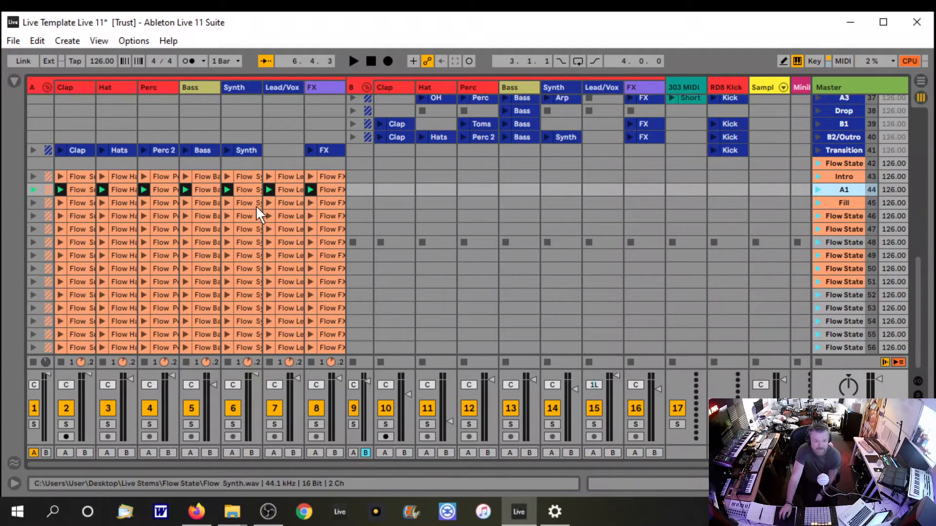
Step: Open scene A1's Flow Synth clip and examine its waveform around the looped bars
double_click(240, 190)
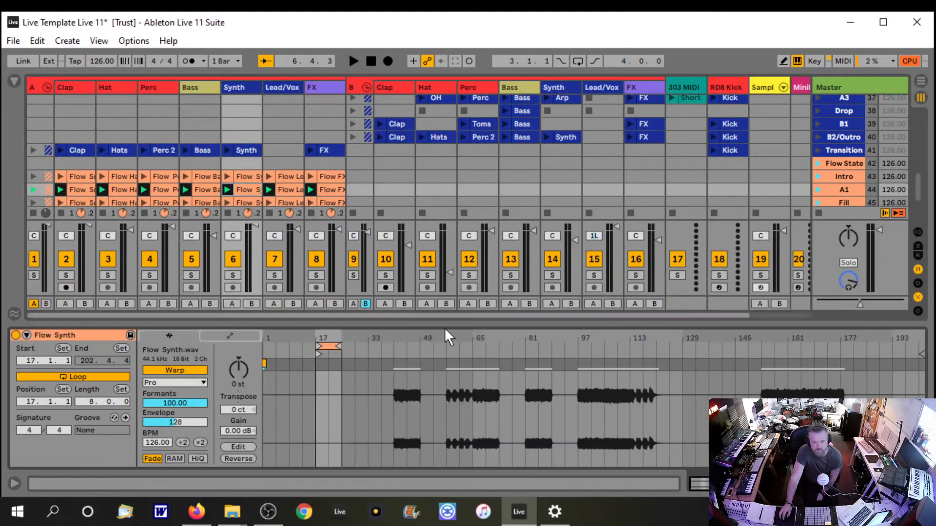
drag(327, 334, 418, 390)
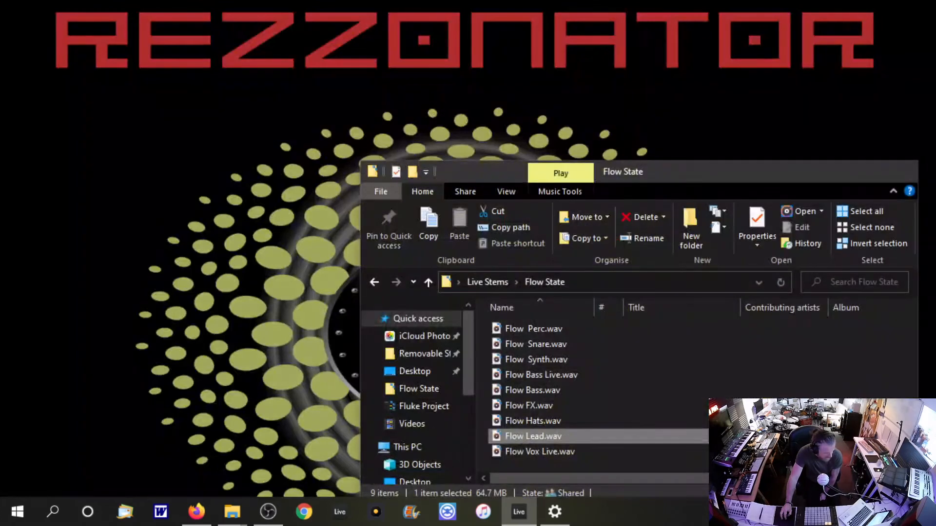
Step: Switch to File Explorer and open the A1 subfolder of the Trust folder in Live Stems
key(alt+Tab)
drag(664, 174, 561, 106)
click(271, 215)
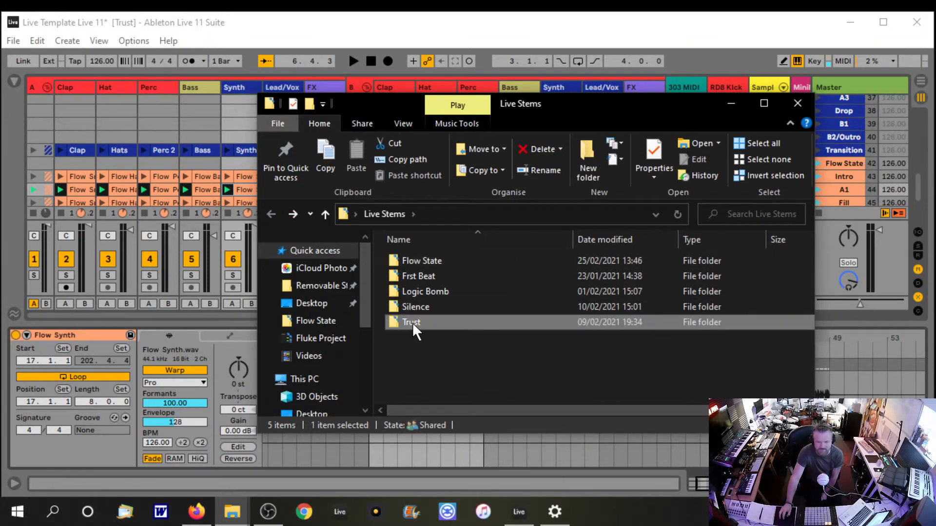
double_click(412, 322)
double_click(439, 261)
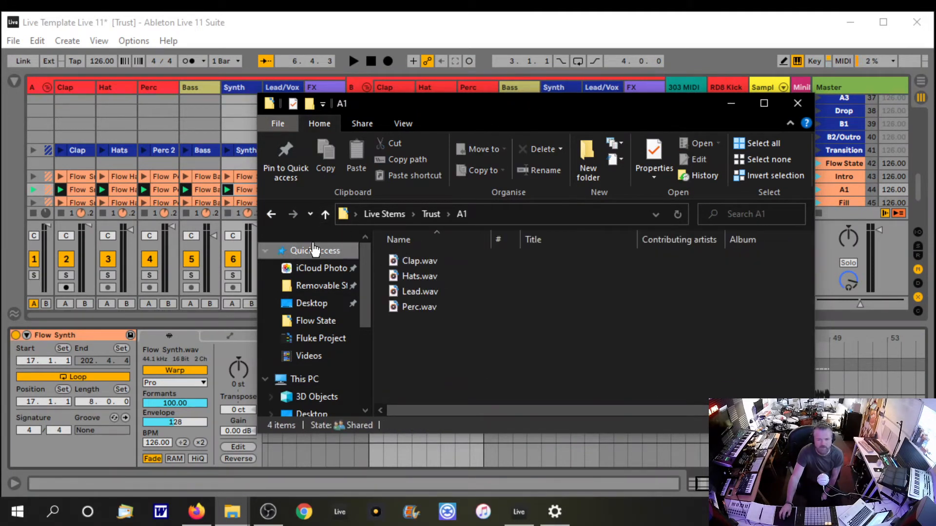
Step: Look through the stem files in the Trust folder, close File Explorer, and hide Live's clip detail view
click(270, 215)
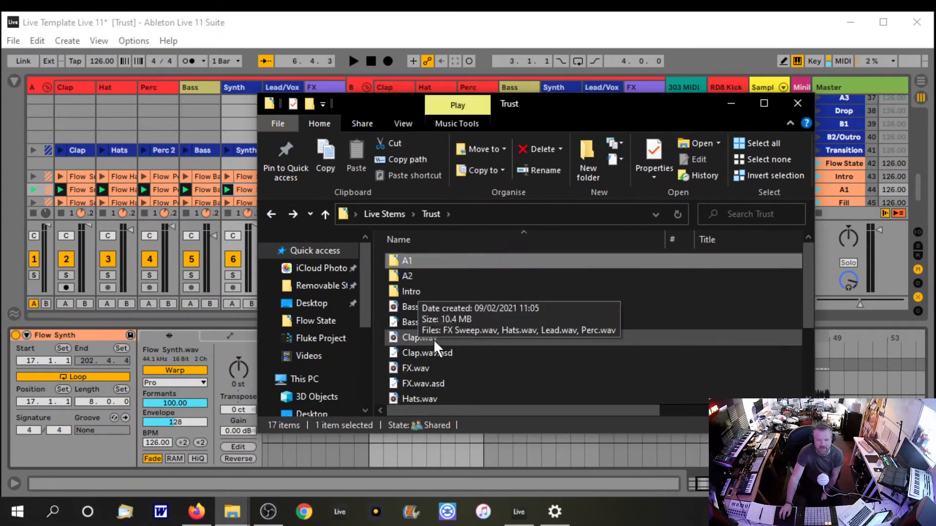
scroll(427, 343, down, 3)
scroll(443, 349, up, 3)
scroll(436, 355, down, 3)
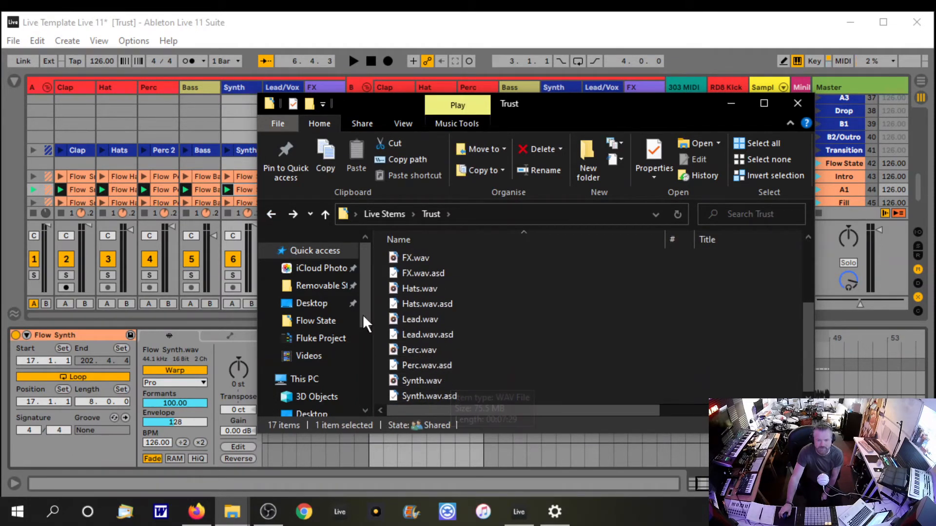
click(271, 214)
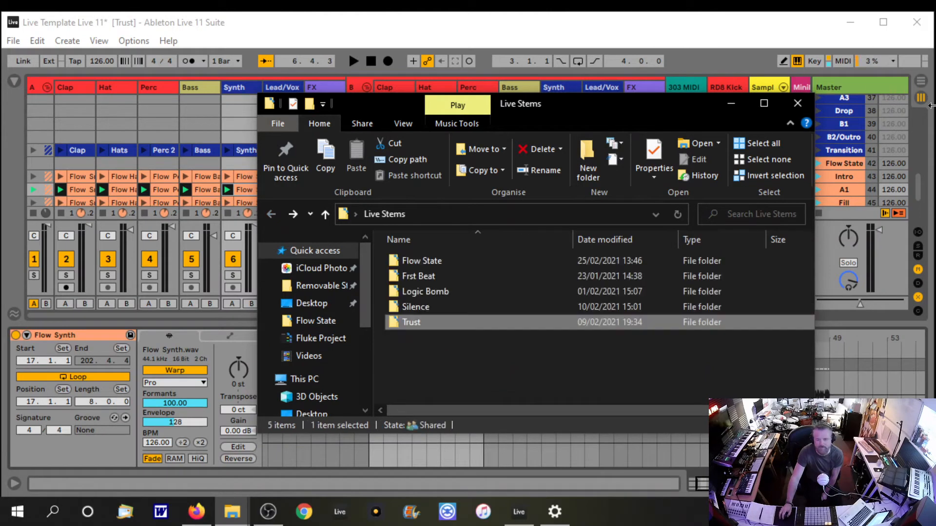
click(797, 104)
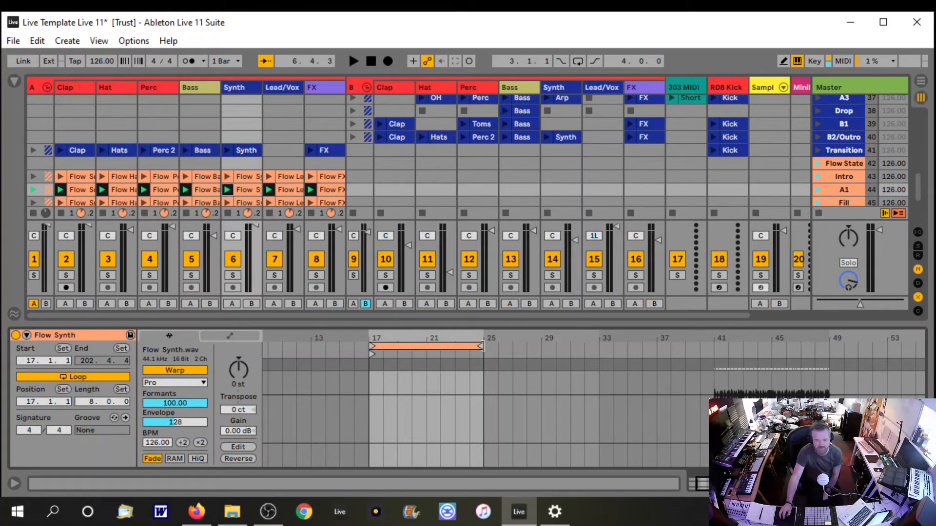
click(920, 484)
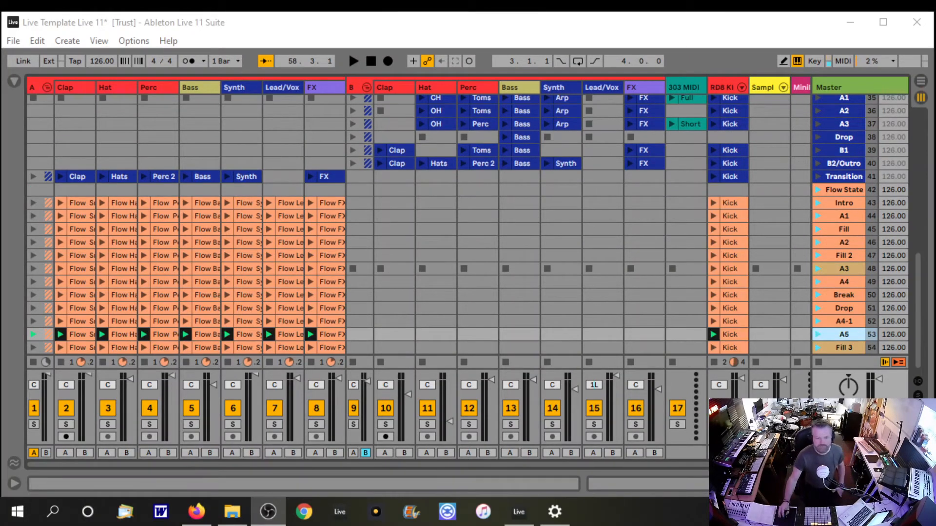
Step: Examine the loop regions of scene A2's Hat and Synth clips, A1's Bass clip and Fill's Perc clip
double_click(123, 241)
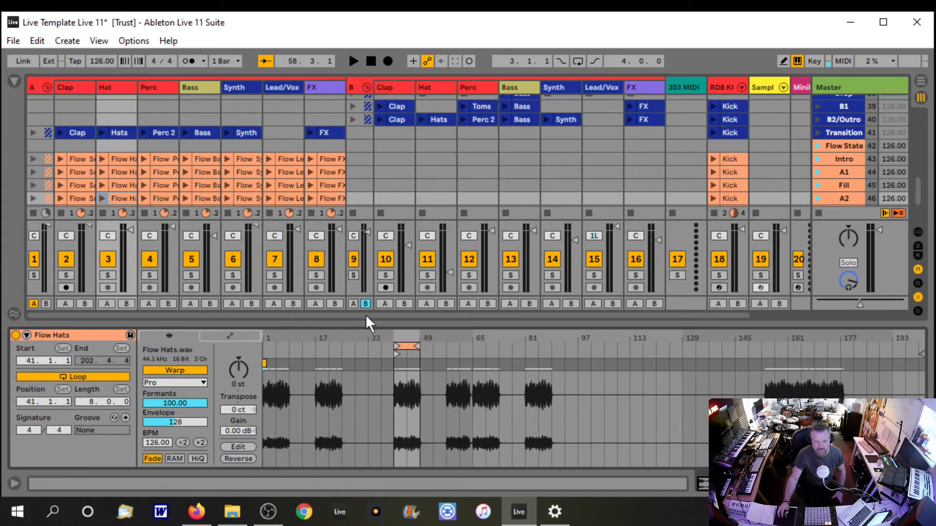
click(245, 195)
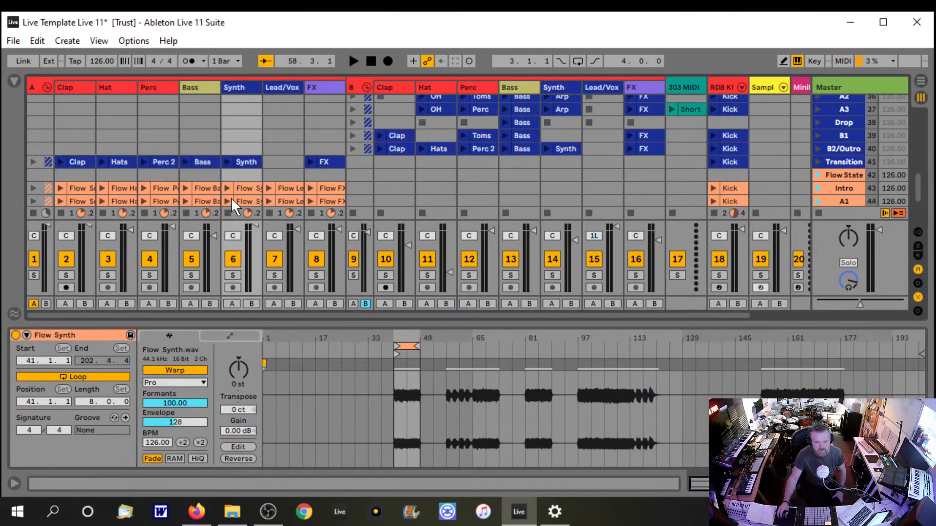
click(200, 171)
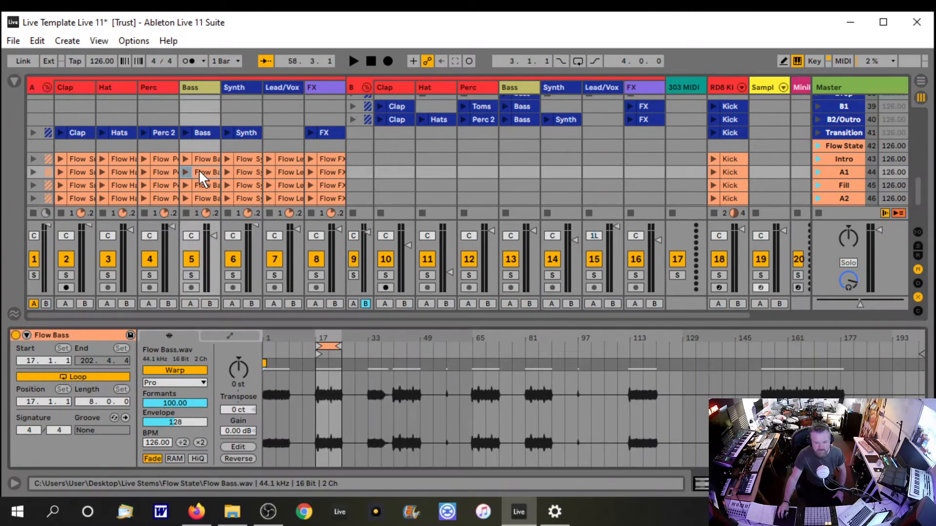
click(160, 187)
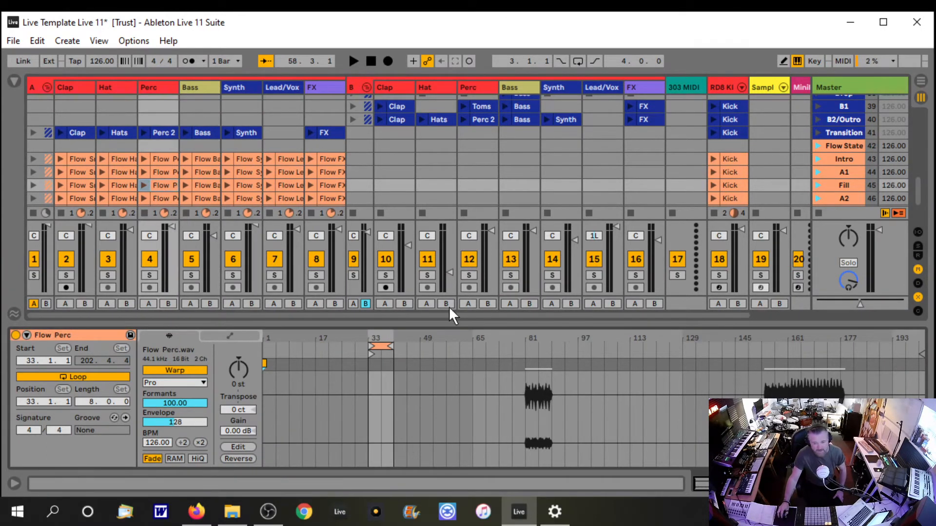
Step: Crop the Fill scene's Flow Bass clip to its looped eight bars and hide the clip detail view
click(206, 185)
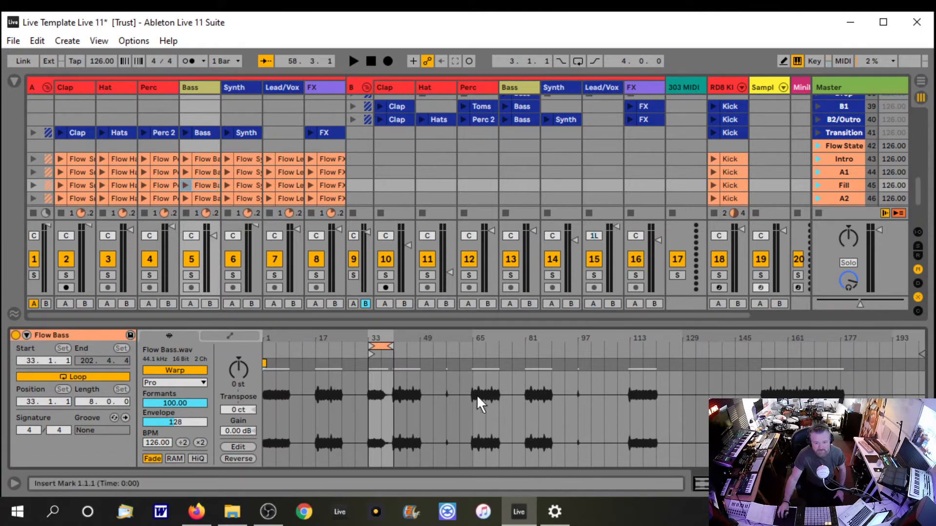
right_click(203, 185)
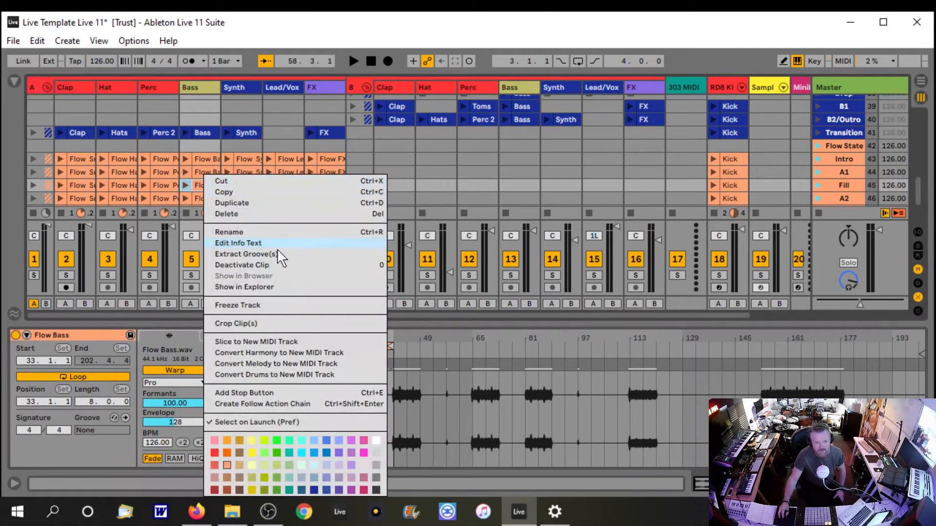
click(242, 323)
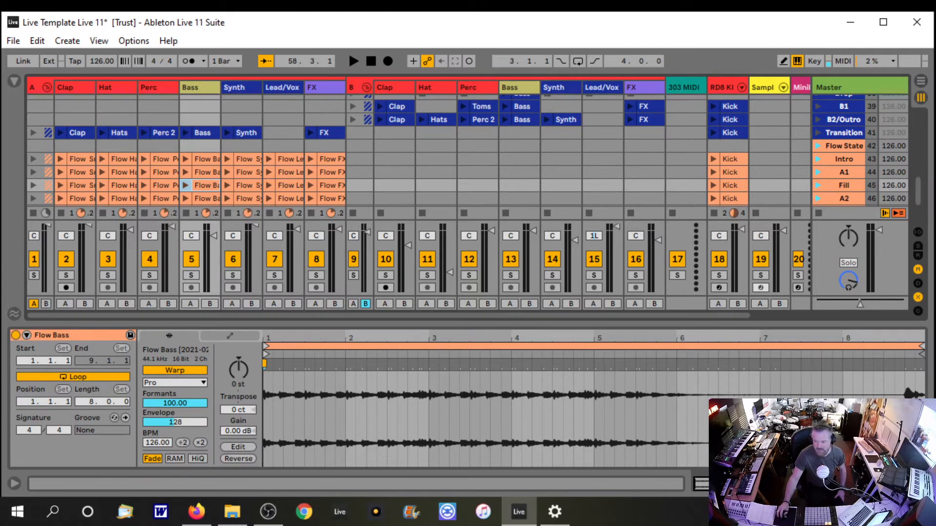
key(ctrl+alt+l)
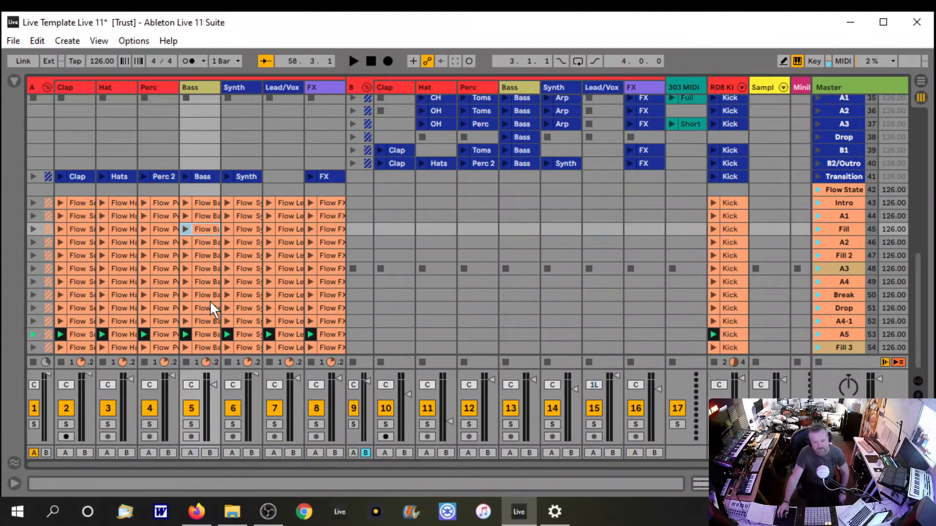
Step: Examine the loop region of the blue A2 scene's Toms clip and the RD8 kick track's devices, then hide the detail view
double_click(481, 110)
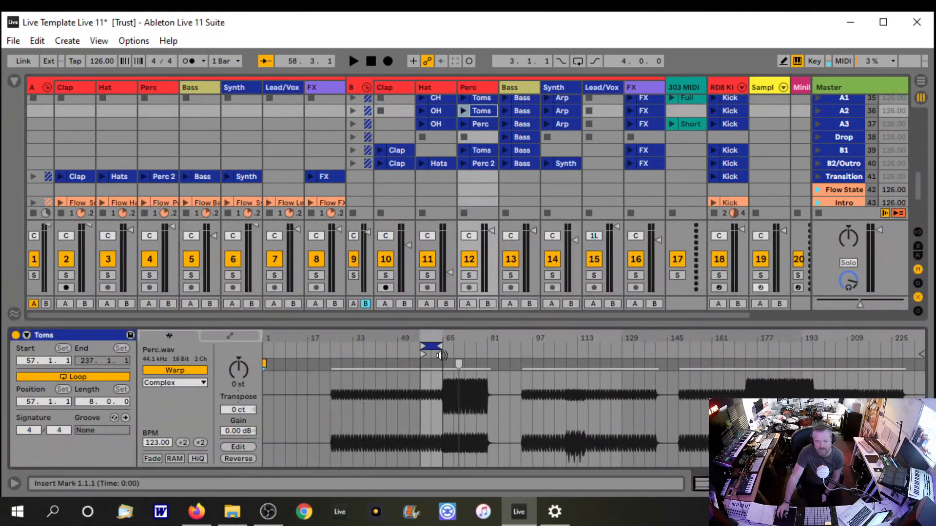
click(921, 483)
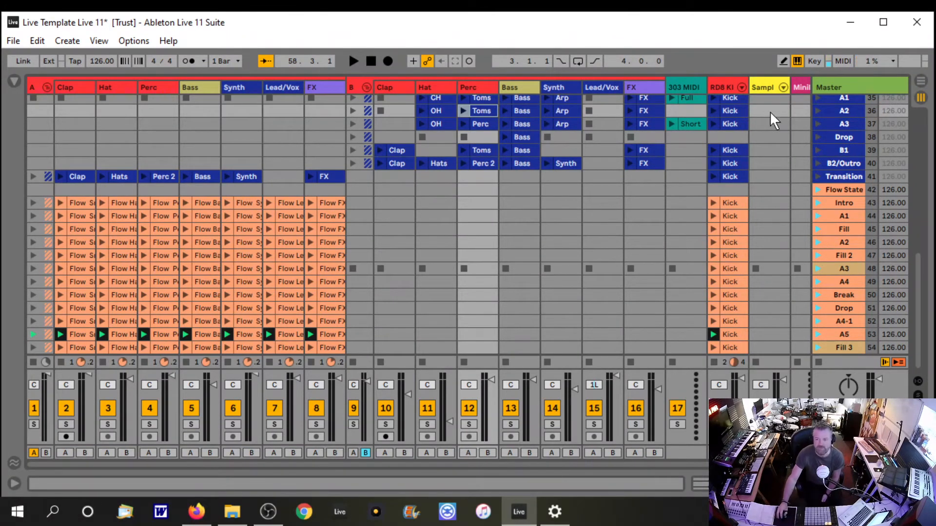
double_click(723, 85)
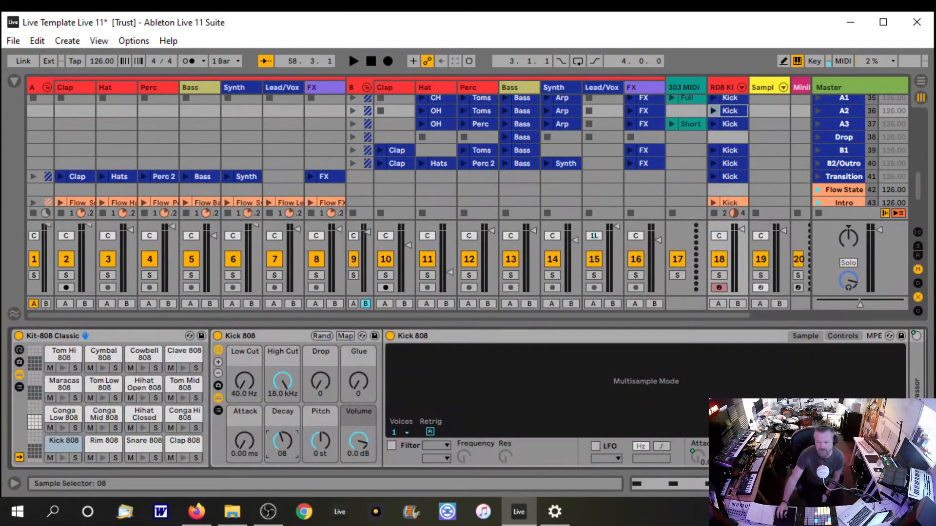
key(ctrl+alt+l)
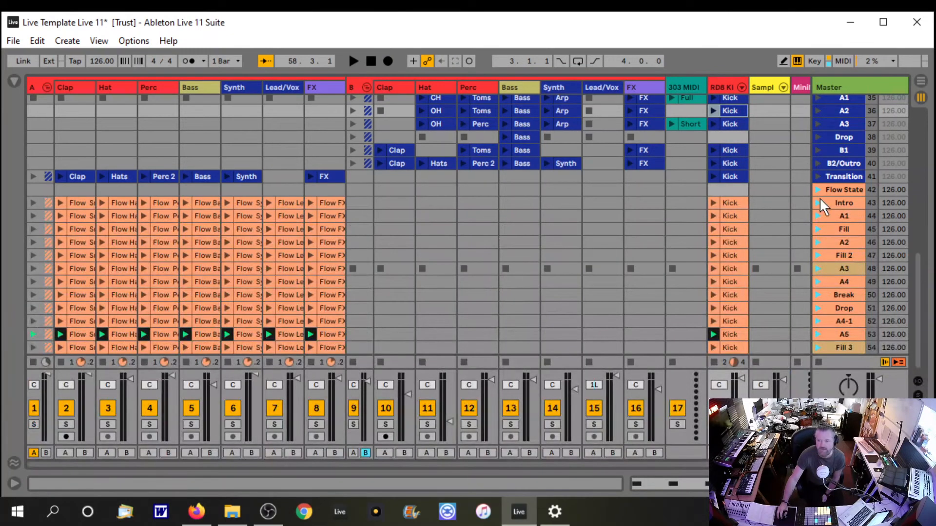
Step: Audition the Flow State scenes Intro, A1, Fill, A2, Break, A5 and Fill 3 one after another
click(817, 202)
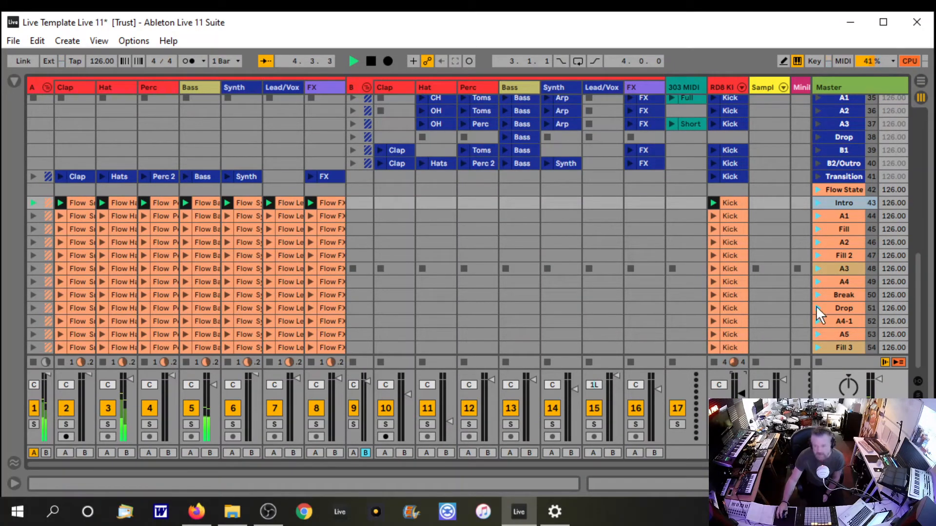
click(817, 215)
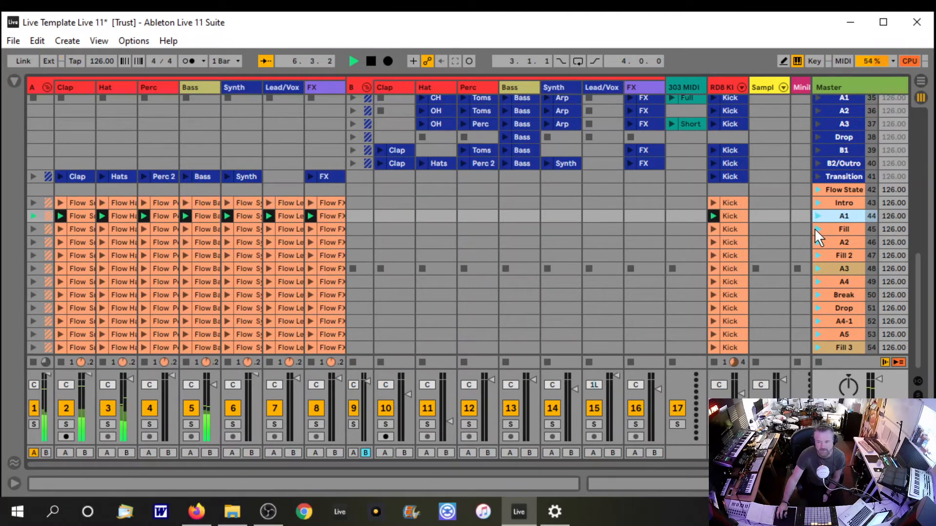
click(817, 228)
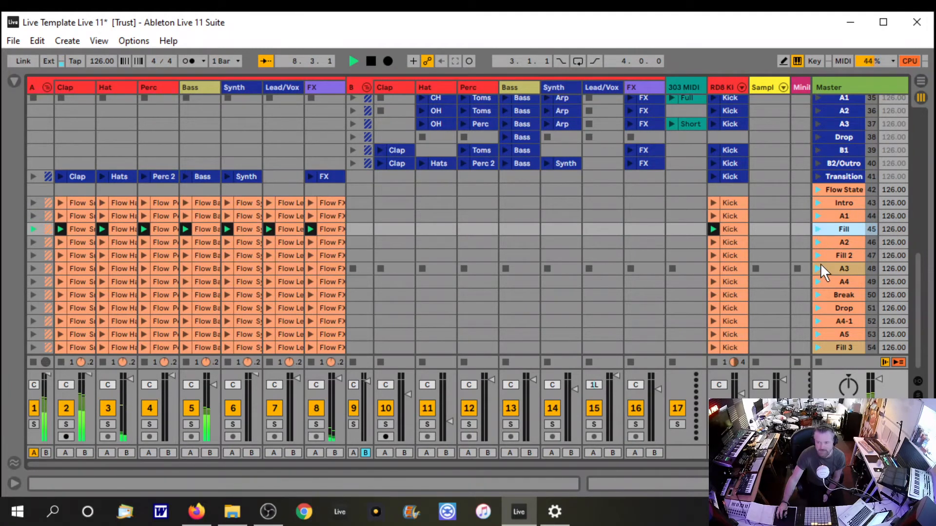
click(817, 241)
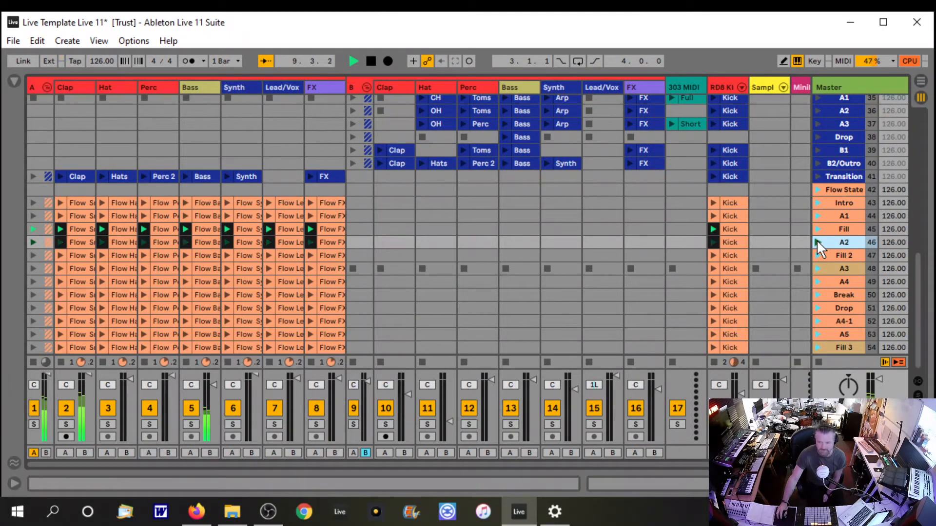
click(817, 294)
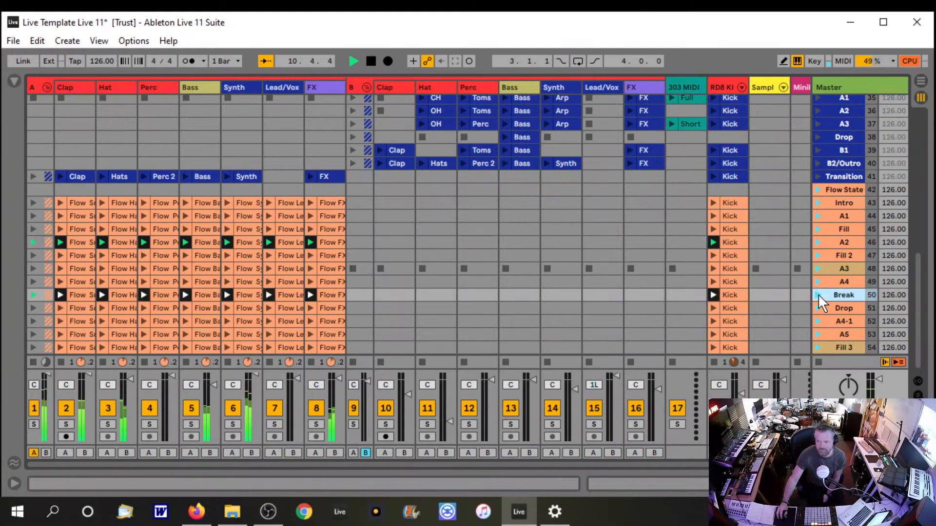
click(818, 335)
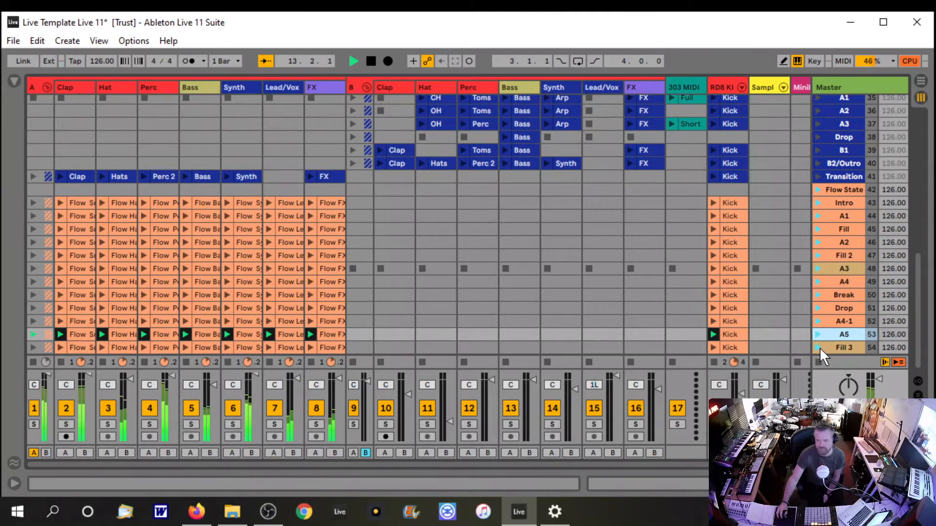
click(820, 347)
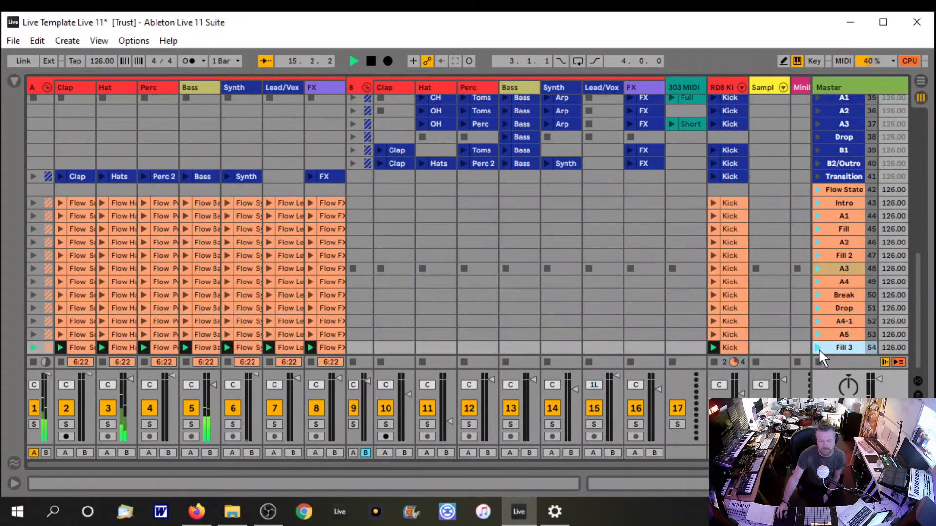
Step: Stop playback and loop bars 170 to 178 in all seven of Fill 3's Flow stem clips
double_click(77, 346)
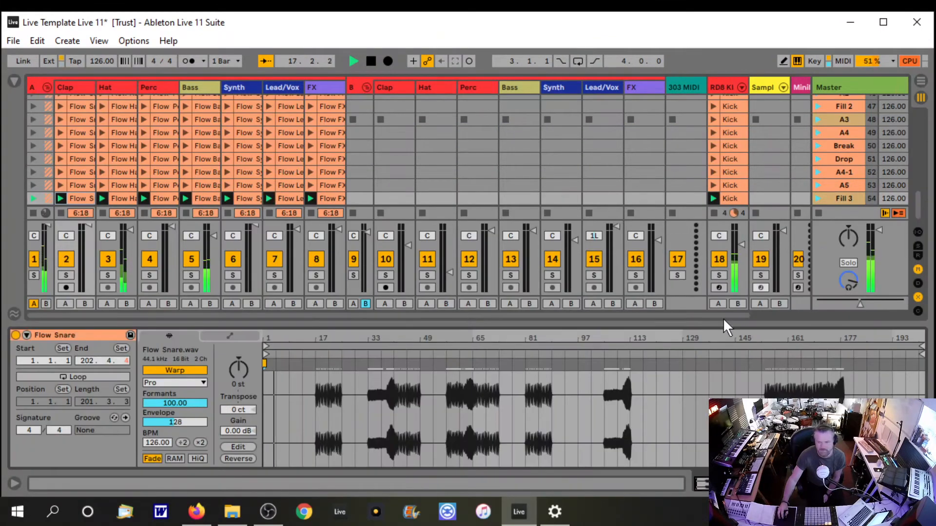
click(371, 60)
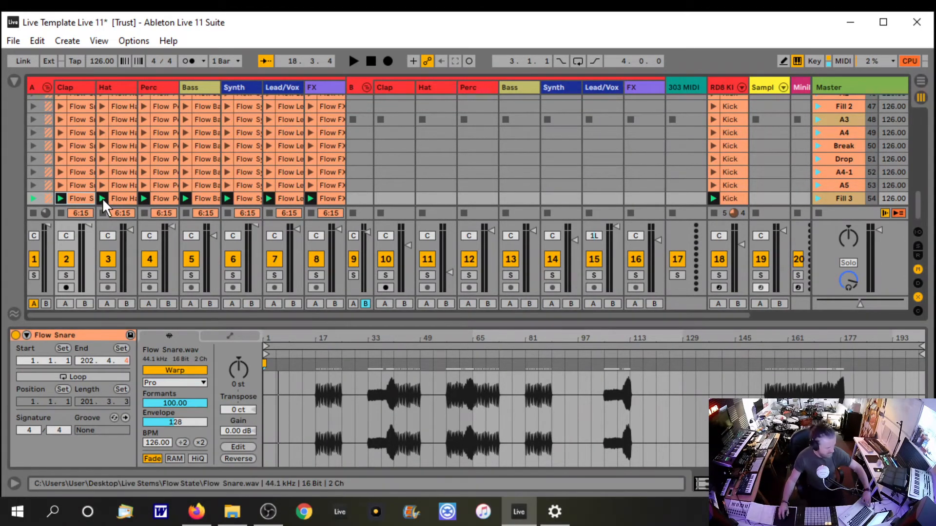
shift+click(338, 200)
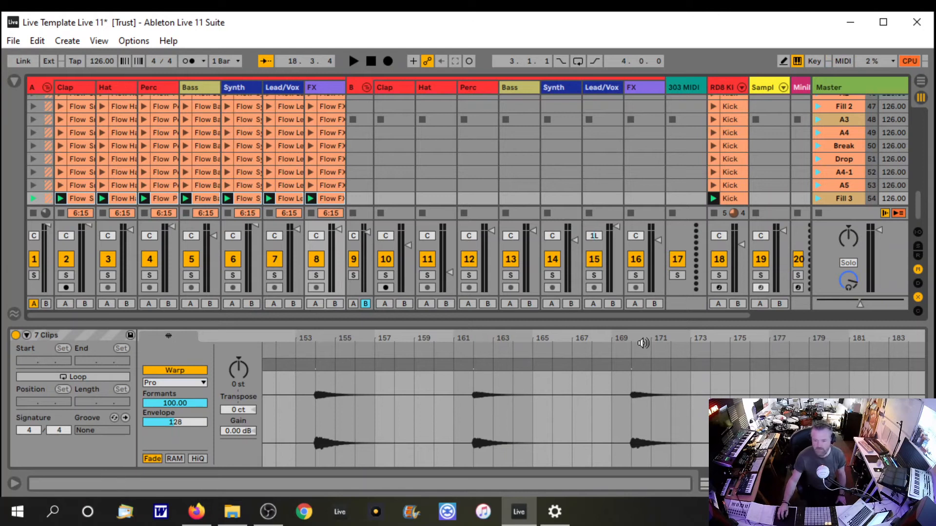
drag(643, 341, 865, 420)
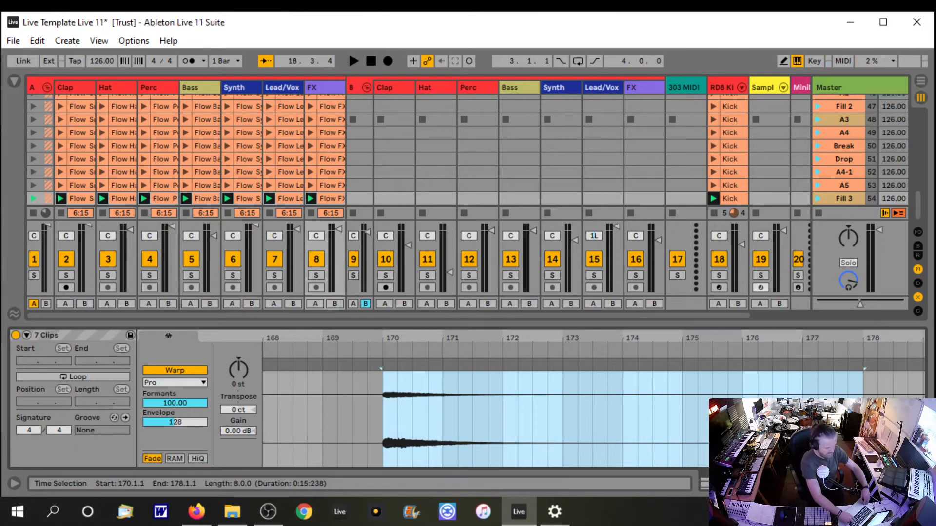
key(ctrl+l)
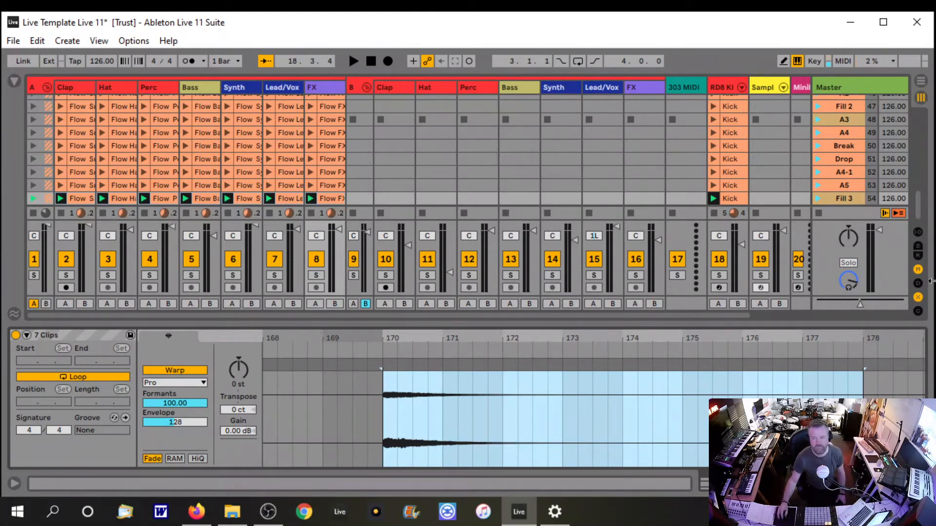
Step: Play the Fill 3 scene to check its loop, hide the detail view and stop playback
click(817, 198)
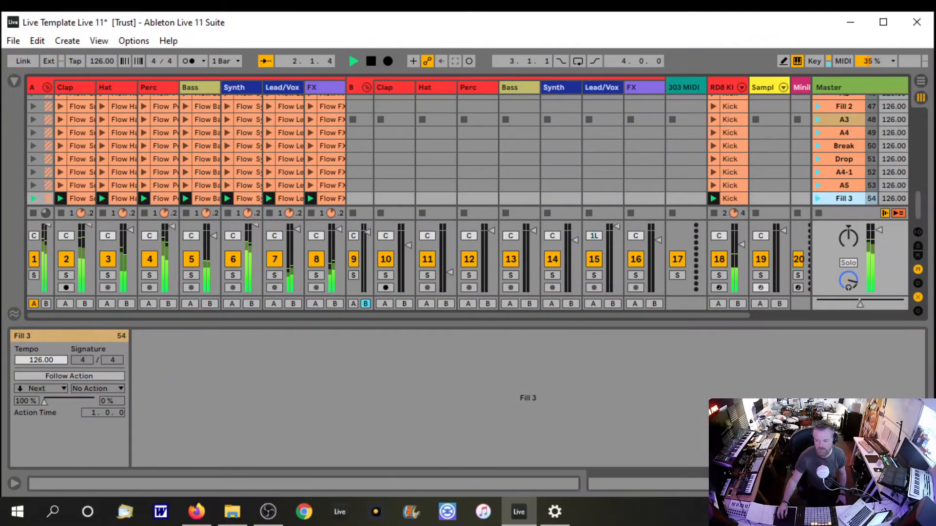
click(921, 484)
key(space)
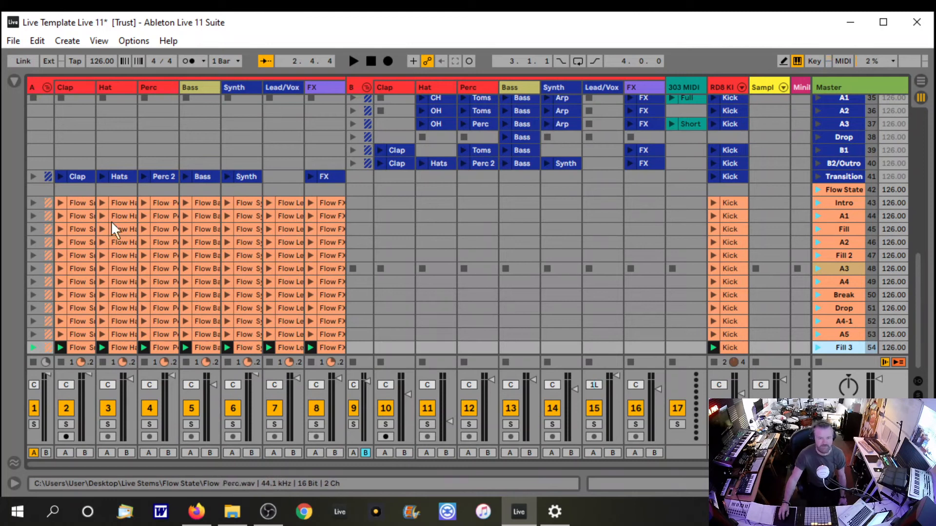
Step: Examine the waveforms inside the loop regions of the Intro scene's Flow Snare, Hats and Perc clips
double_click(85, 200)
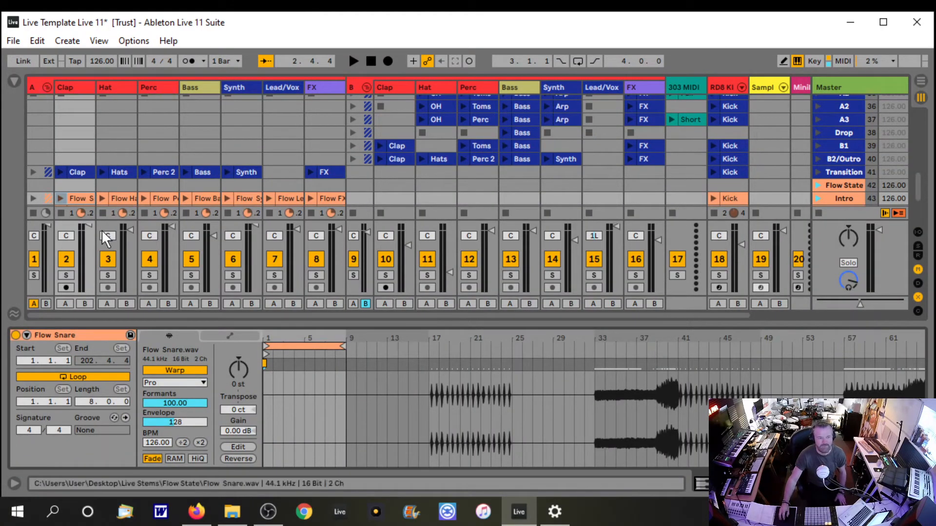
click(122, 194)
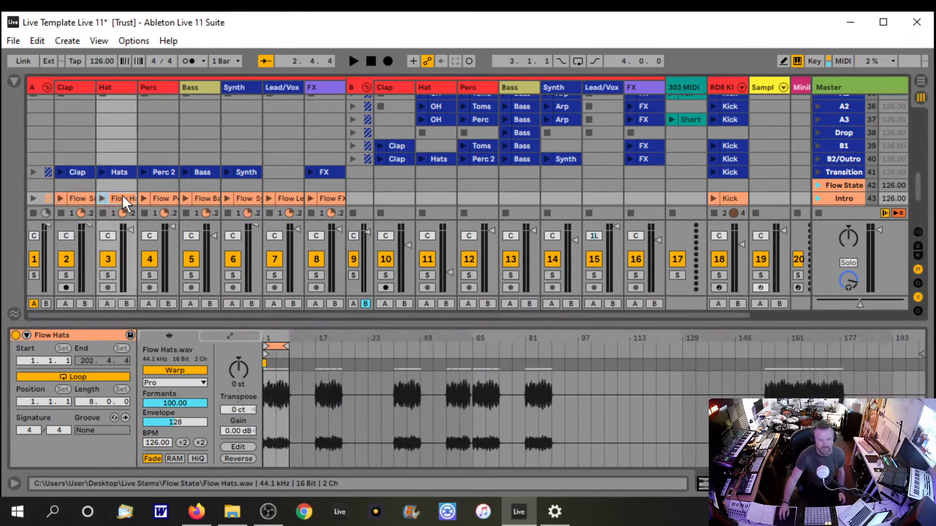
click(167, 189)
click(161, 197)
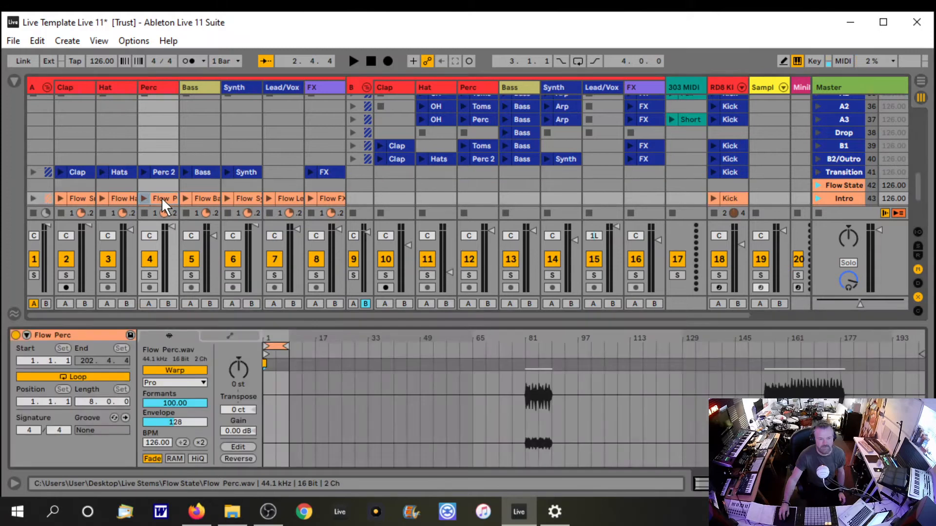
Step: Delete the silent Snare, Perc, Synth, Lead and FX clips from the Flow State Intro scene and hide the detail view
click(83, 198)
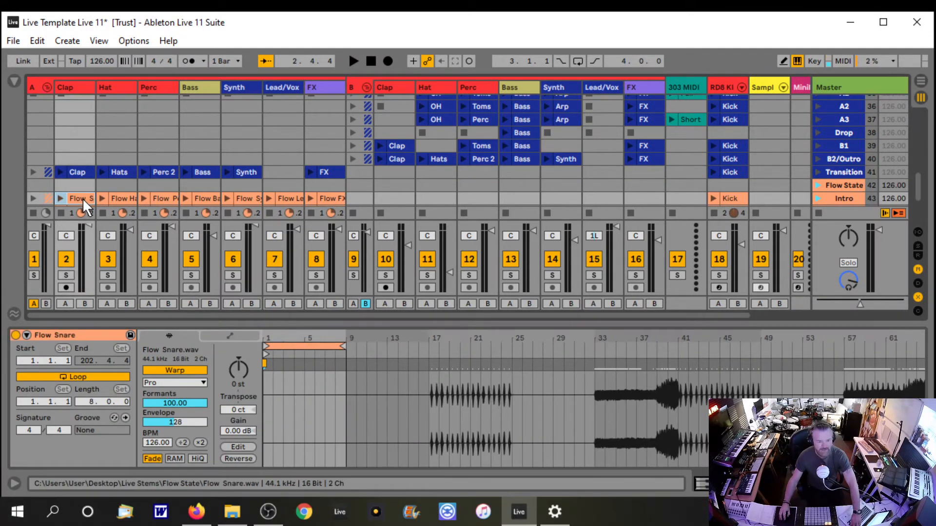
key(Delete)
click(169, 195)
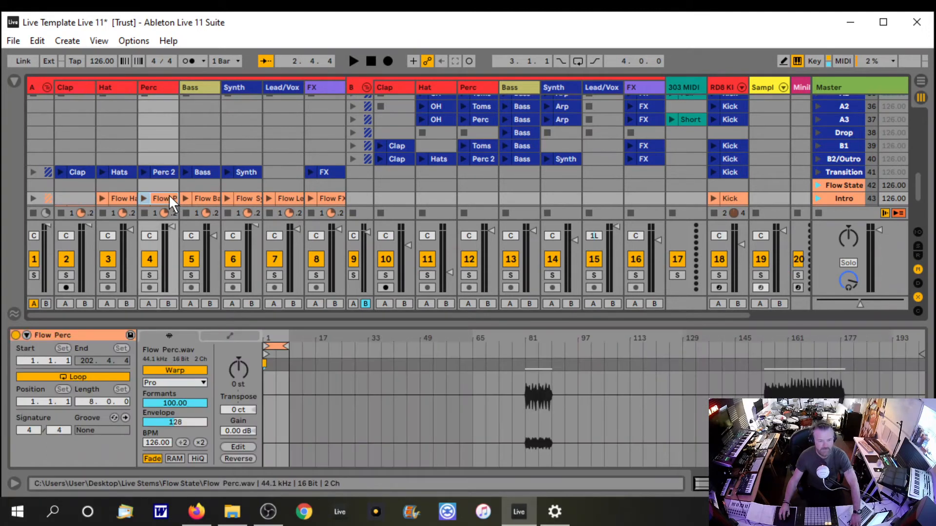
key(Delete)
click(201, 197)
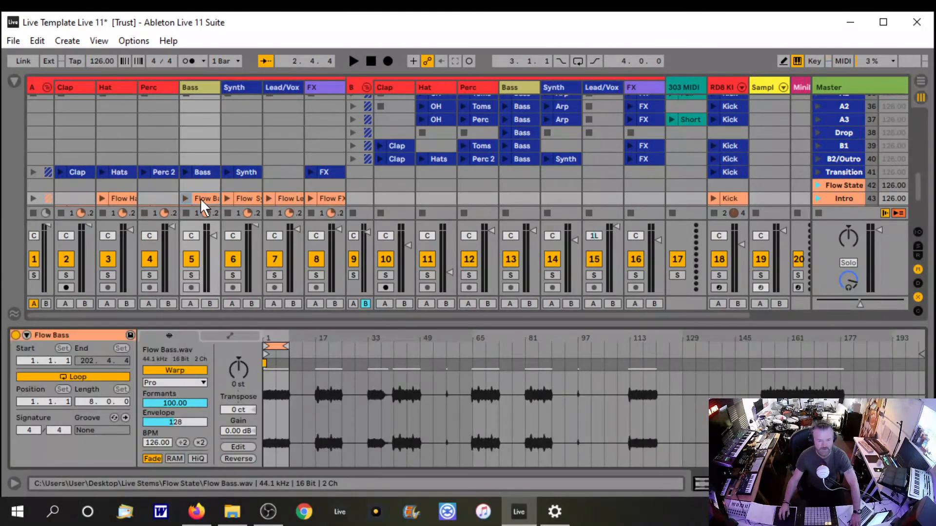
click(248, 197)
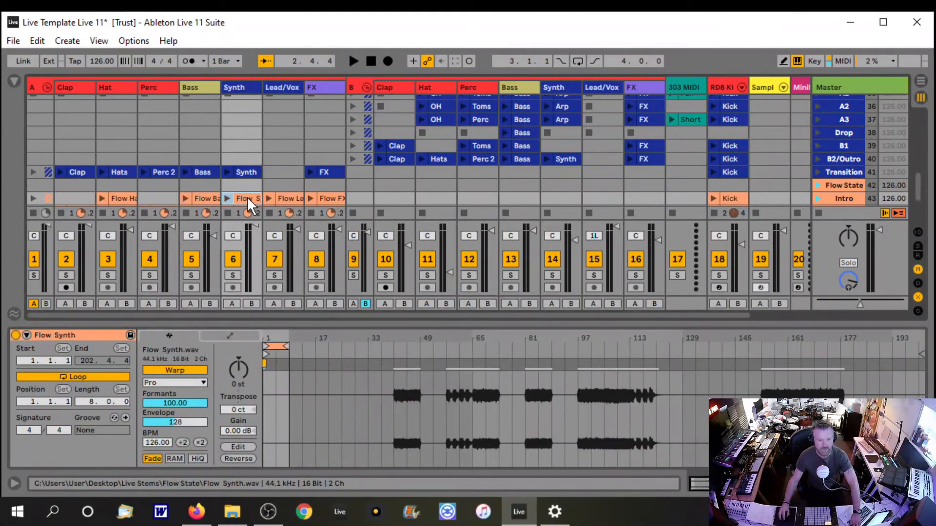
key(Delete)
click(291, 194)
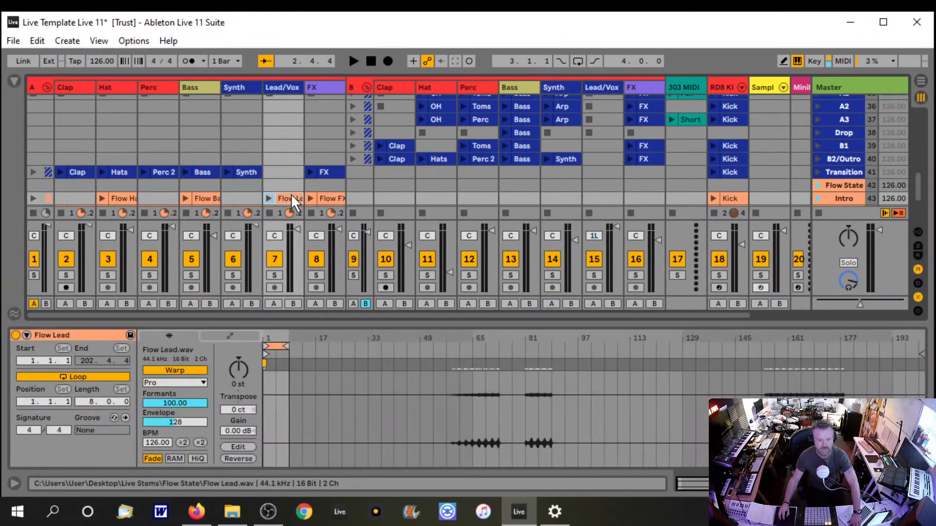
key(Delete)
click(324, 197)
key(Delete)
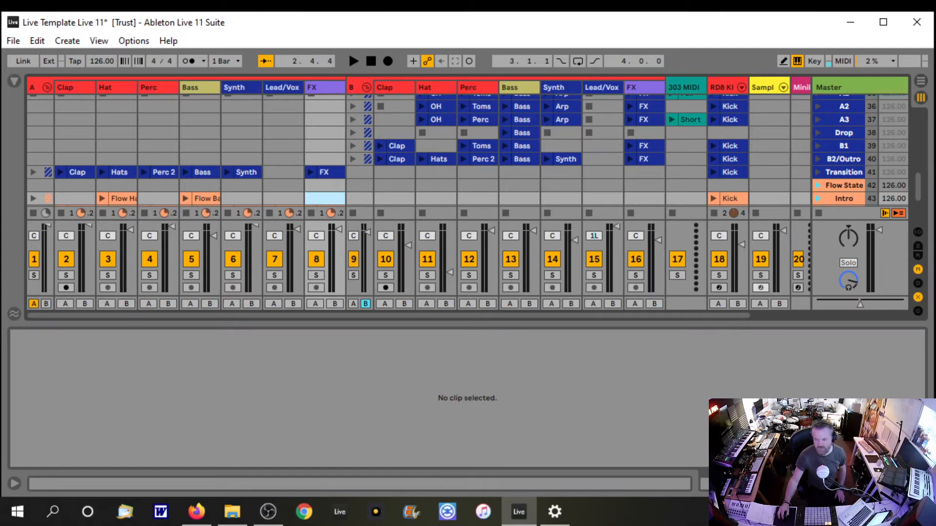
click(921, 484)
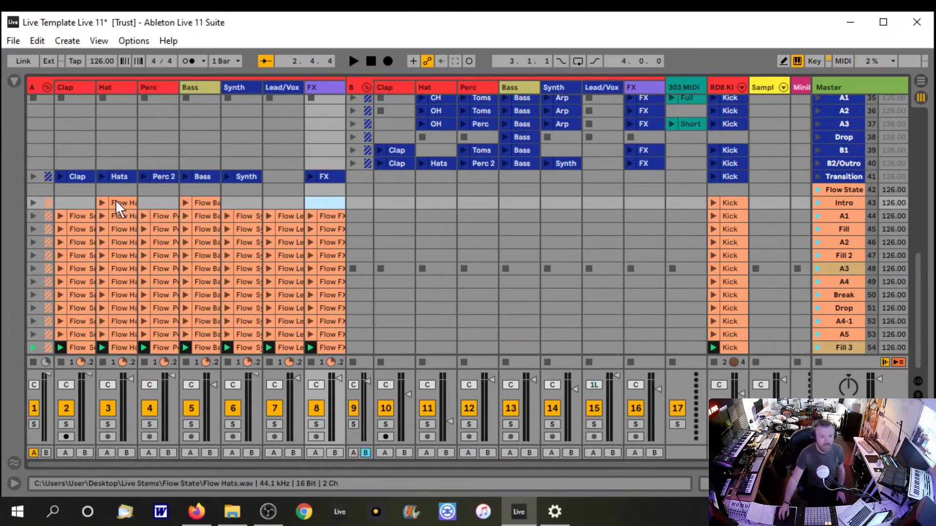
Step: Play the Intro scene's Flow Hats clip, stop all other clips, and play the Hats clip alone
click(102, 202)
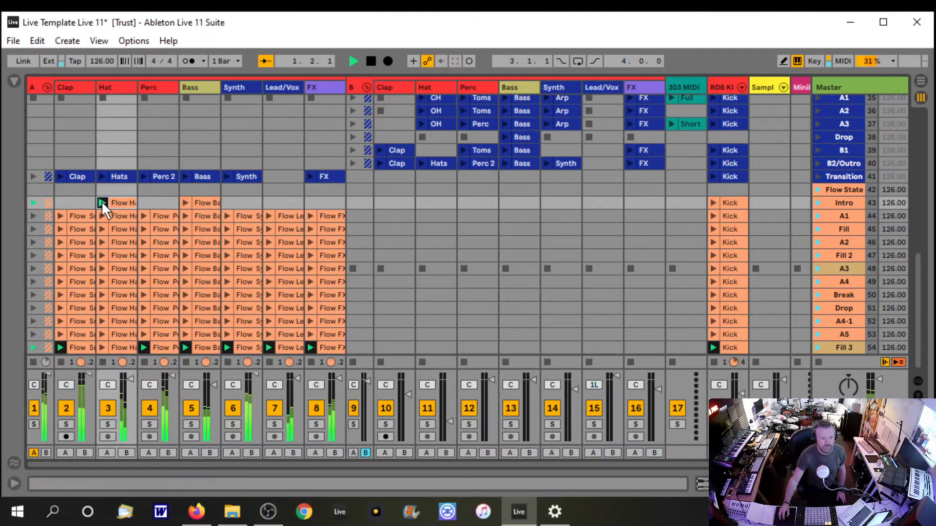
click(818, 362)
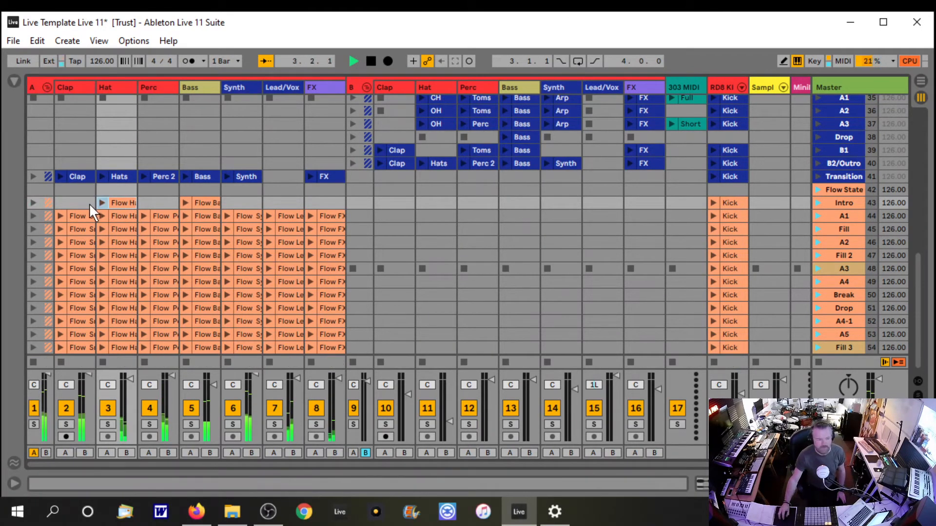
click(103, 202)
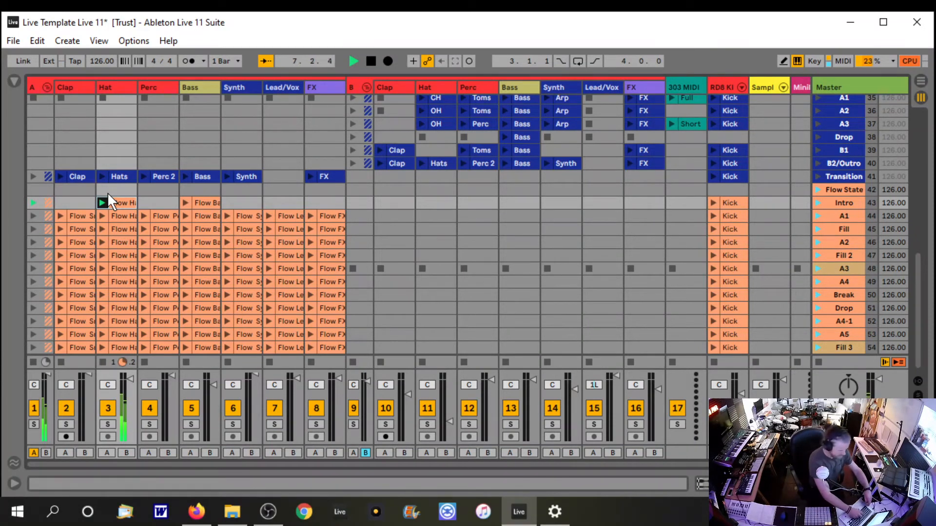
Step: Rename the Intro scene's Flow Hats clip CH, then play its Flow Bass clip and rename it Bass 1
key(c)
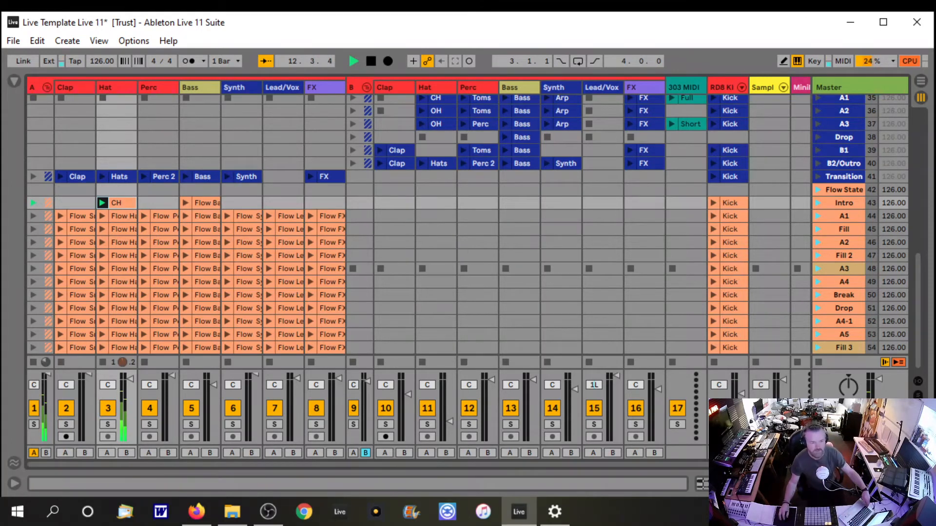
click(186, 202)
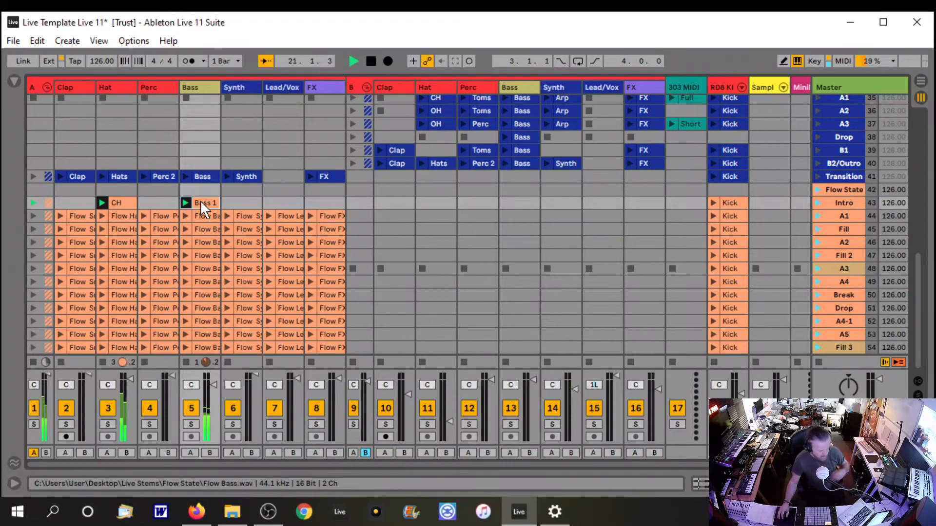
Step: Check the A1 scene's clip waveforms, delete the silent Flow Perc, Synth, Lead and FX clips, and hide the detail view
double_click(83, 215)
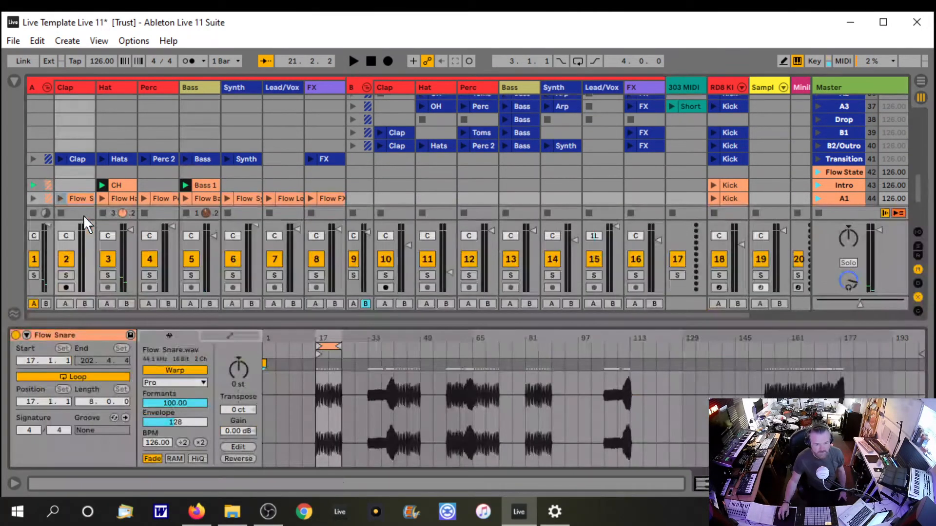
click(121, 200)
click(165, 199)
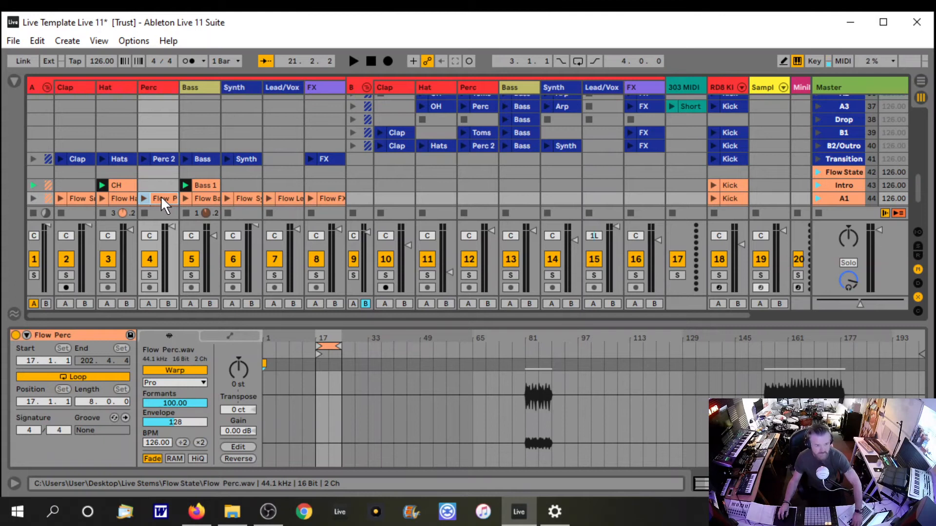
key(Delete)
click(210, 197)
click(245, 198)
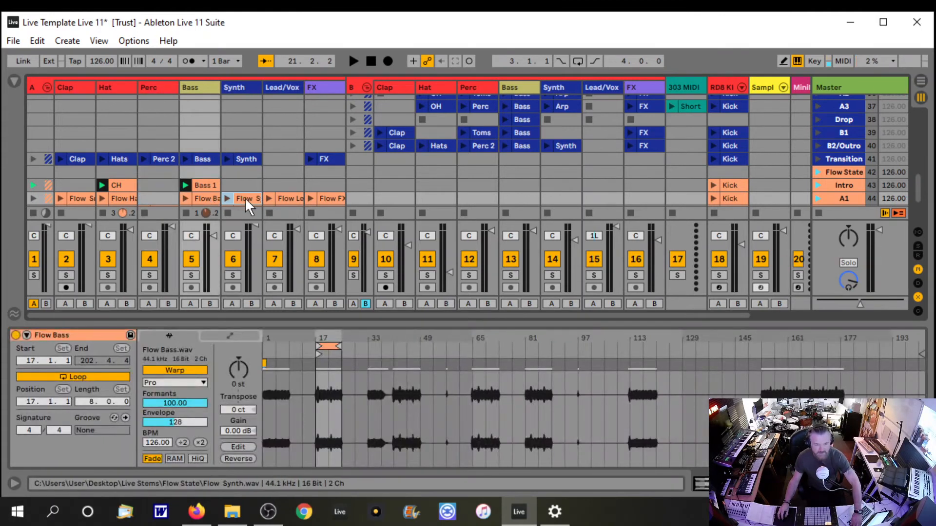
key(Delete)
click(287, 196)
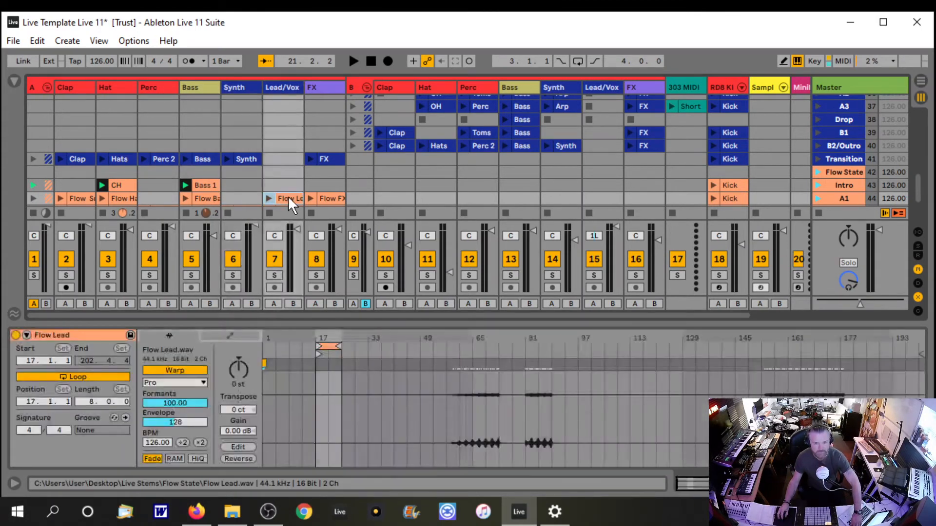
key(Delete)
click(333, 198)
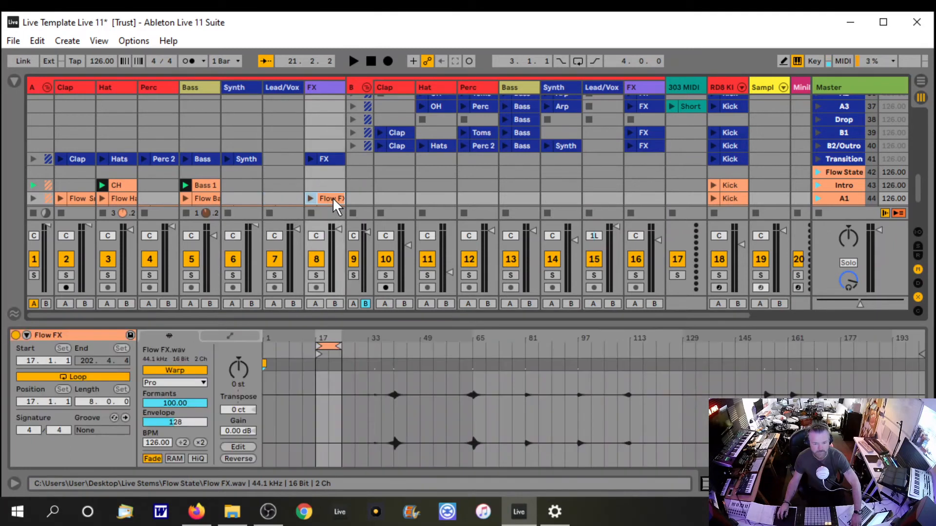
key(Delete)
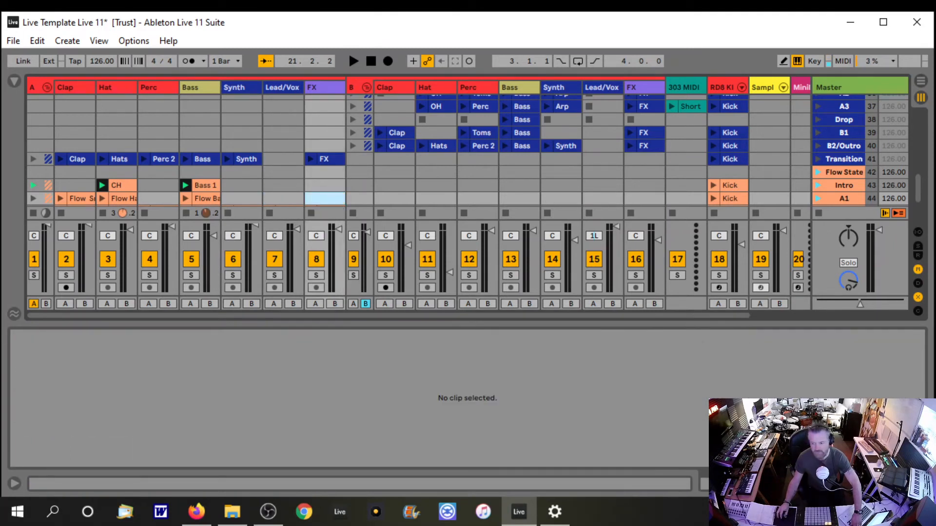
key(ctrl+alt+l)
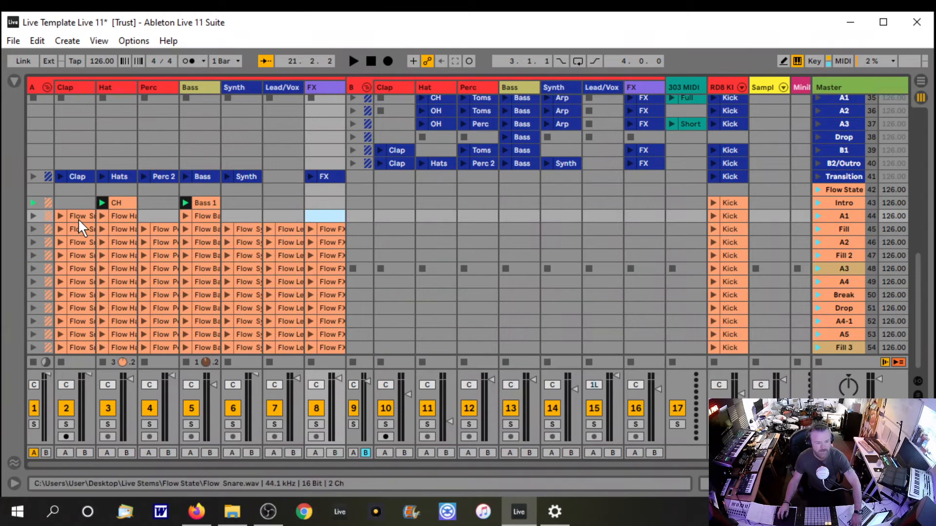
Step: Play the A1 scene's Flow Snare and Flow Hats clips, renaming them Clap and OH, with the detail view hidden
click(61, 214)
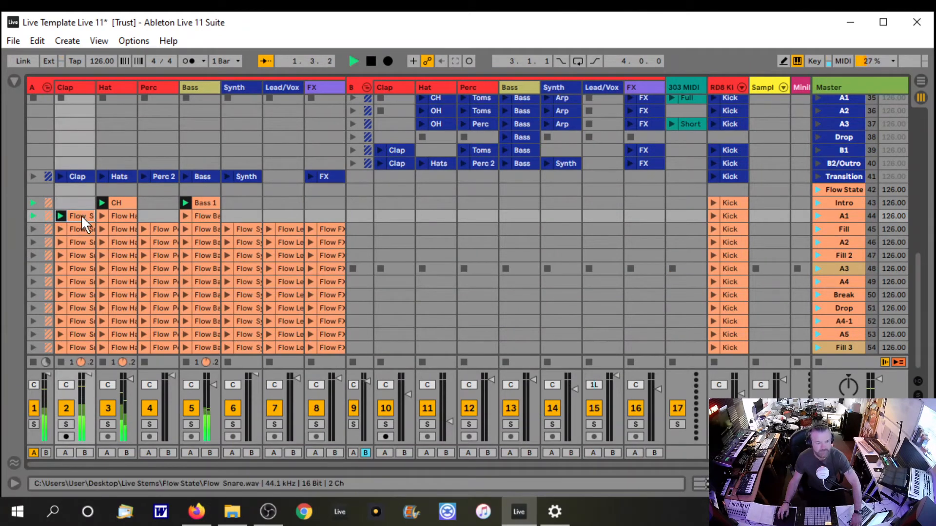
double_click(81, 215)
key(c)
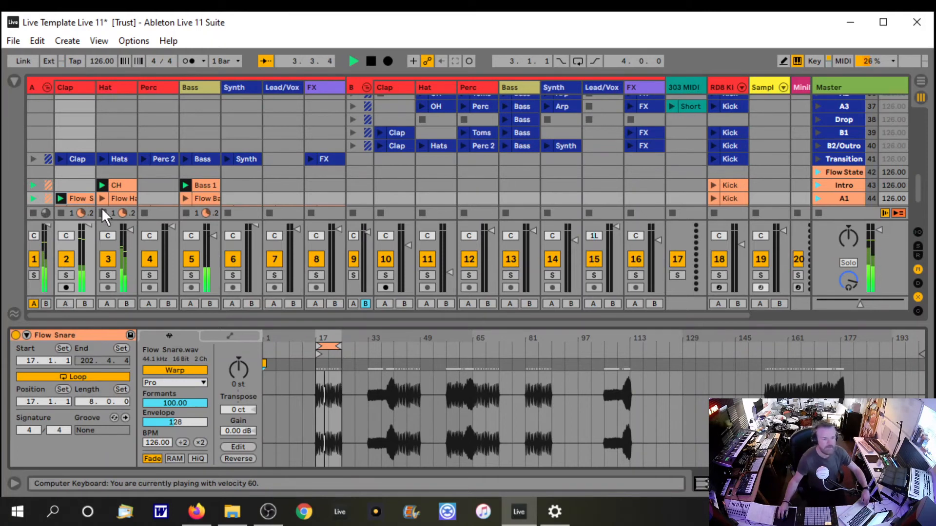
click(80, 197)
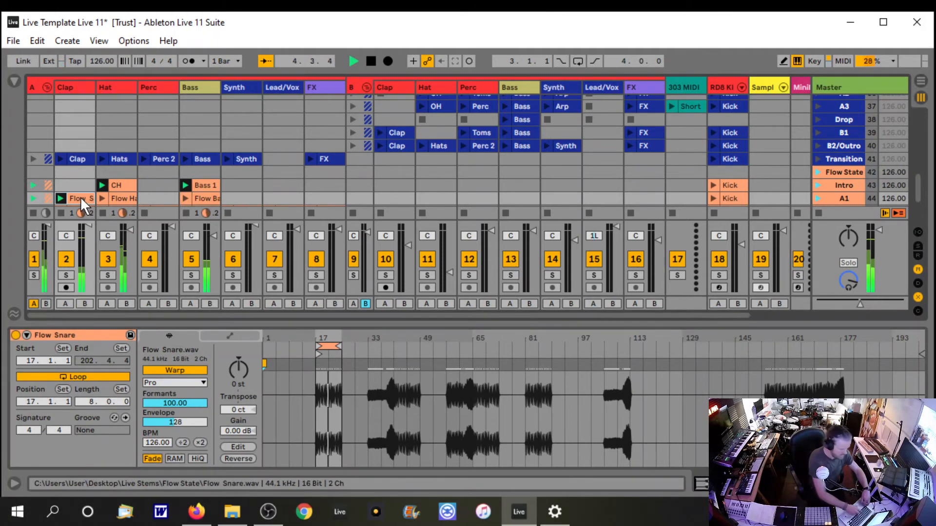
text(Clap)
key(Return)
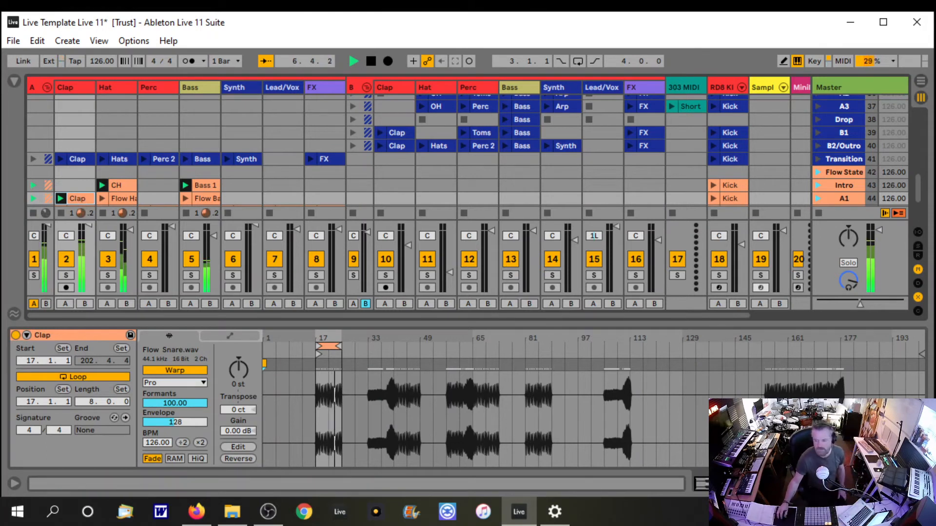
click(921, 483)
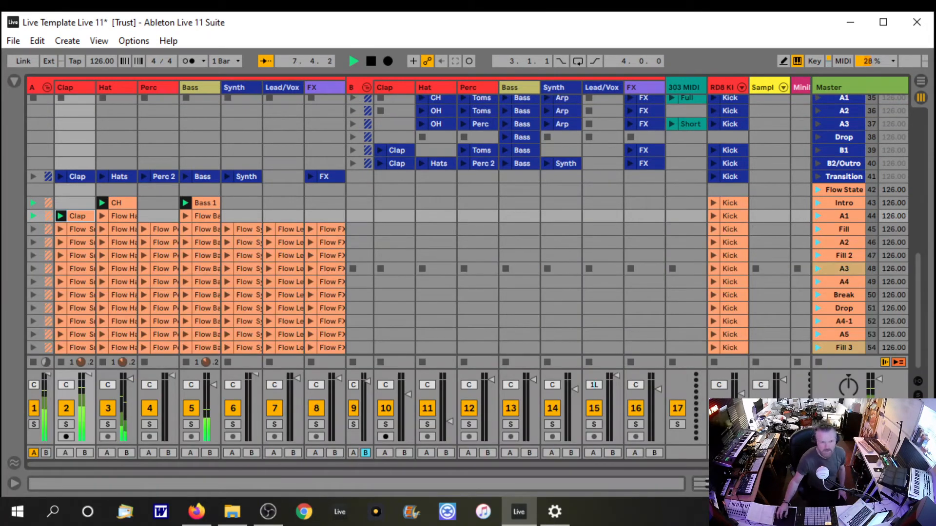
click(102, 216)
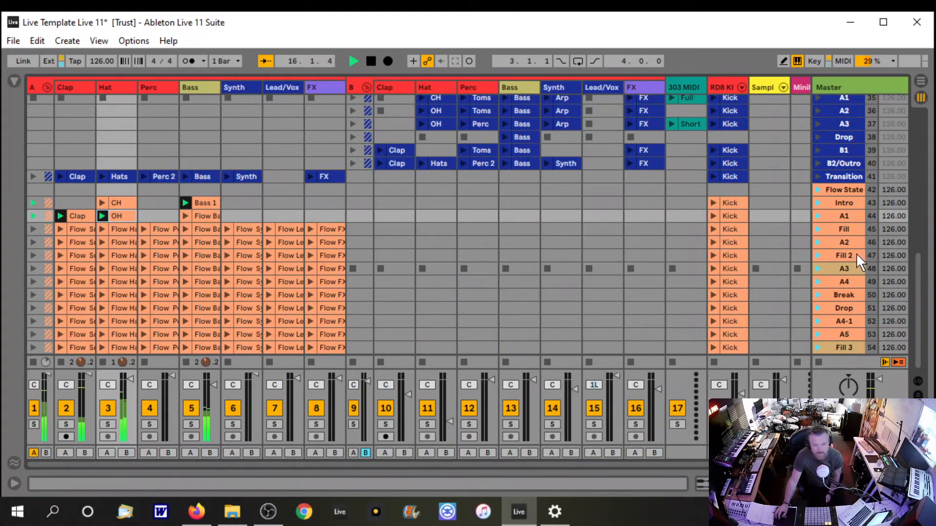
Step: Launch the Intro scene with its Kick clip and add a stop button to the scene's empty Clap slot
click(714, 201)
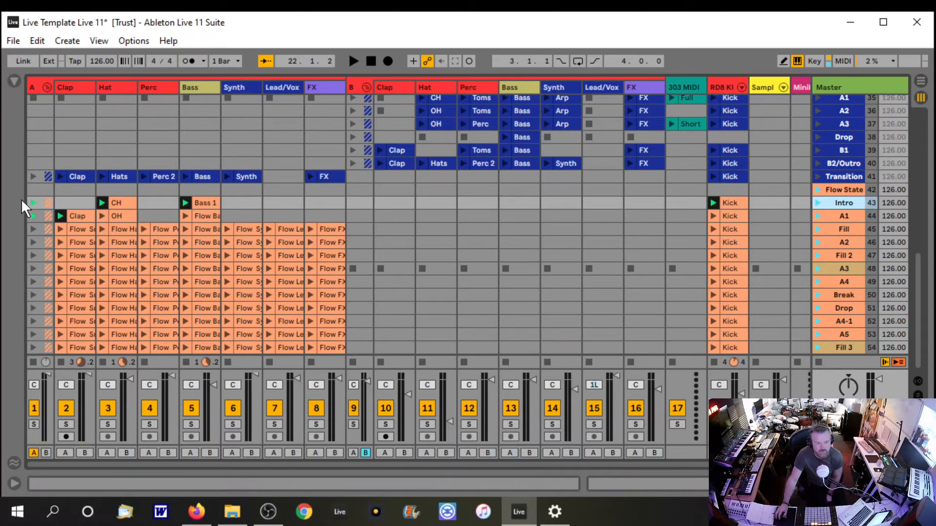
right_click(72, 203)
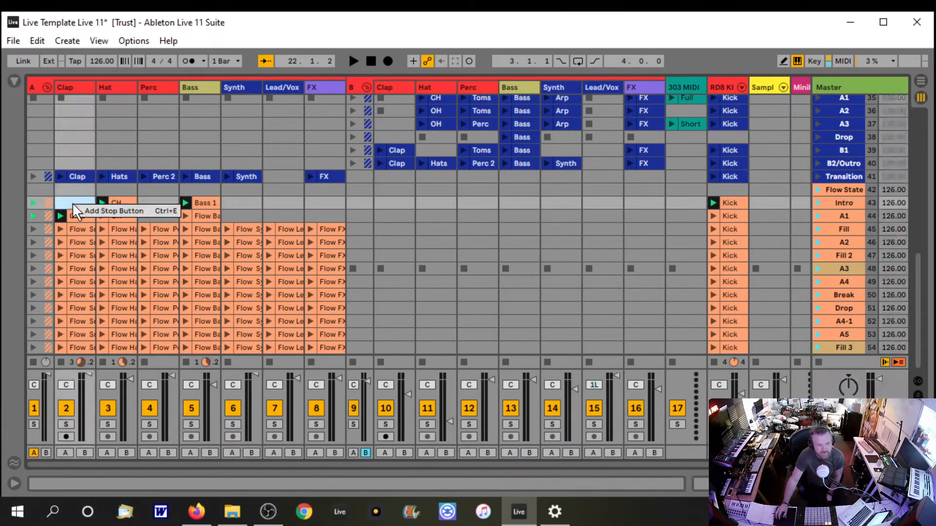
click(115, 210)
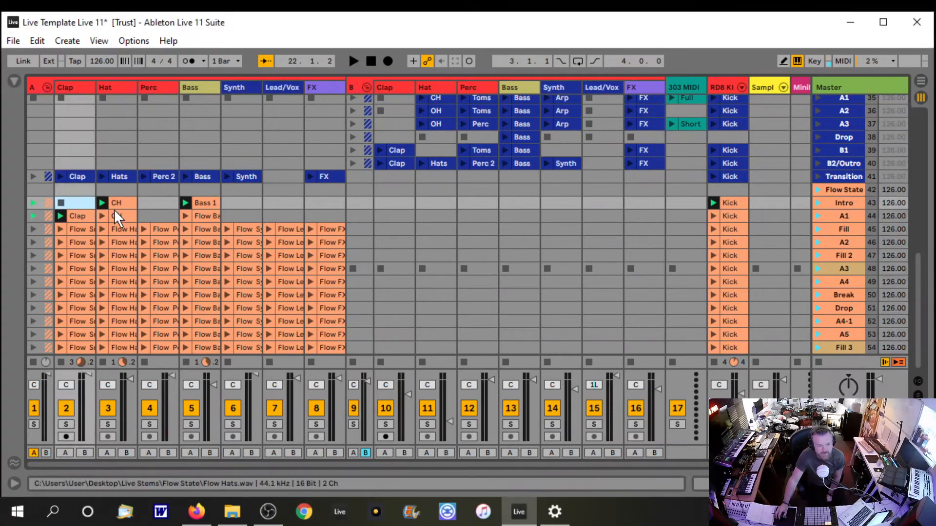
Step: Launch the Intro scene again to check the Clap stop button, and stop all clips
click(818, 203)
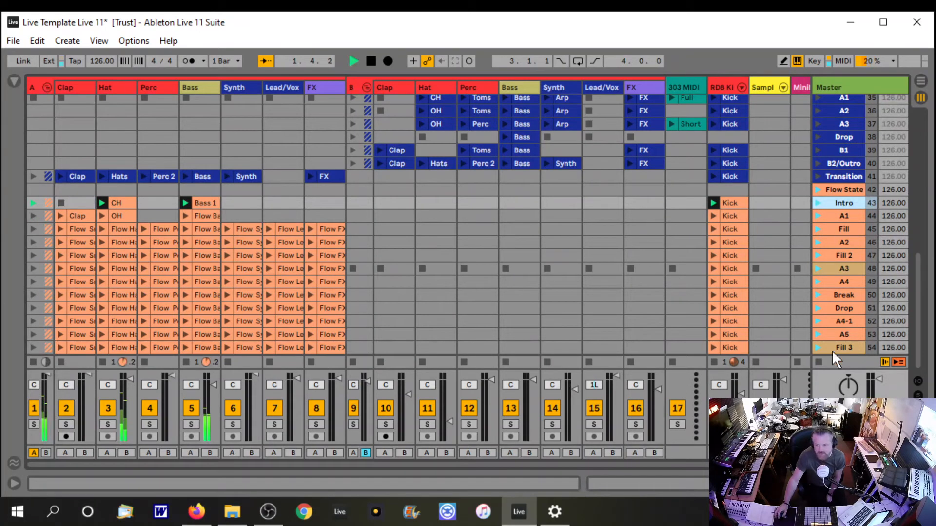
click(818, 363)
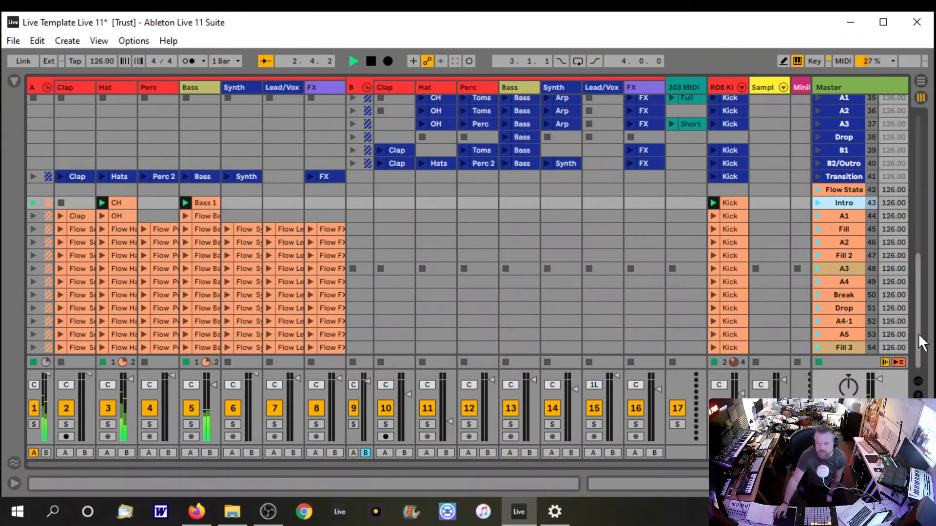
drag(919, 336, 915, 365)
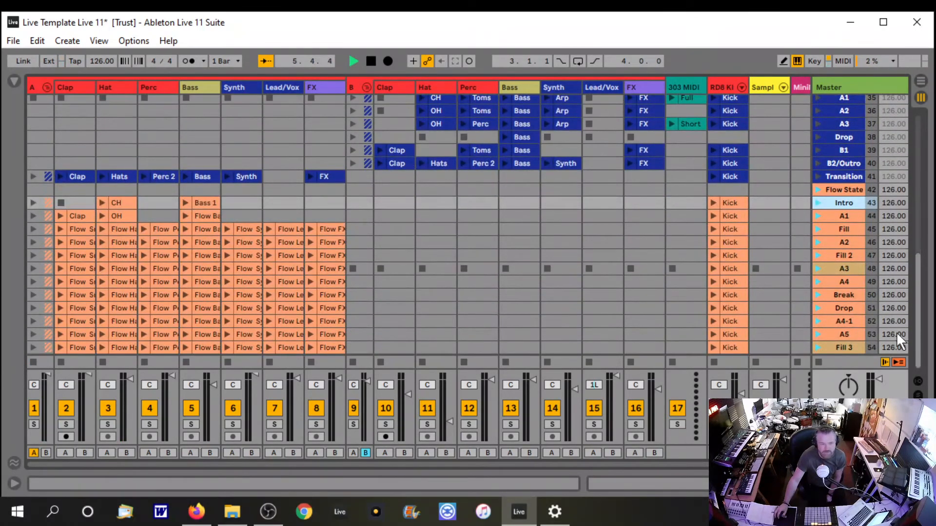
Step: Audition the build-up from the Intro scene by adding A1's OH and Clap clips, launch the A1 scene, and stop playback
click(818, 203)
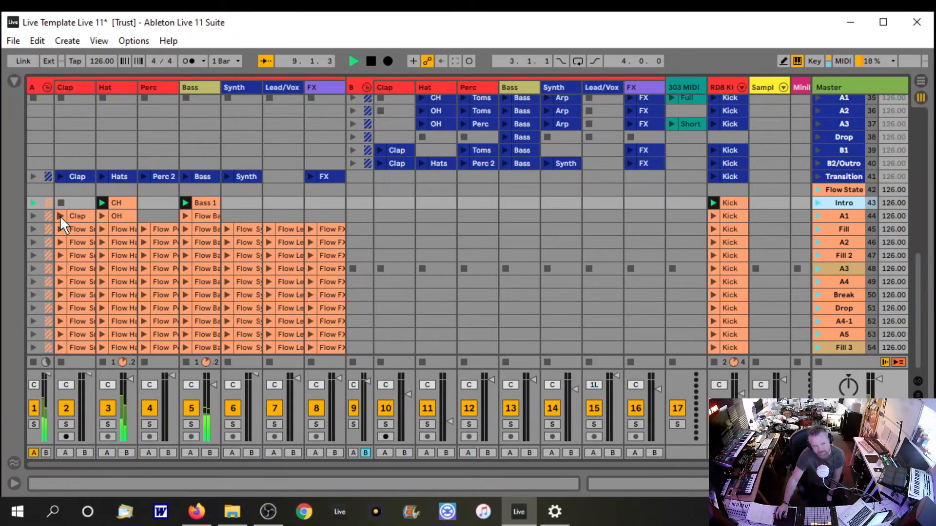
click(102, 216)
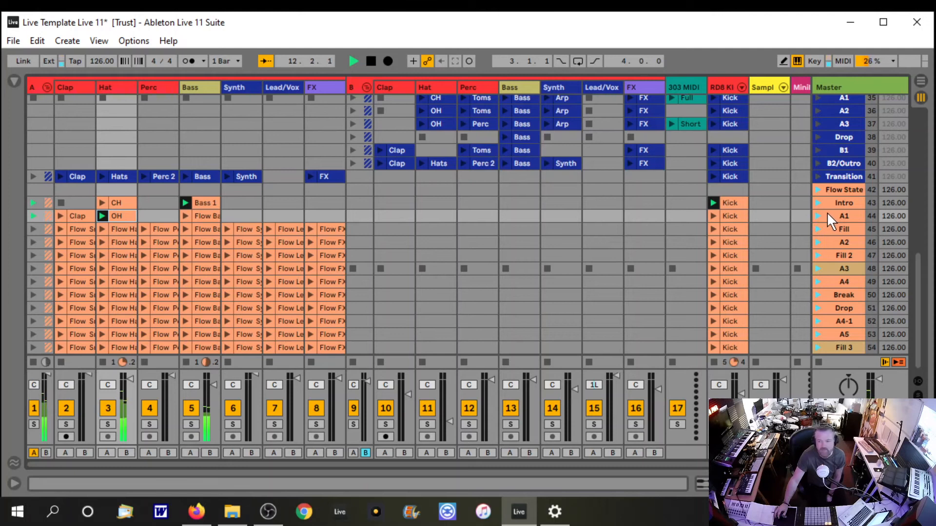
click(60, 216)
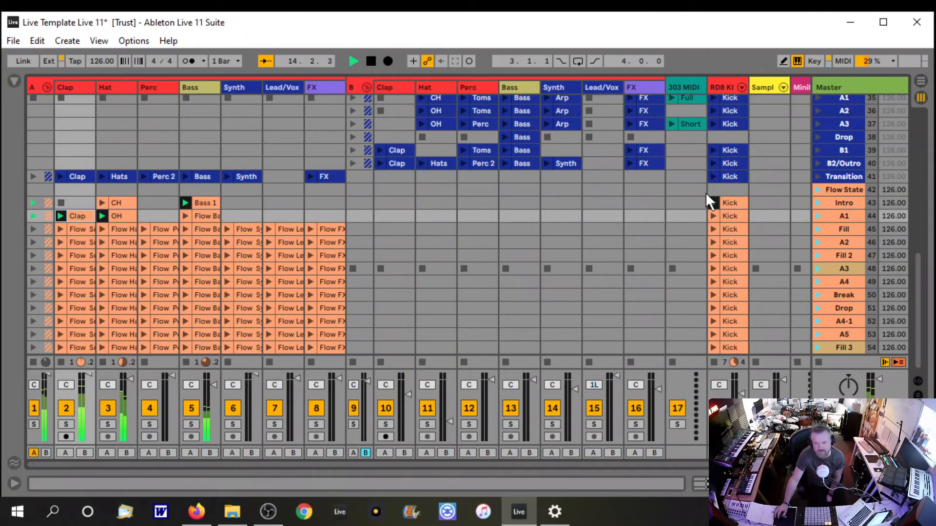
click(818, 217)
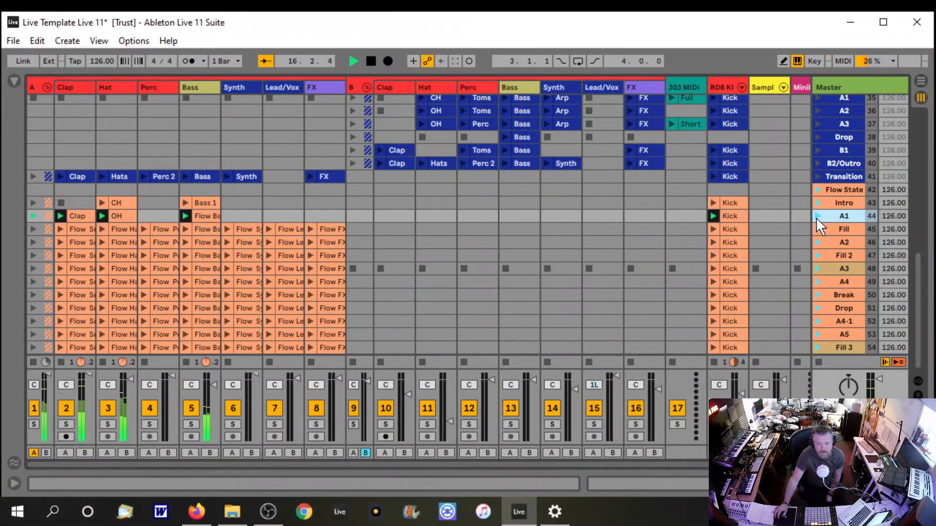
click(371, 60)
Step: Solo the Bass track to compare the Intro and A1 bass clips, raise the track's volume slightly, and turn solo off
click(203, 215)
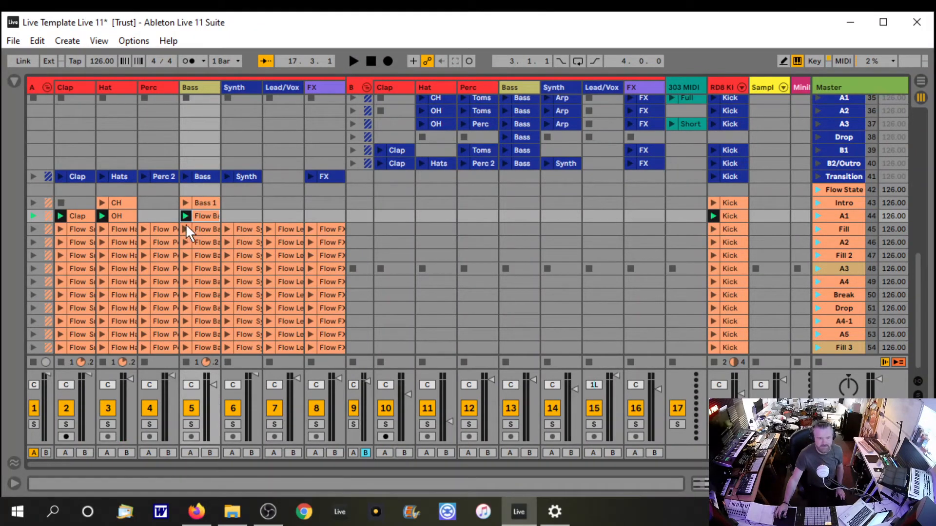
click(186, 215)
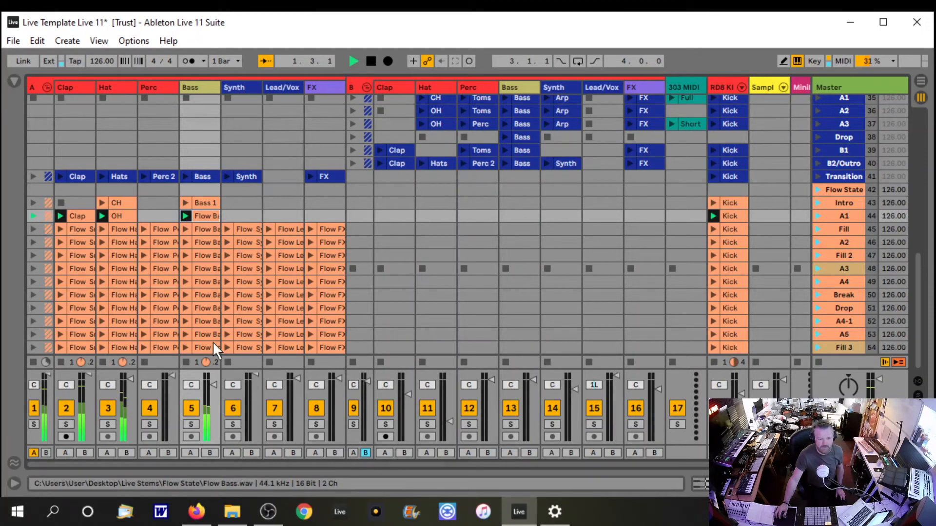
click(196, 421)
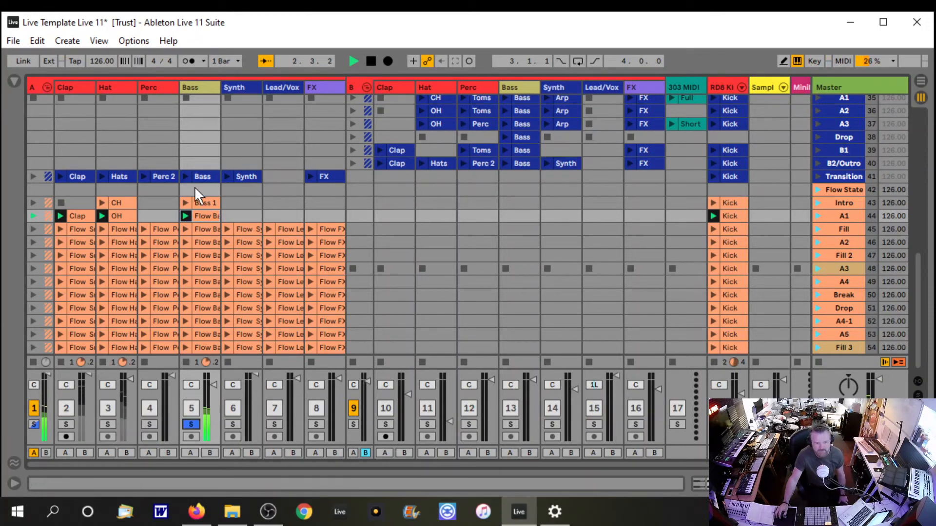
click(186, 203)
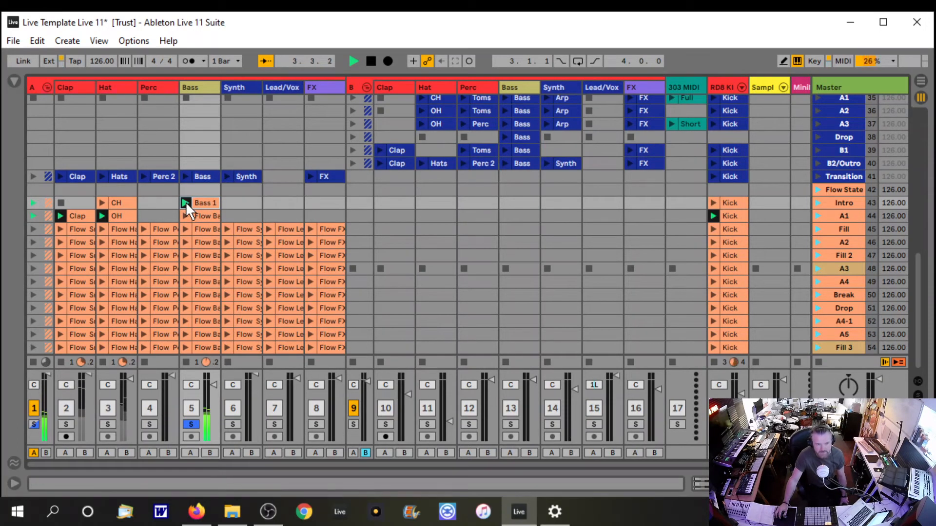
drag(217, 382, 217, 373)
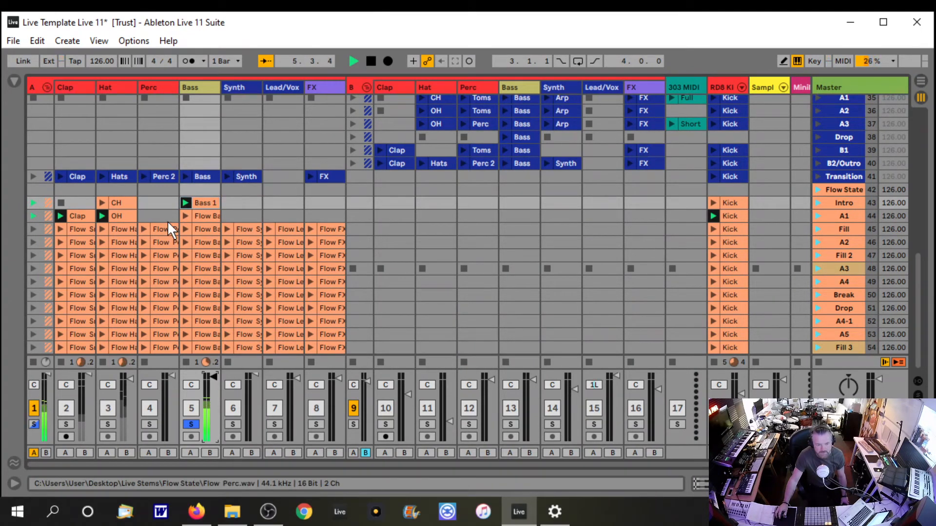
click(186, 215)
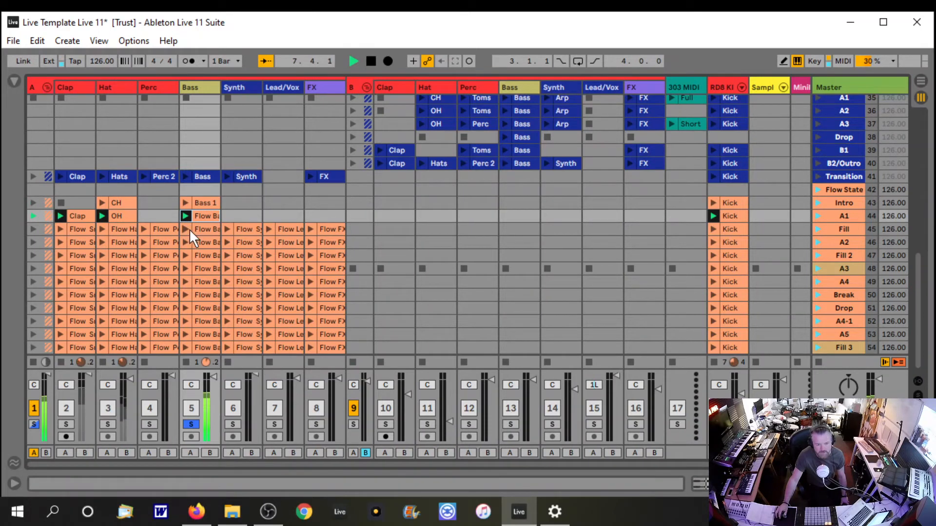
click(194, 424)
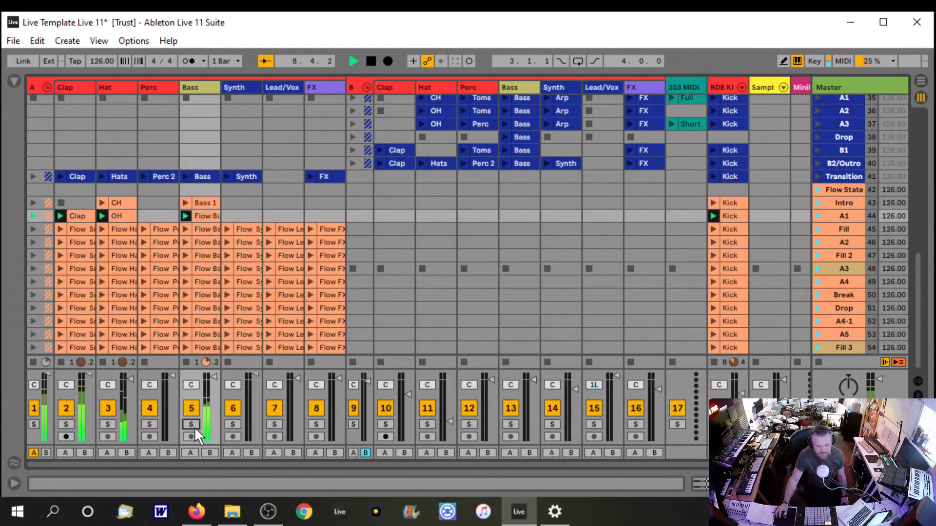
Step: Stop playback and rename the A1 scene's Flow Bass clip Bass 2
key(space)
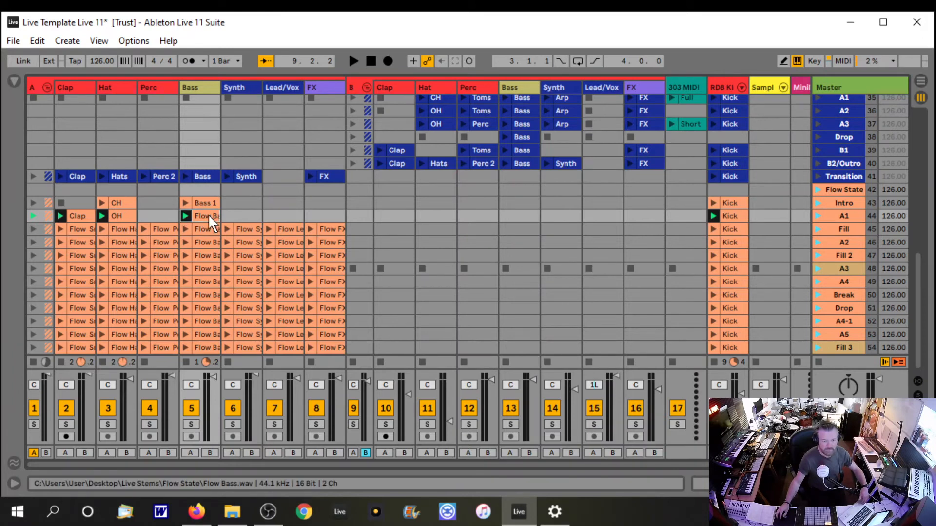
key(ctrl+r)
text(Bass 2)
key(Return)
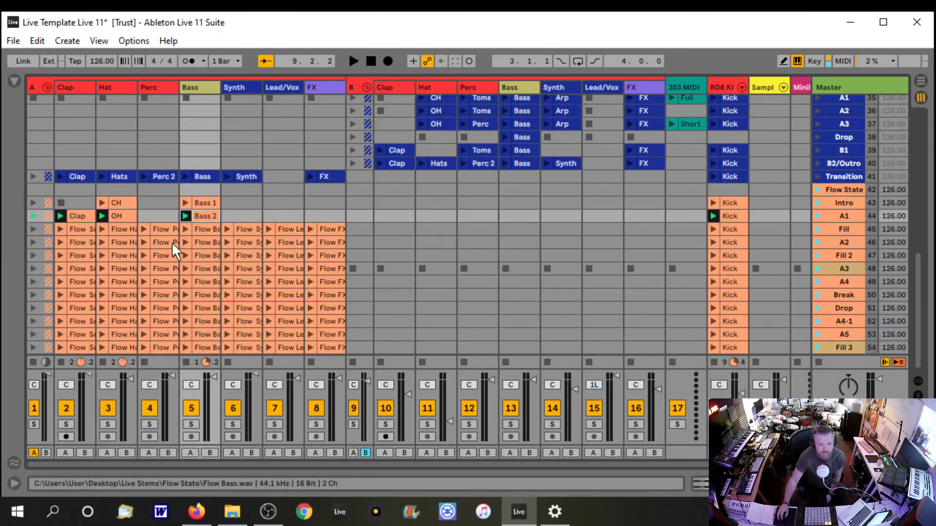
click(373, 62)
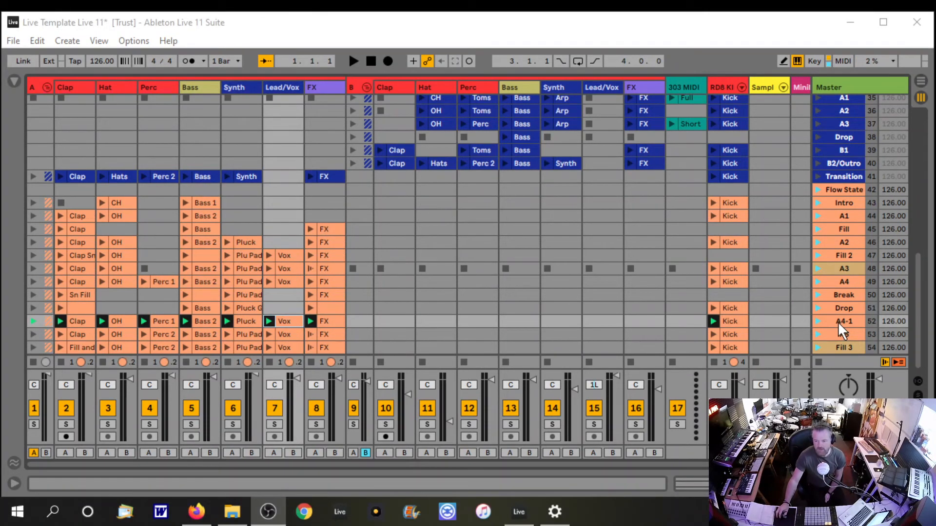
Step: Delete the Kick clip from the Flow State Fill 3 scene
click(729, 349)
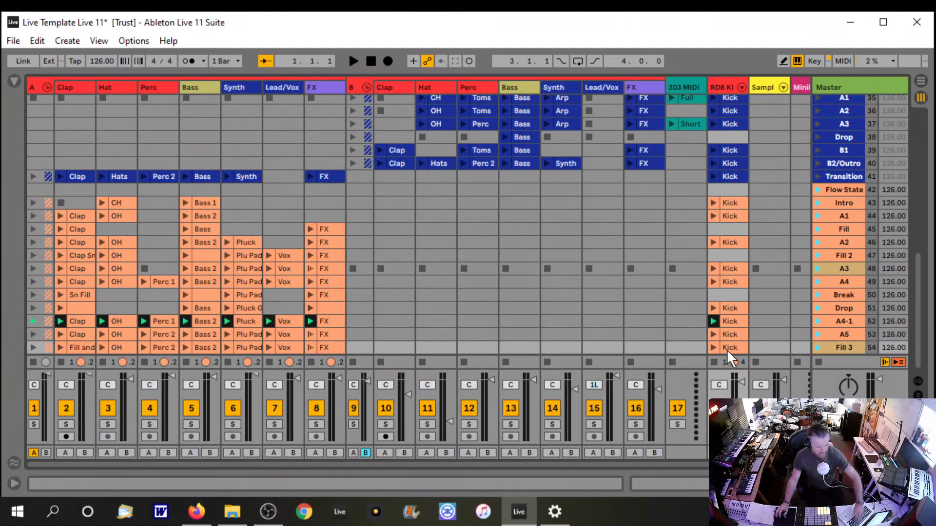
key(Delete)
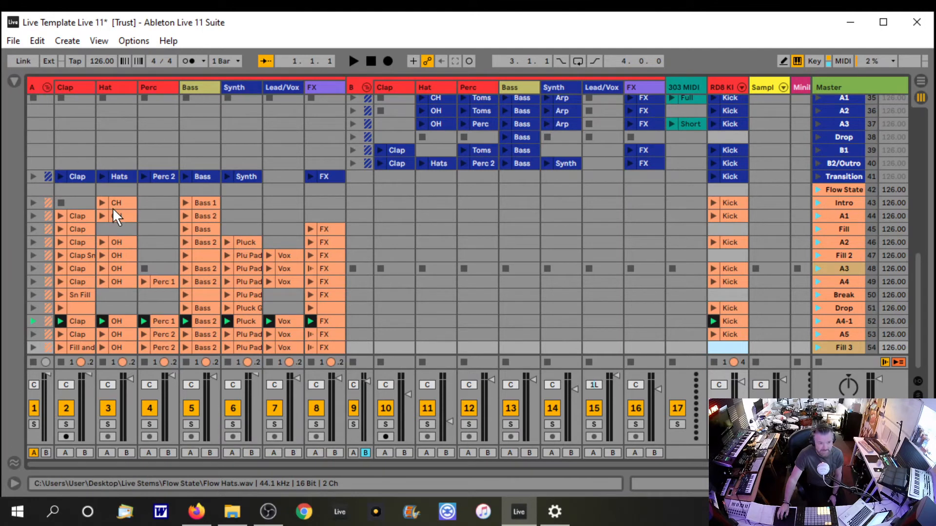
Step: Solo the Hat track, compare the OH clips of A4, A2 and A5 with the Intro's CH clip, and turn solo off
click(108, 424)
click(102, 282)
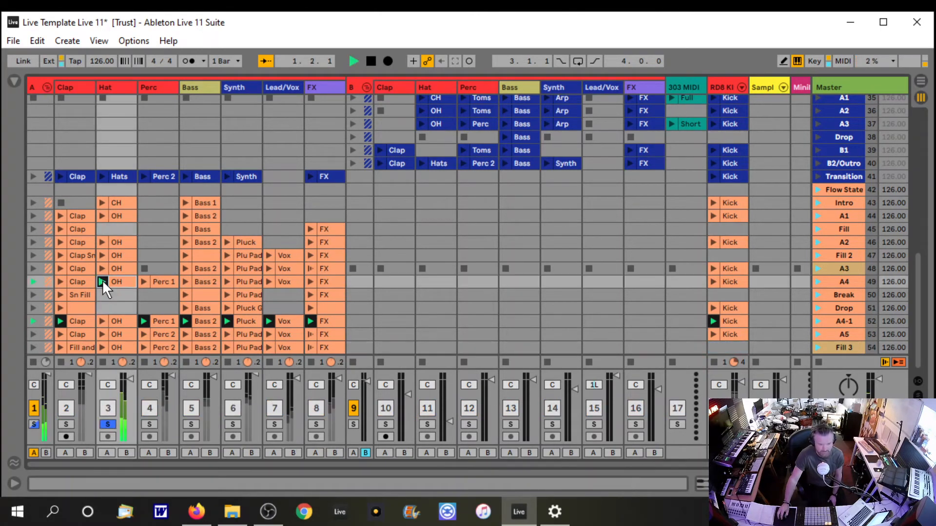
click(102, 243)
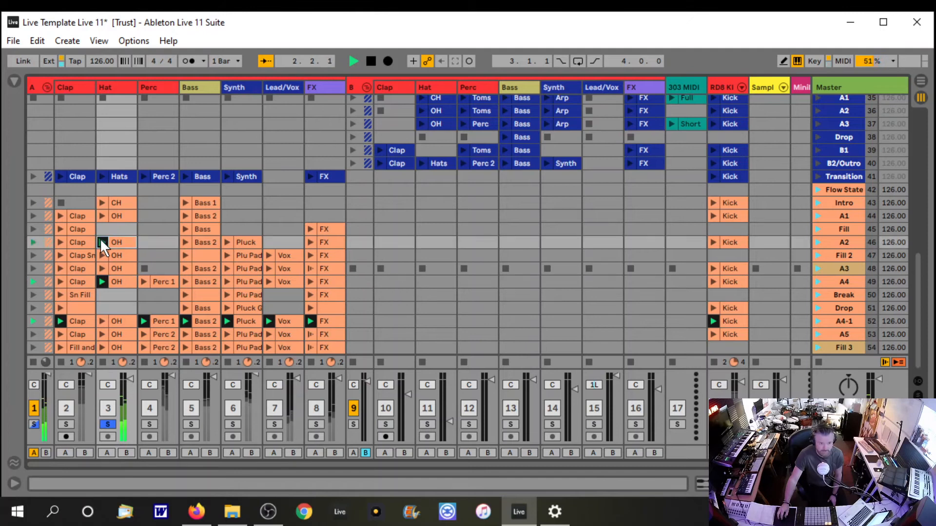
click(102, 335)
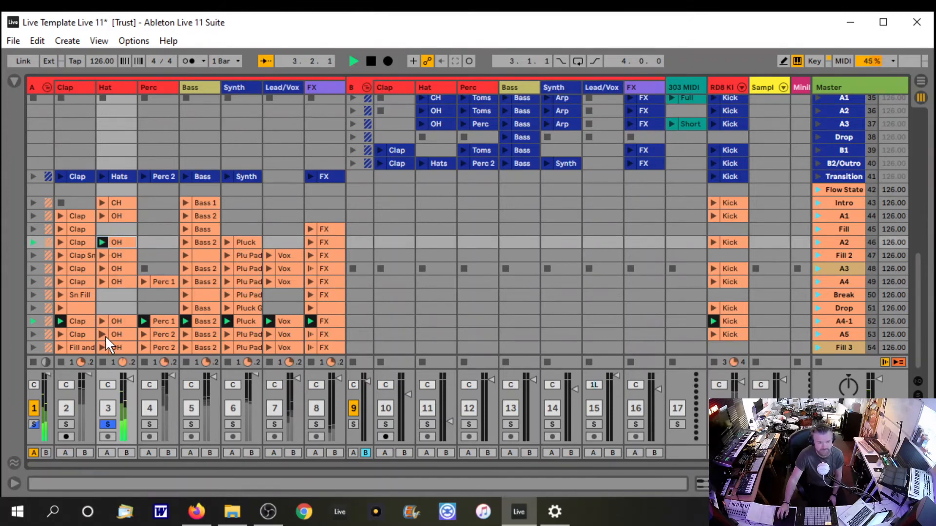
click(102, 202)
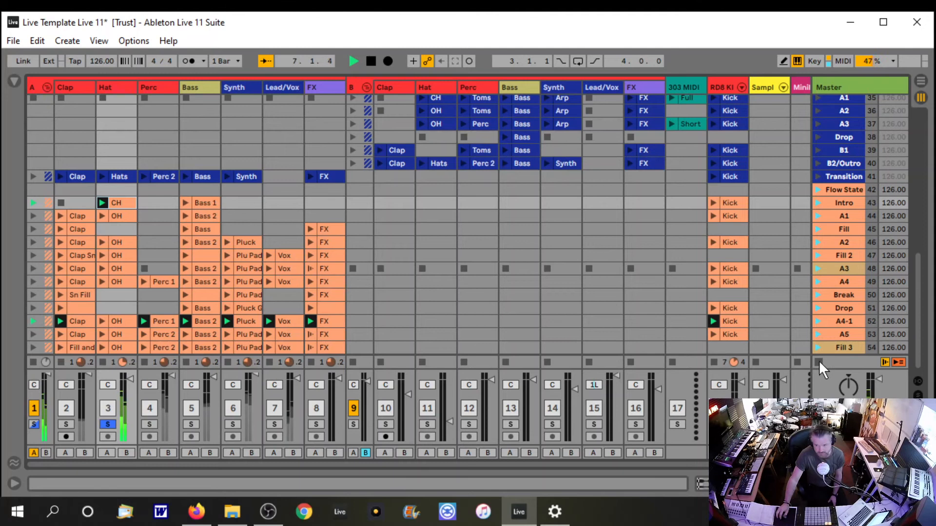
click(108, 425)
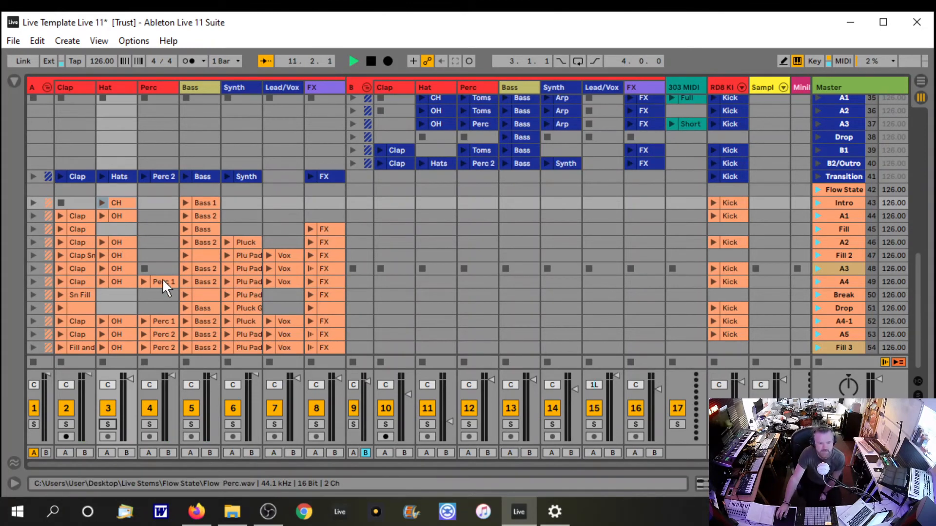
Step: Audition the A4 scene's Perc 1 clip against A5's Perc 2 clip and stop the Perc track
click(144, 282)
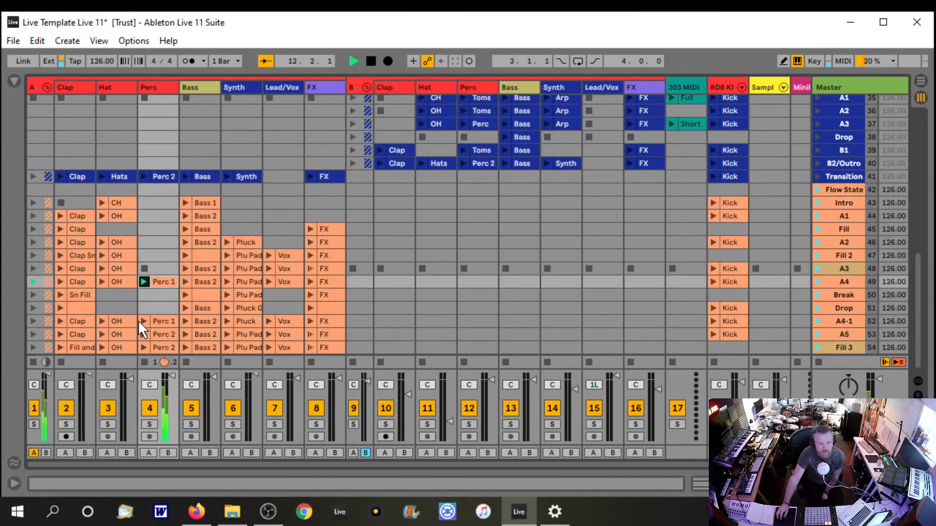
click(144, 334)
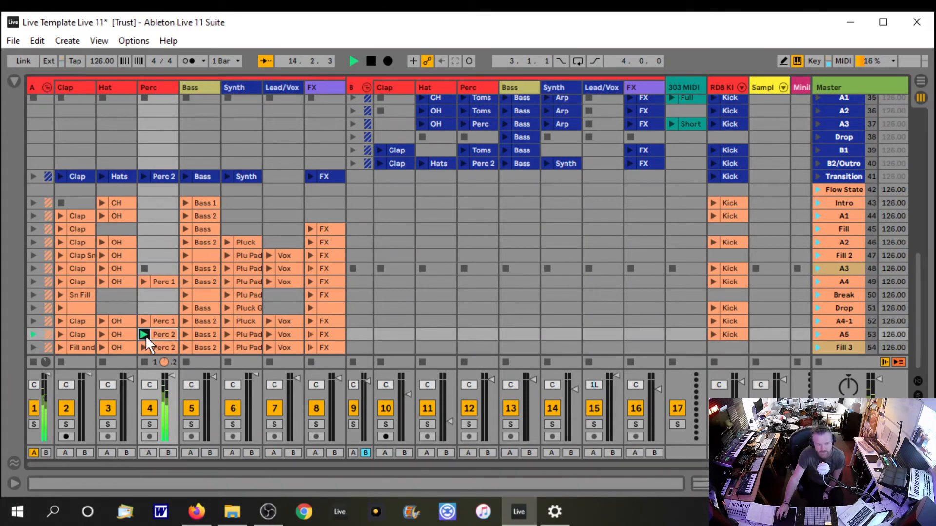
click(146, 266)
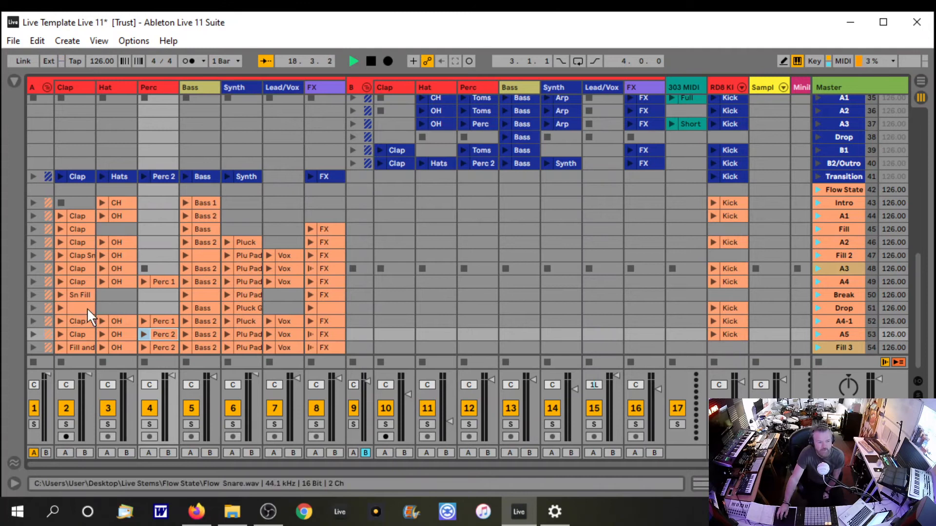
Step: Audition the unnamed Bass clips in Fill 2 and Break and the Drop's unnamed Clap clip, and stop all clips
click(184, 256)
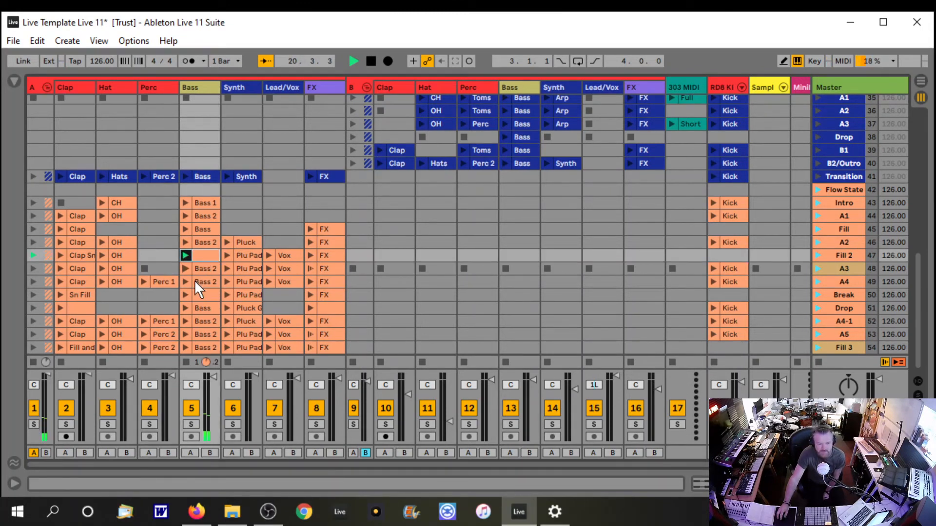
click(186, 294)
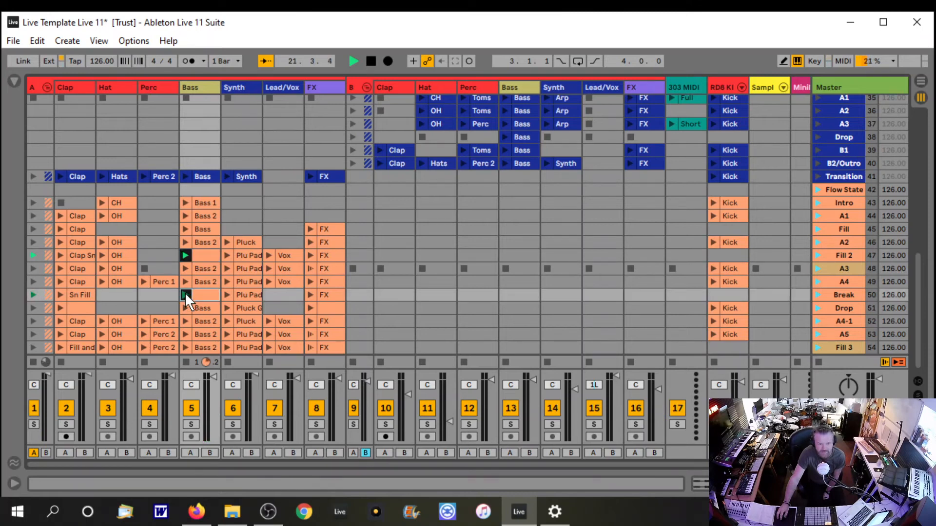
click(63, 308)
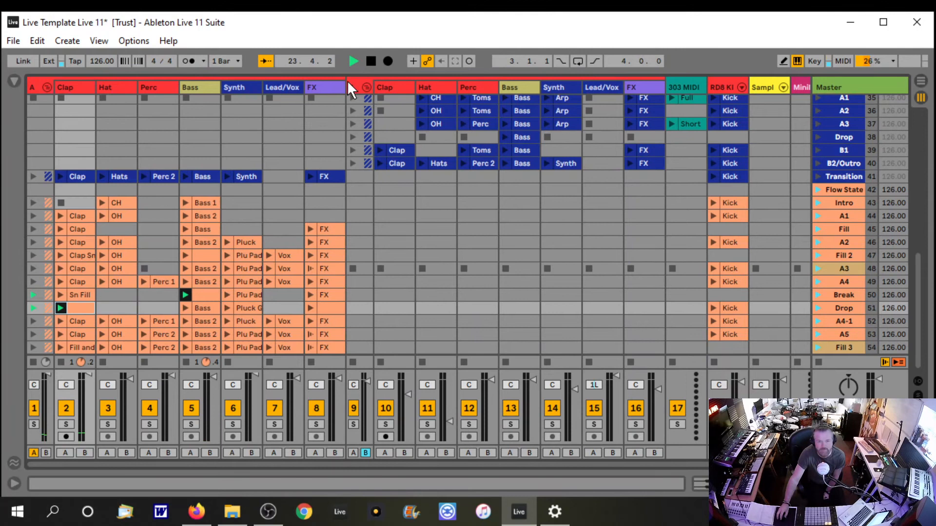
click(371, 61)
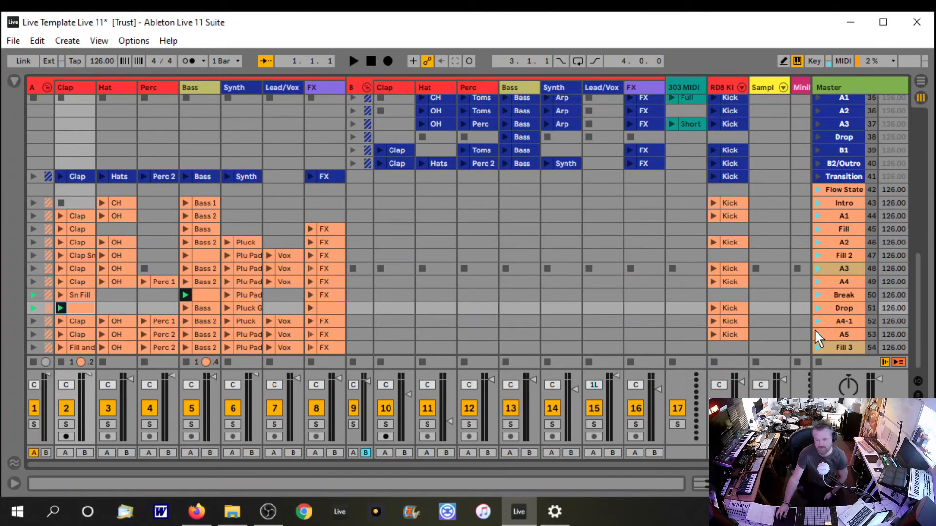
click(819, 362)
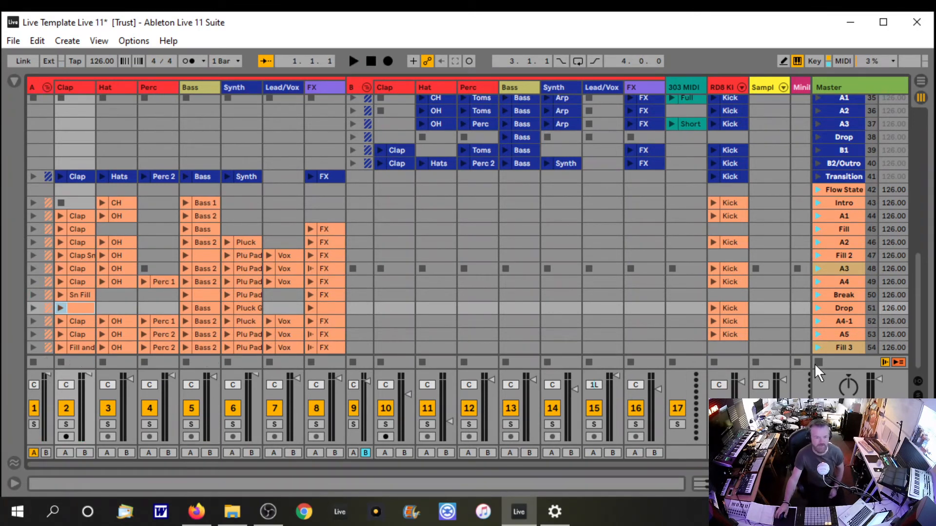
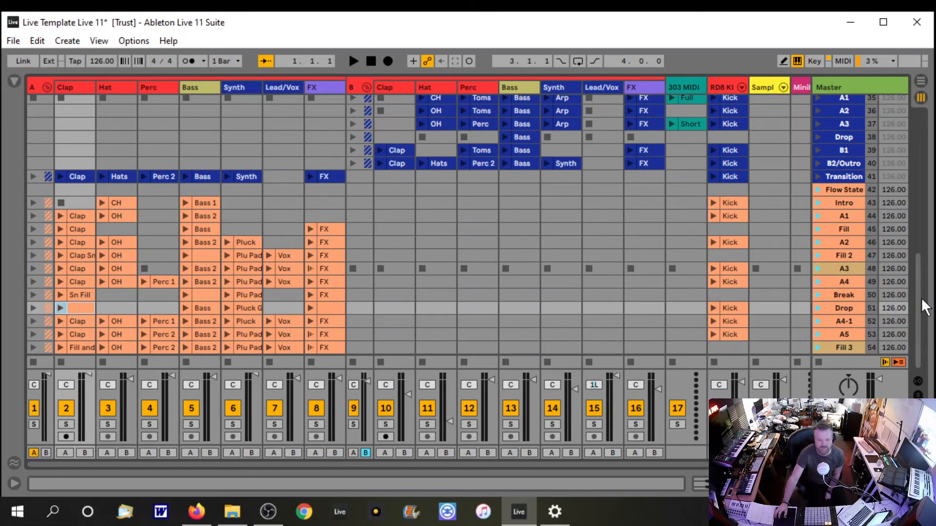
Step: Raise the RD8 kick track's volume to 1.0 dB while auditioning the A5, Fill 3 and A4-1 scenes, and stop playback
click(818, 335)
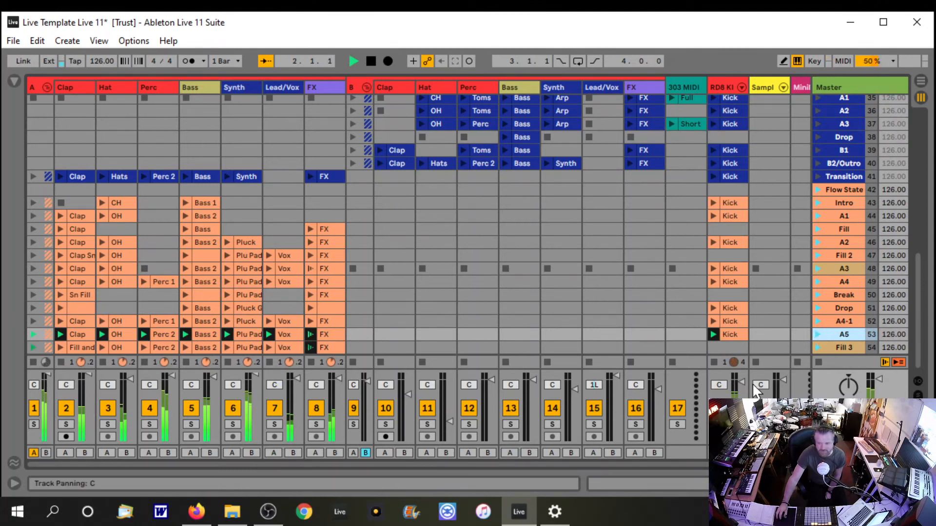
drag(741, 381, 742, 379)
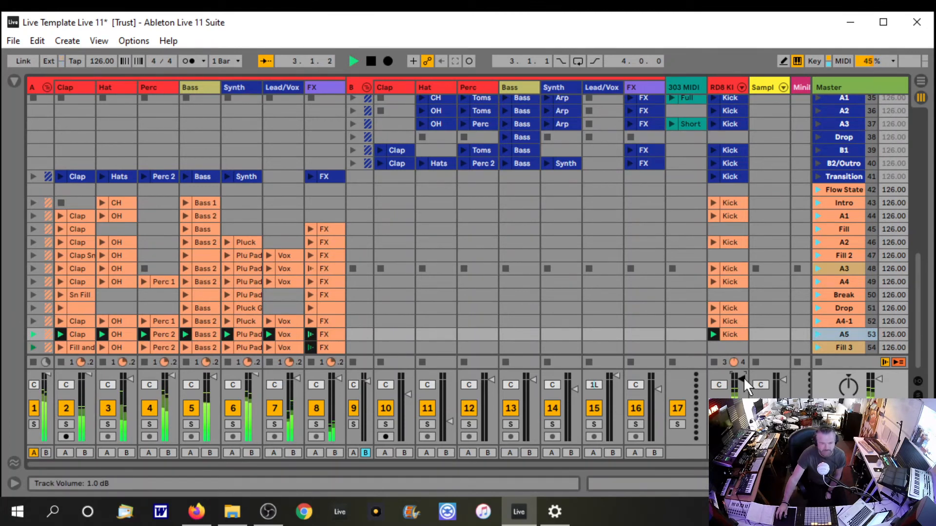
click(818, 346)
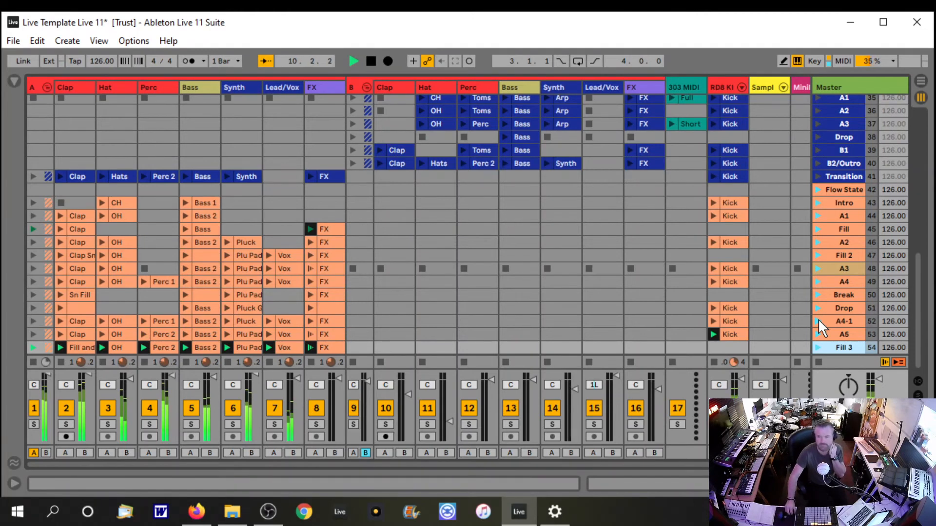
click(817, 321)
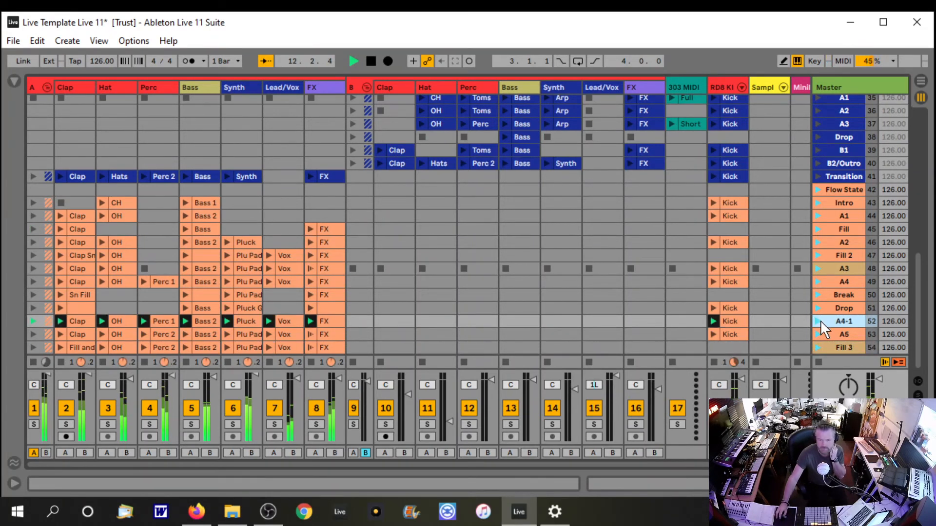
click(371, 61)
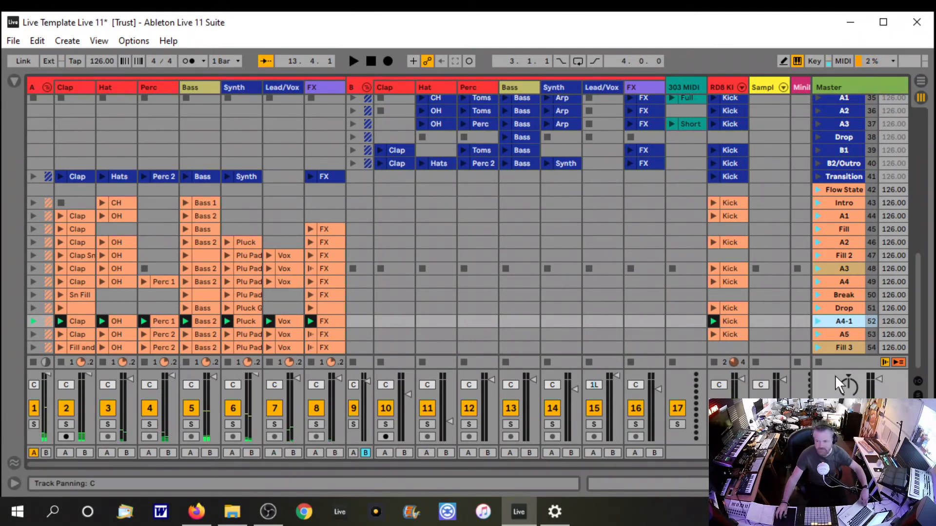
Step: Copy the A4-1 scene to directly below Fill 3, using an added empty scene as a placeholder, and delete that placeholder
click(844, 347)
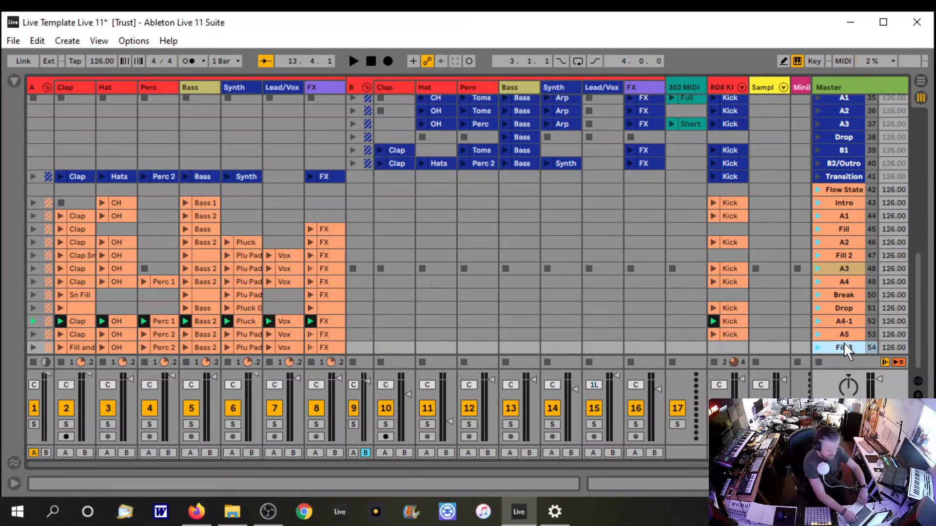
key(ctrl+d)
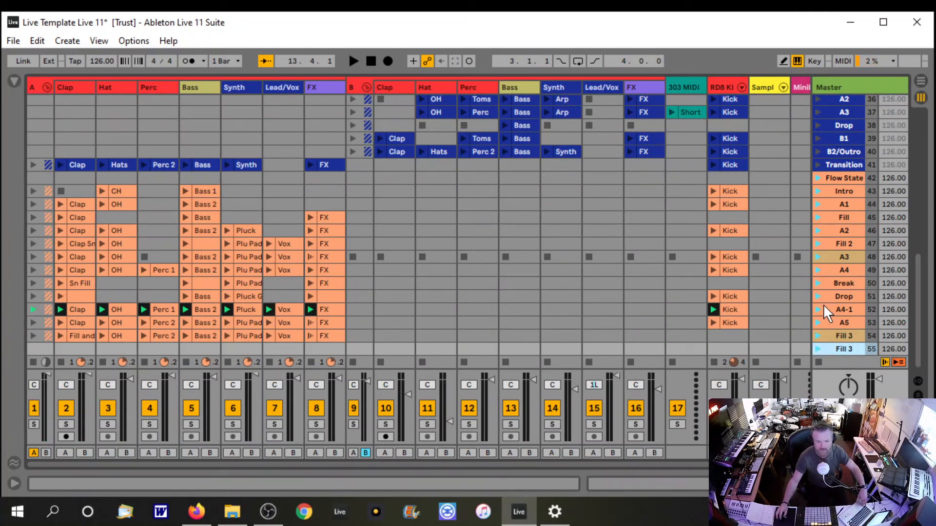
click(835, 309)
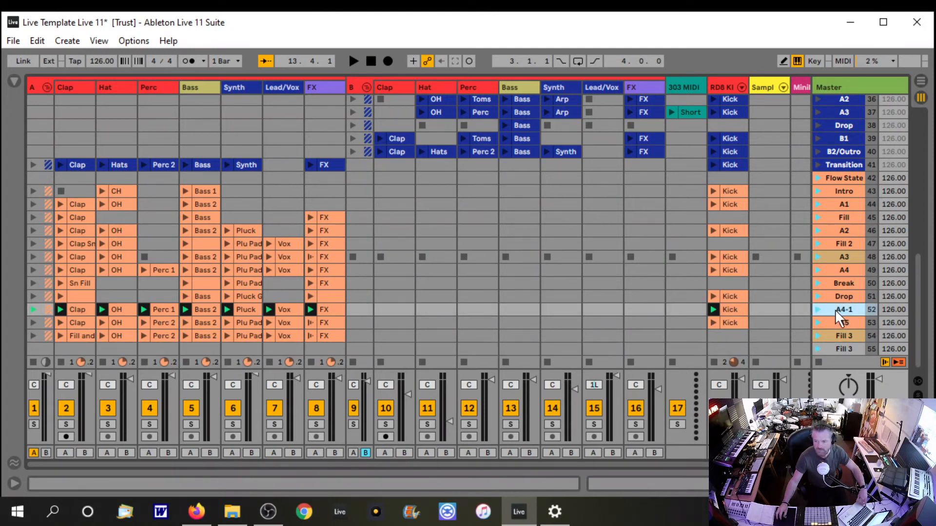
drag(835, 309, 833, 343)
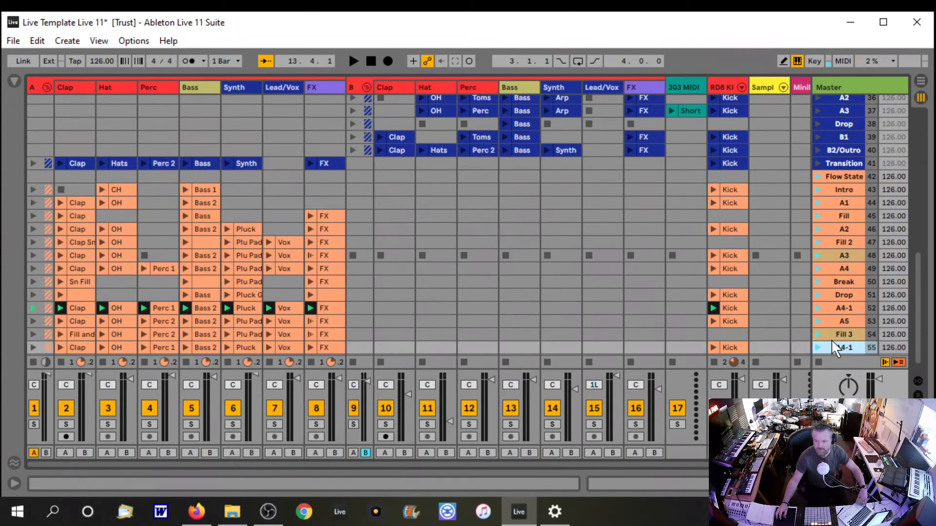
scroll(819, 340, up, 5)
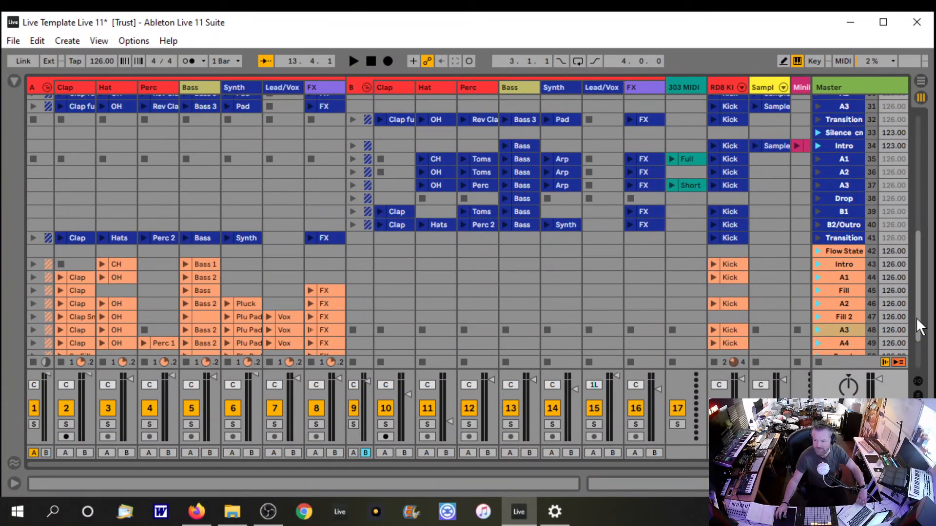
scroll(914, 336, down, 5)
click(845, 347)
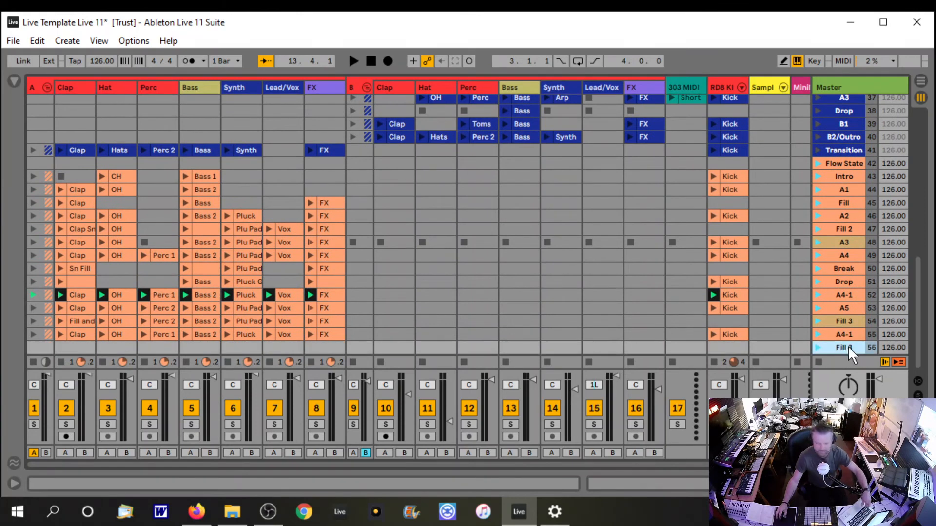
key(Delete)
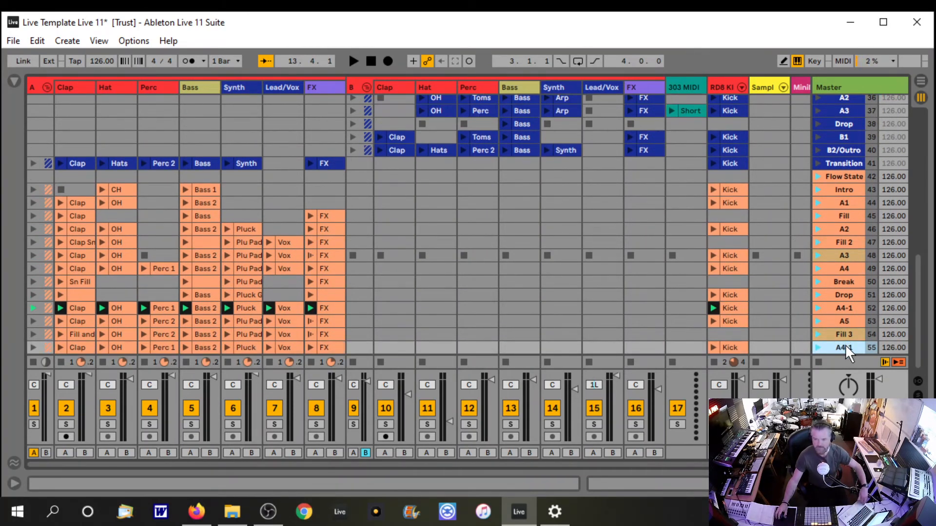
Step: Rename the copied A4-1 scene below Fill 3 as Outro
key(ctrl+r)
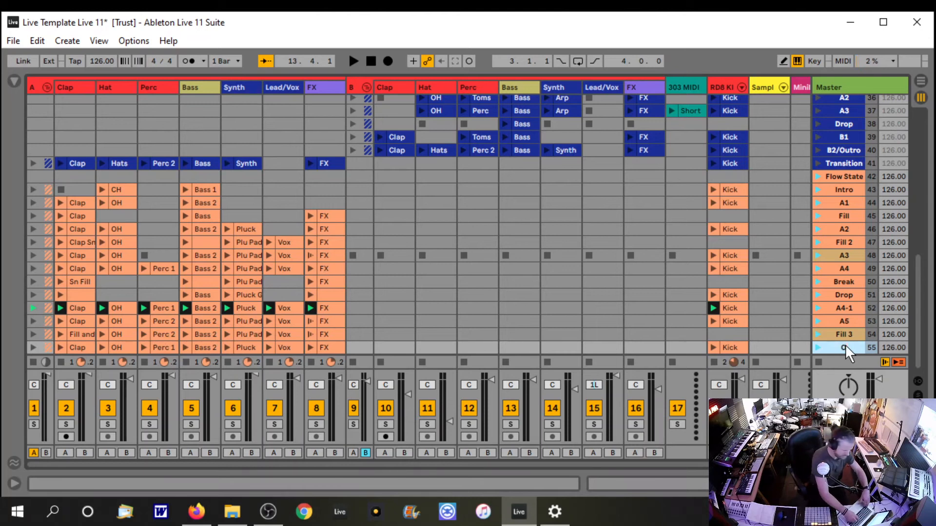
text(Outro)
key(Return)
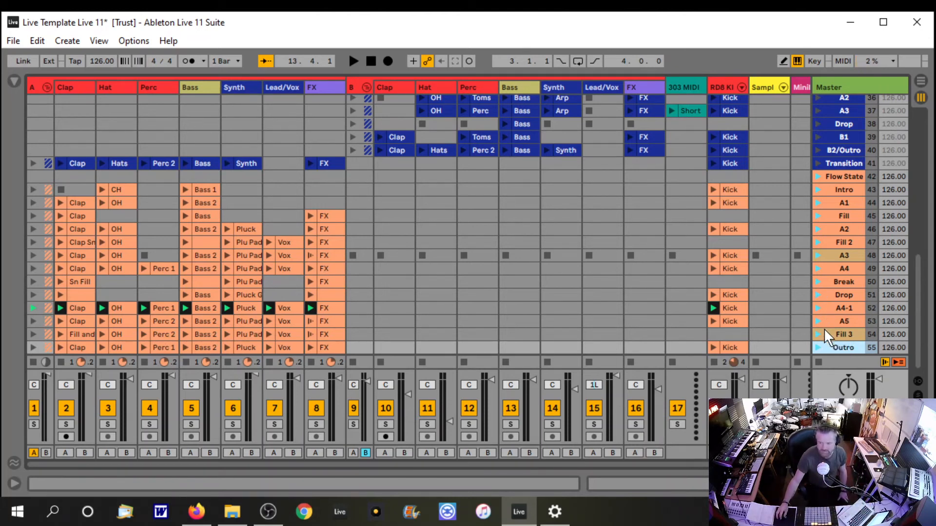
Step: Audition the Outro scene while stopping the Lead/Vox and Synth tracks and switching to Fill 3's Perc 2 clip, and stop playback
click(818, 347)
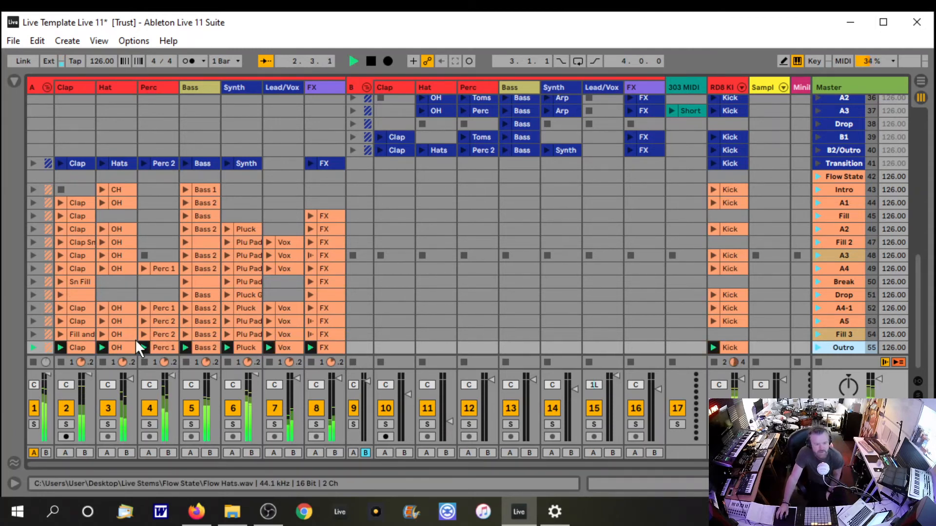
click(268, 362)
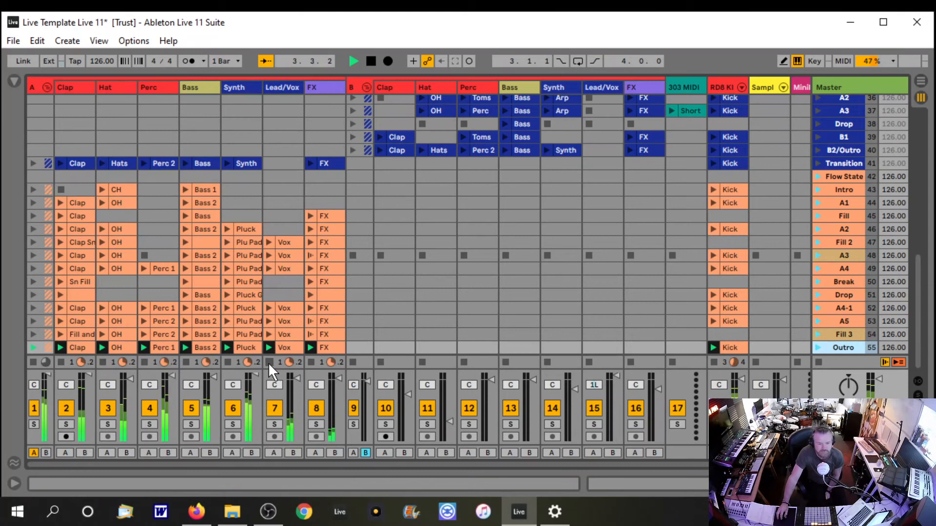
click(228, 360)
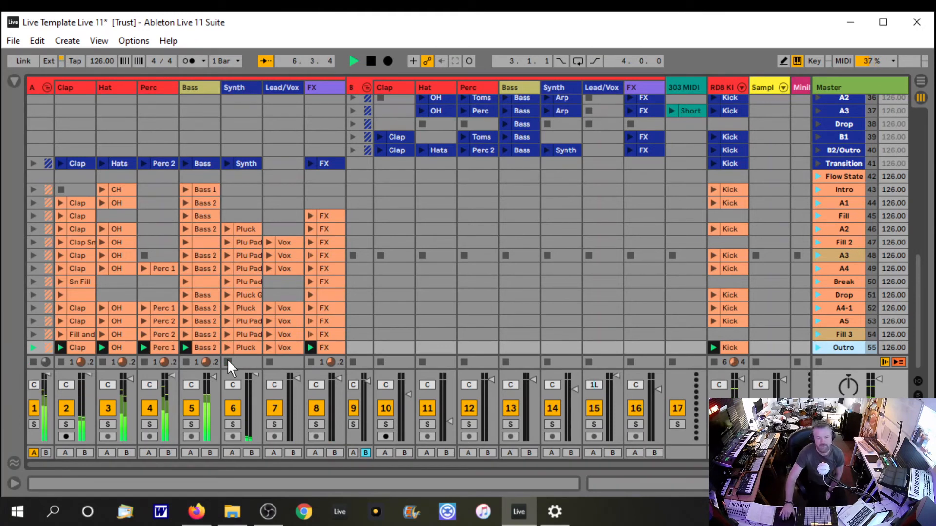
click(143, 336)
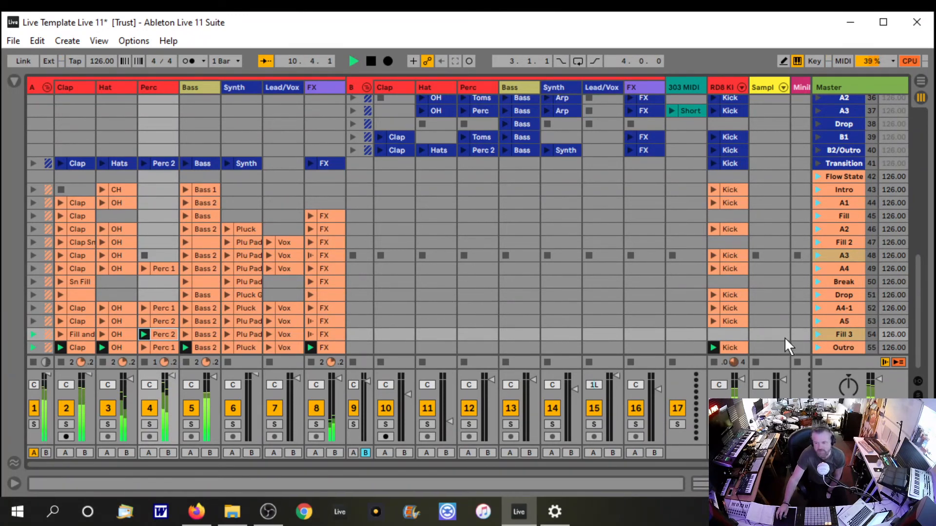
click(368, 63)
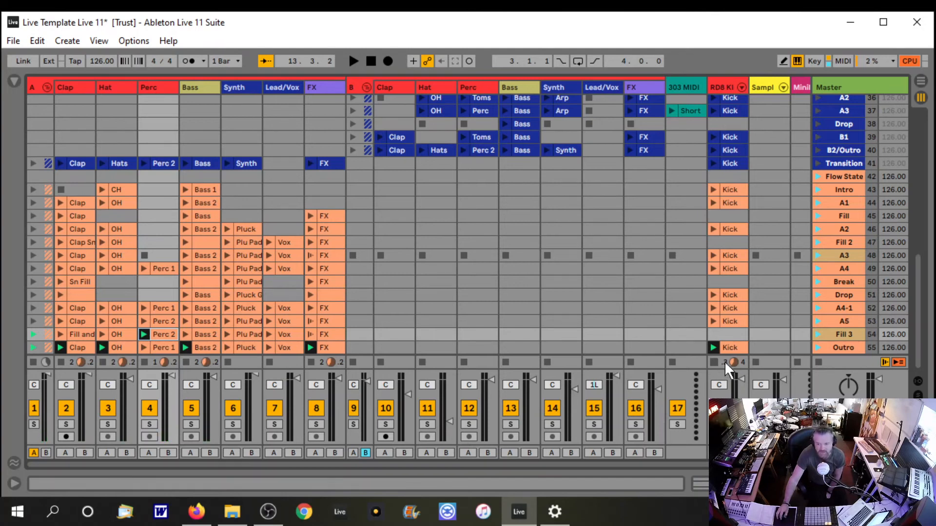
Step: Audition the Outro scene, stop group A's Bass, Lead/Vox and Synth tracks, and bring in group B's Bass clip from the blue Intro scene
click(818, 347)
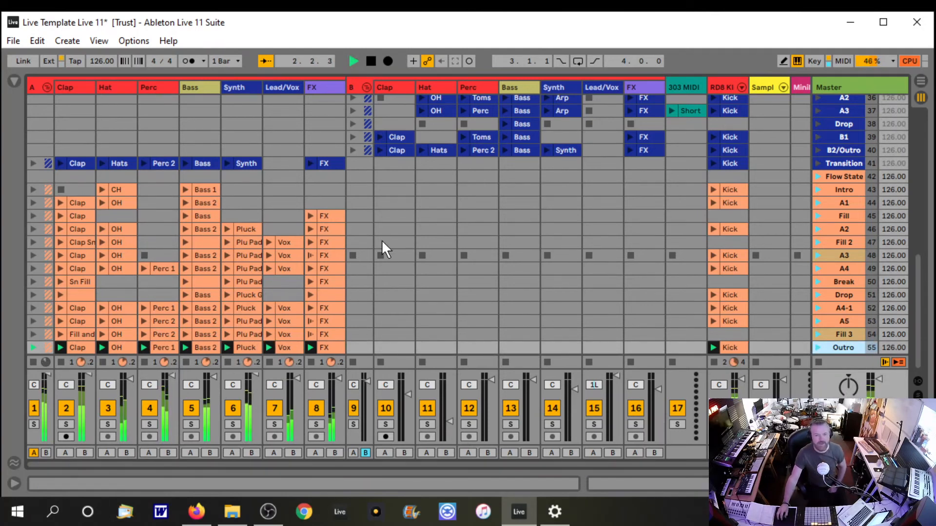
click(186, 362)
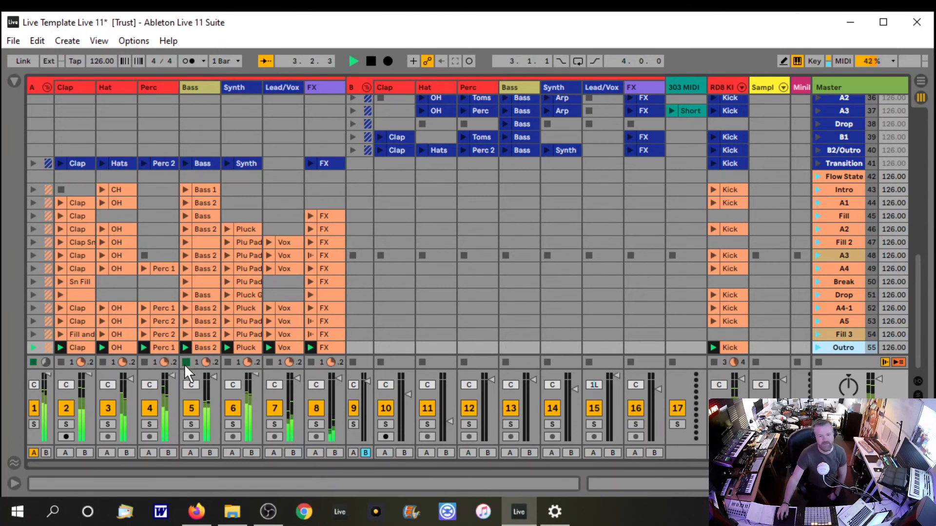
click(269, 361)
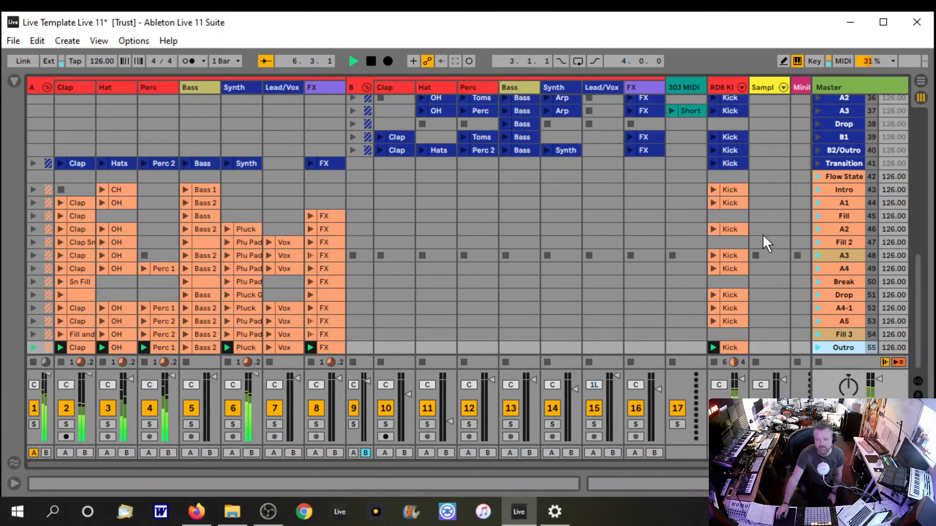
scroll(770, 247, up, 1)
scroll(758, 200, up, 3)
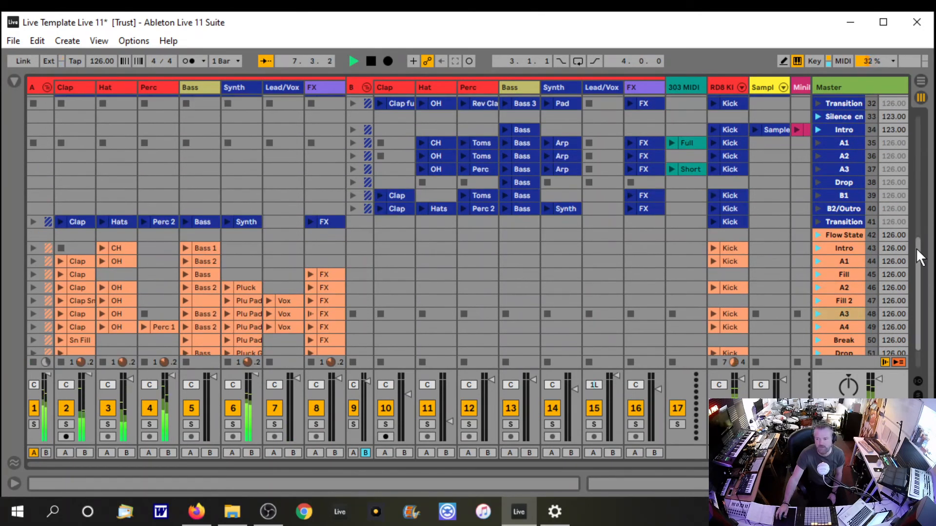
scroll(920, 253, up, 8)
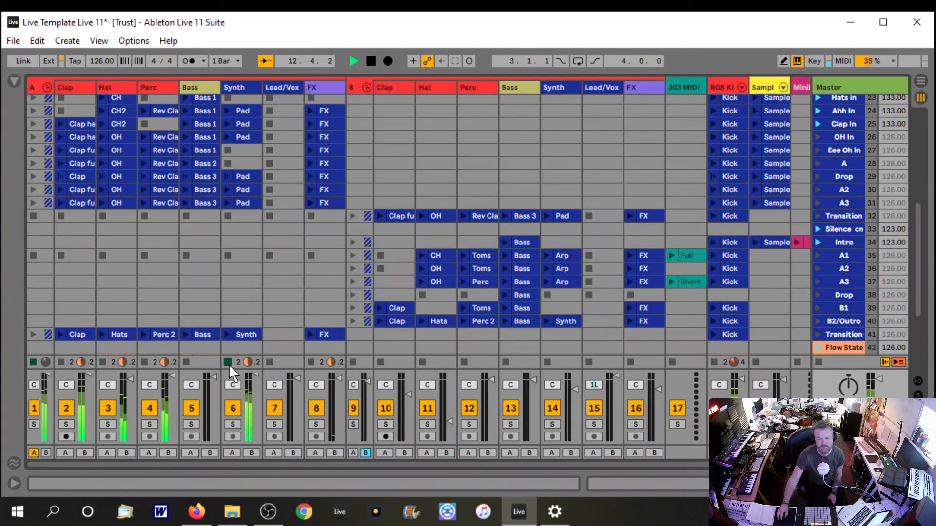
click(503, 242)
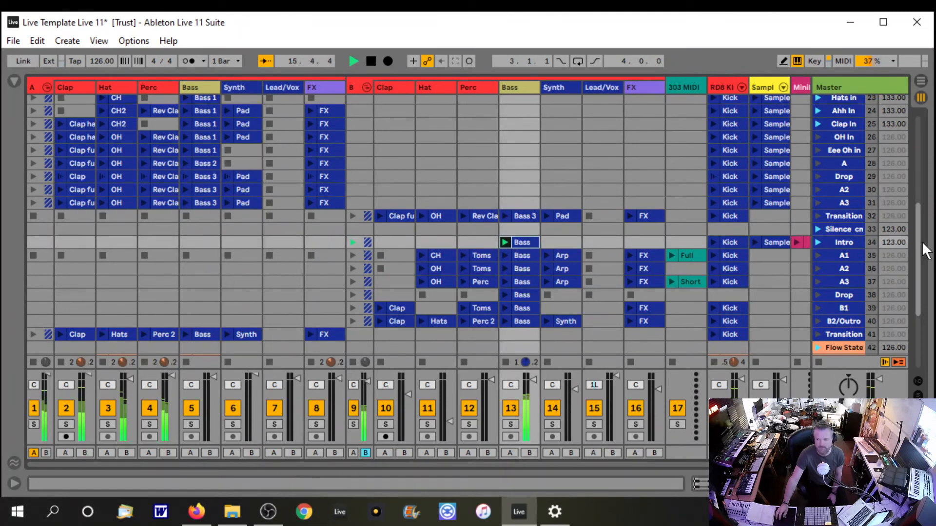
Step: Blend in the blue A1 scene's Arp clip while stopping group A's Perc and Clap, launch the whole blue A1 scene, and stop playback
scroll(917, 248, down, 5)
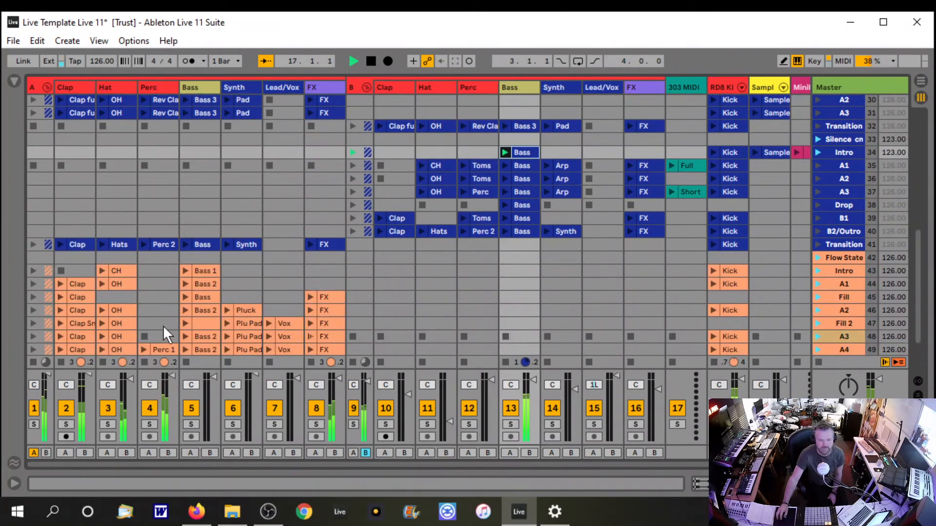
click(547, 166)
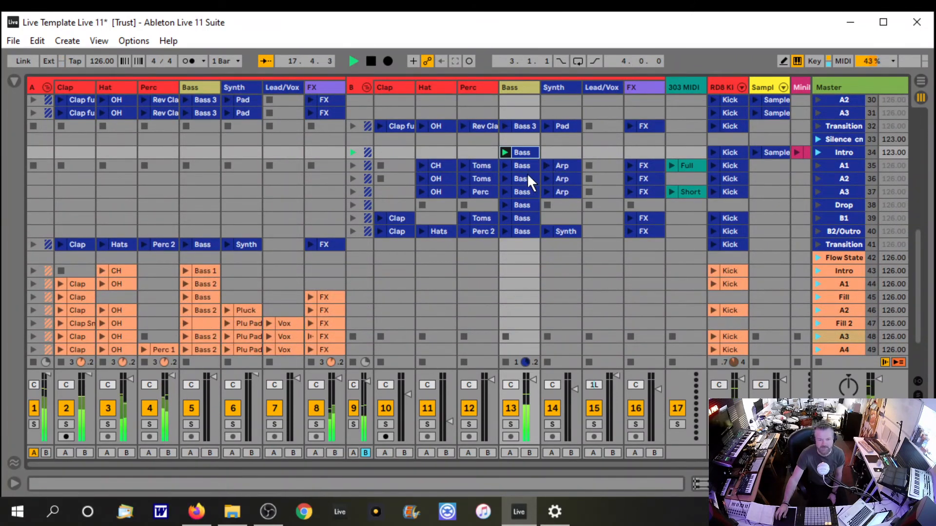
click(144, 363)
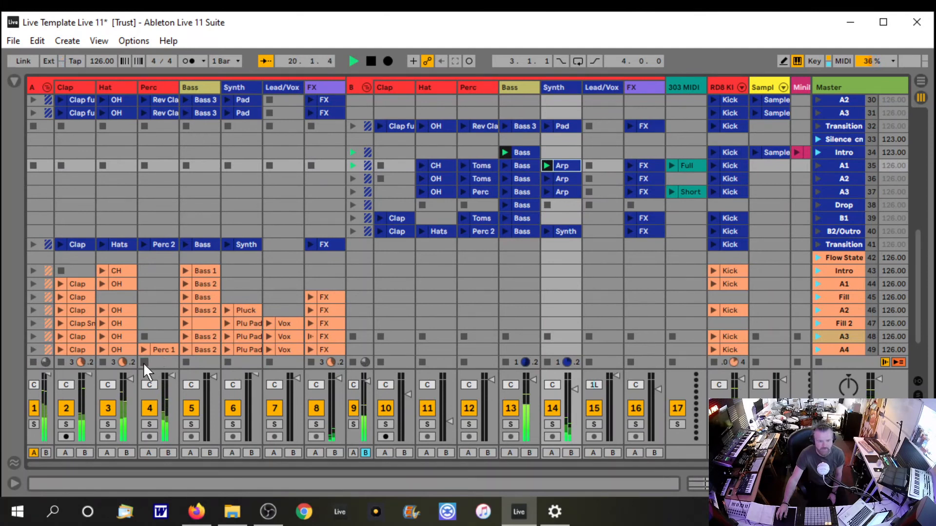
click(61, 362)
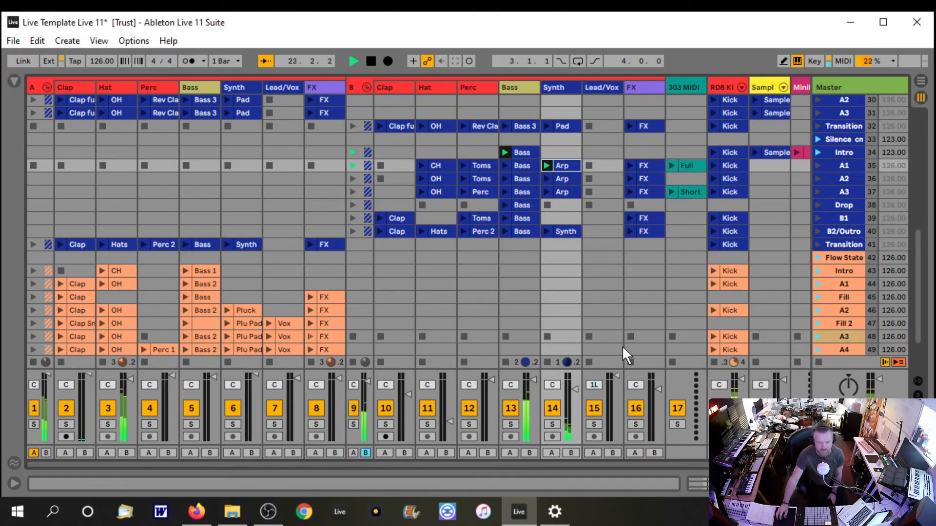
click(817, 165)
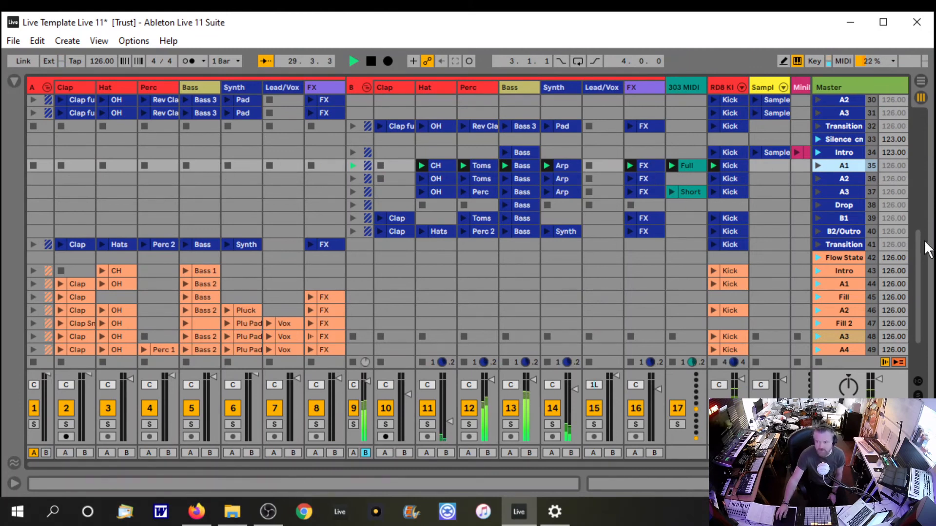
scroll(916, 300, down, 3)
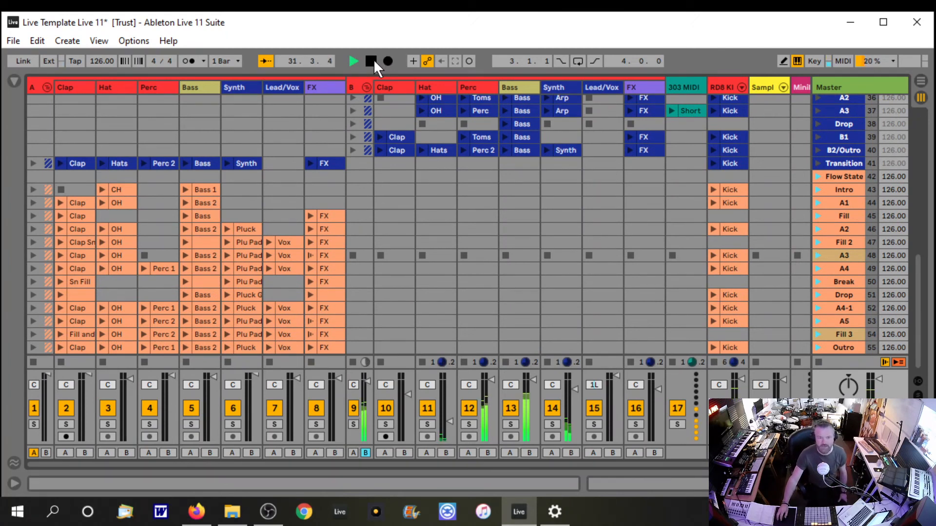
Step: Remove the stop buttons from the group B and 303 MIDI slots in the A3 scene
drag(353, 241, 355, 260)
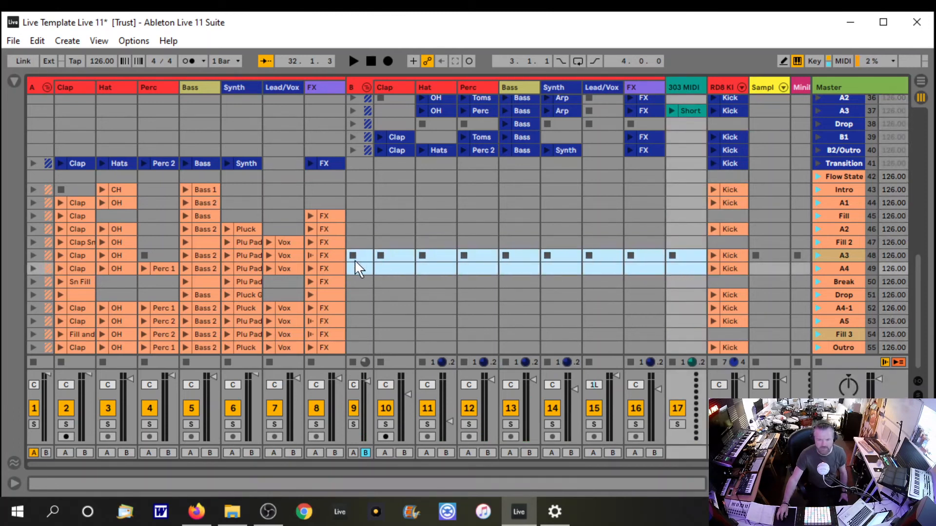
right_click(367, 257)
click(396, 262)
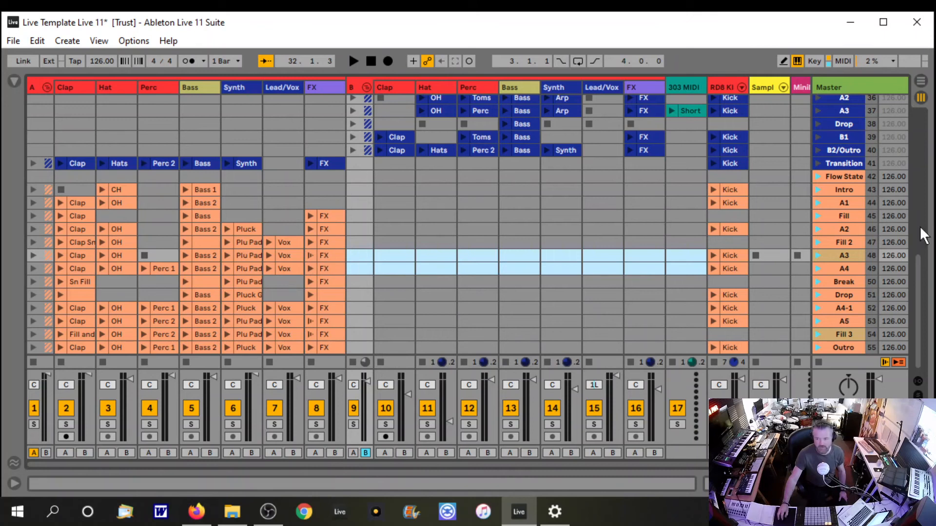
Step: Duplicate the Outro scene and rename the copy Transition
drag(921, 319, 915, 347)
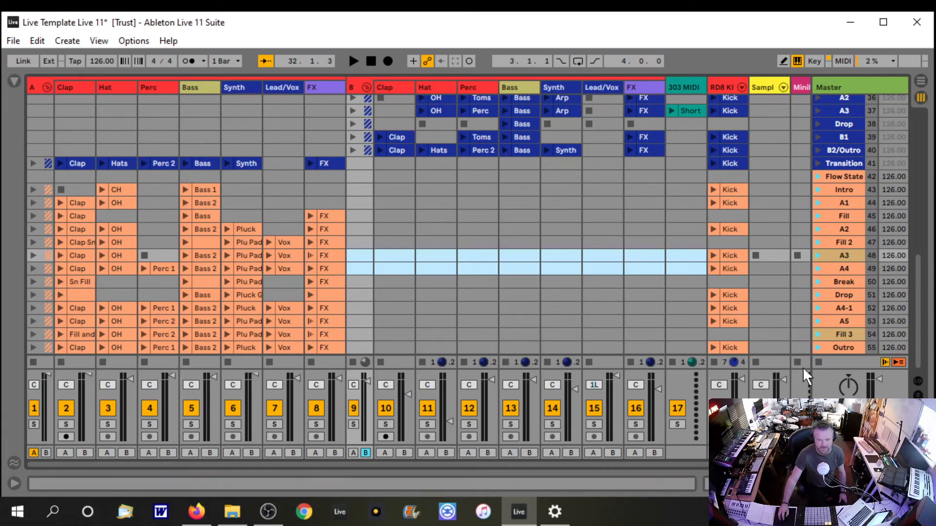
click(839, 346)
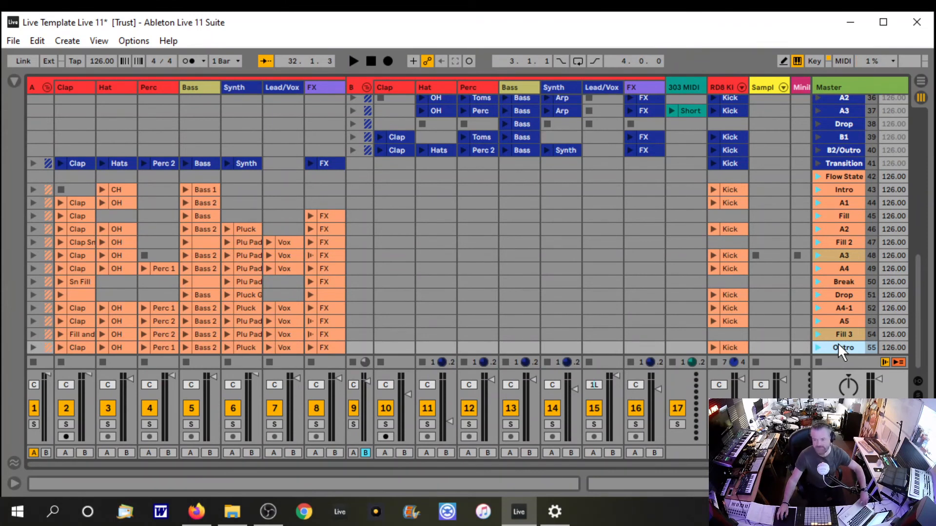
key(ctrl+d)
key(ctrl+r)
text(TRans)
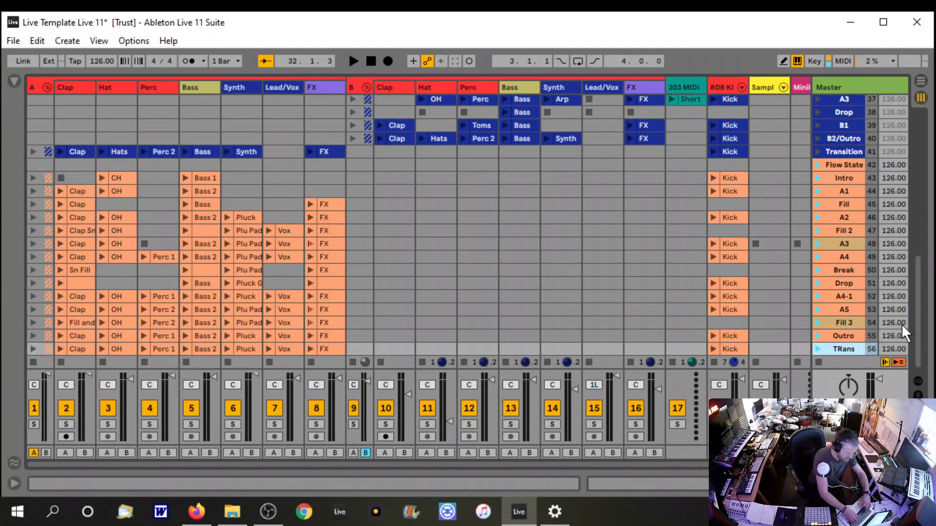
text(ition)
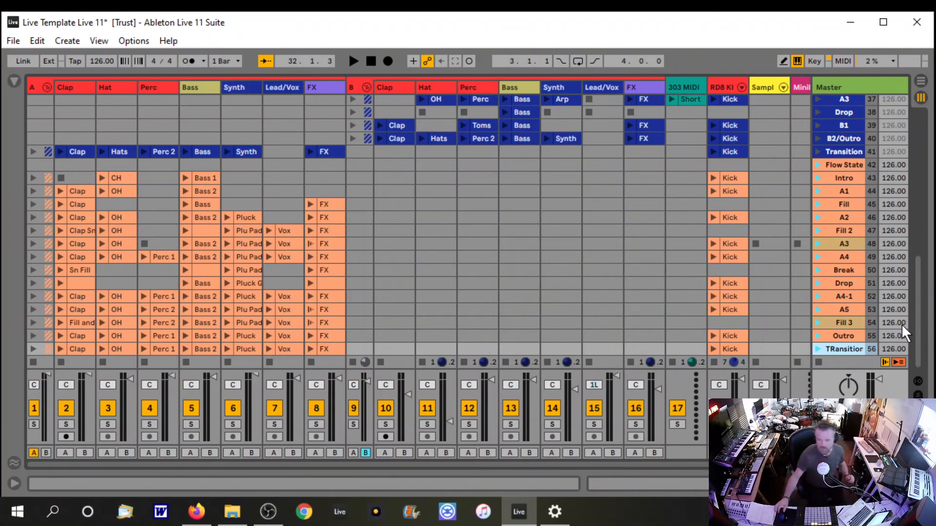
key(ctrl+a)
text(T)
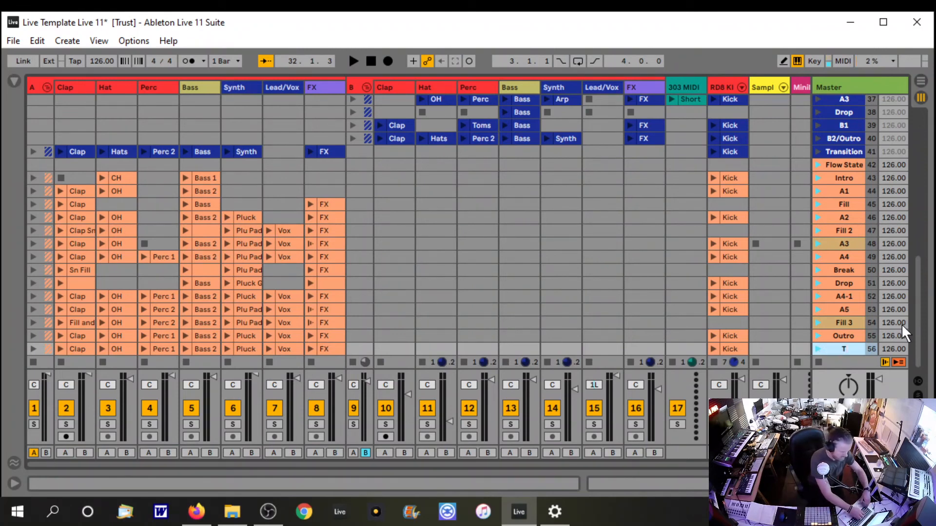
text(ransition)
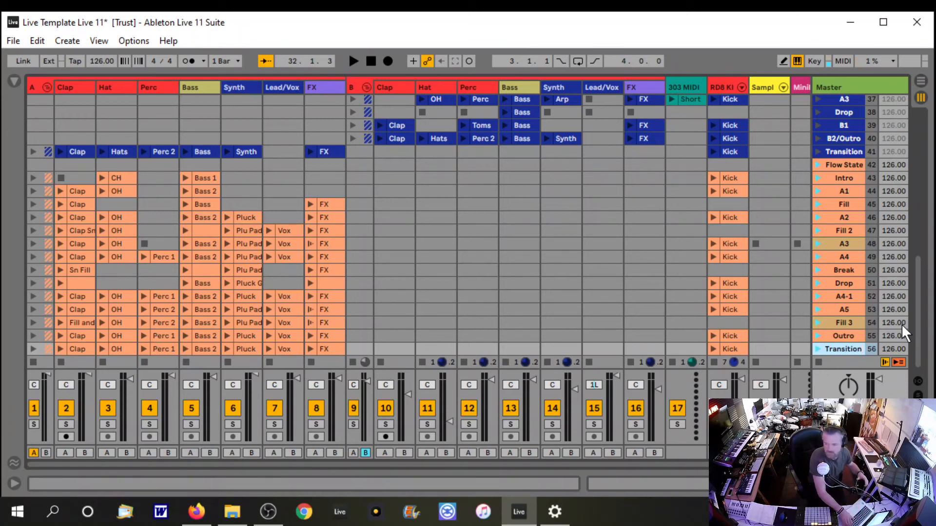
key(Return)
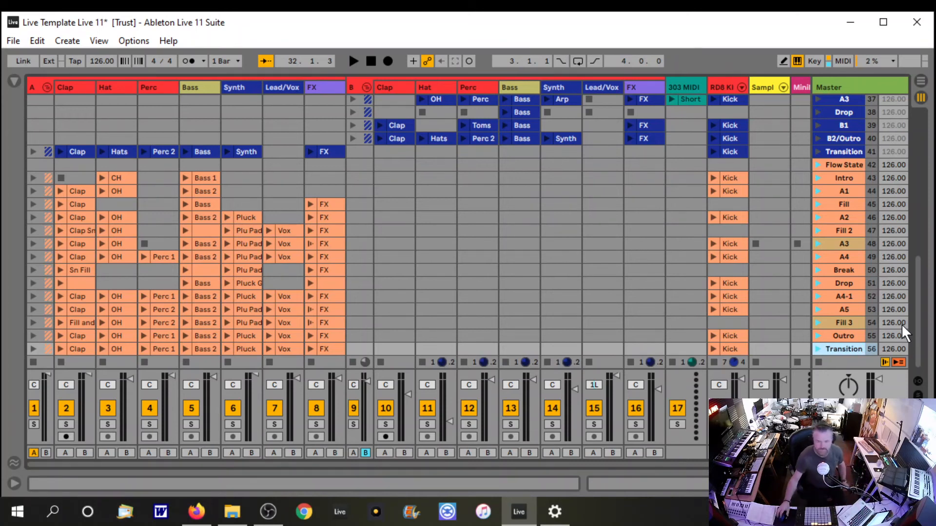
Step: Move the Transition scene's Clap through FX clips from group A to the matching group B tracks
click(75, 348)
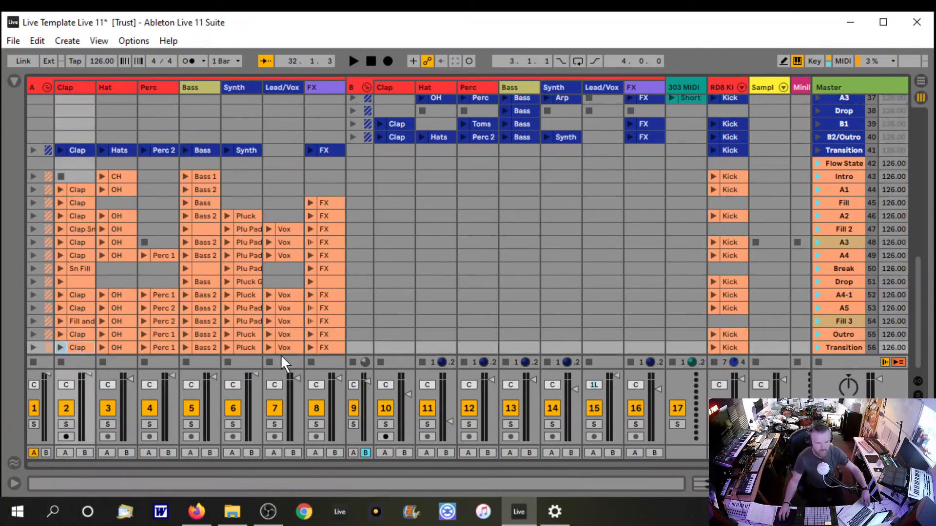
shift+click(327, 347)
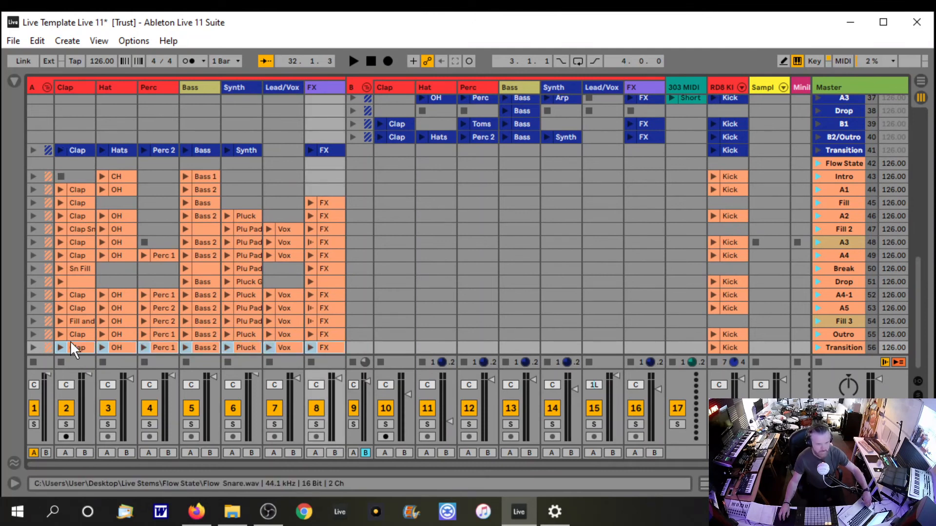
drag(75, 346, 413, 345)
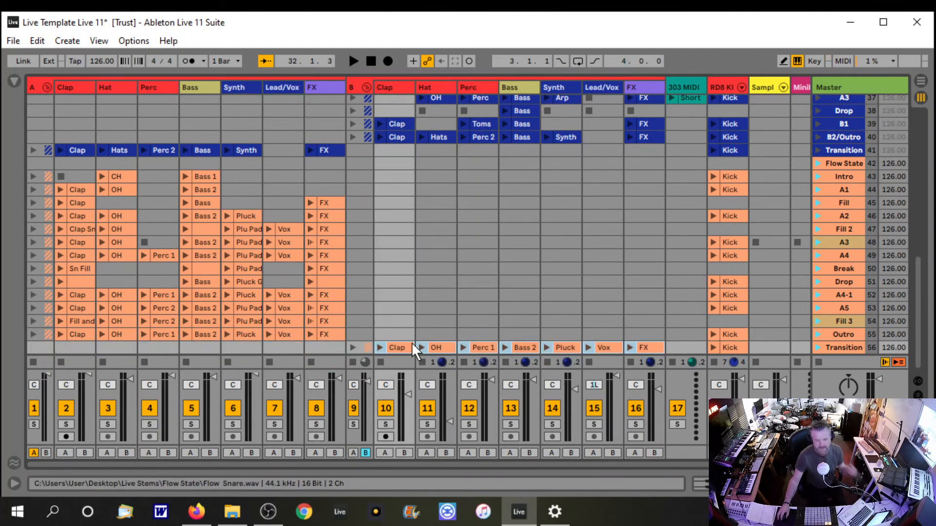
Step: Audition the Fill 3 scene followed by the Transition scene, and stop playback
click(817, 321)
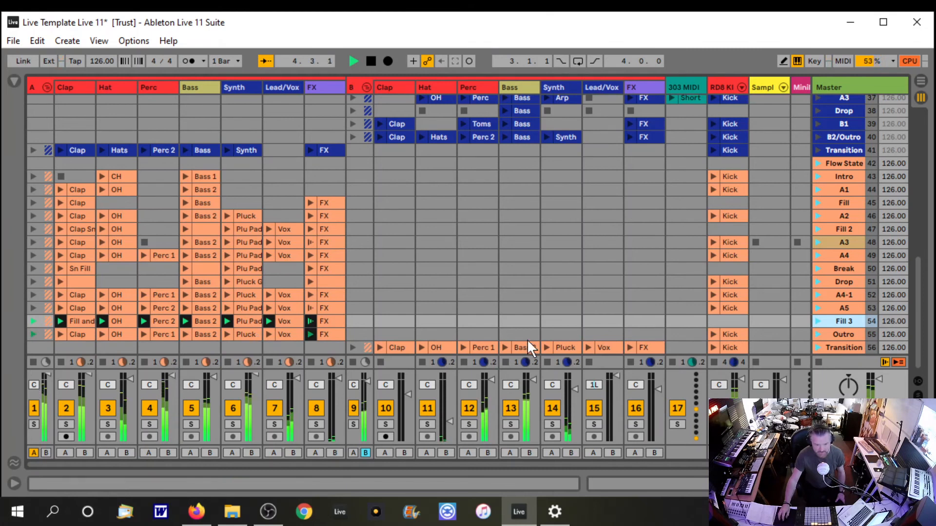
click(817, 349)
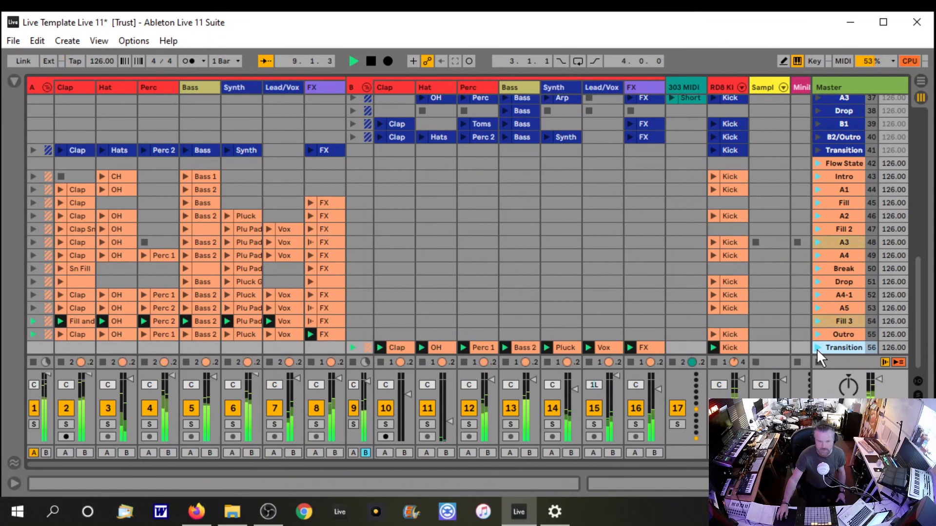
click(371, 62)
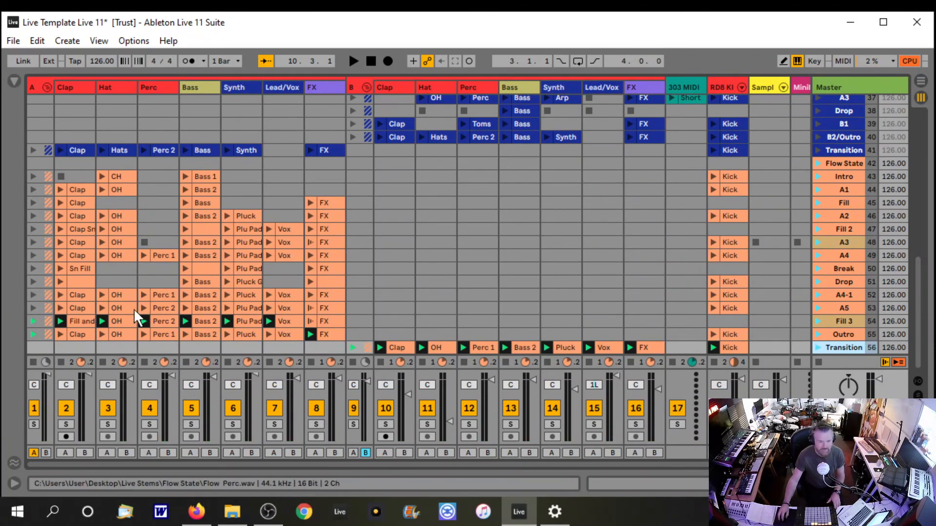
Step: Add stop buttons to group A's empty Clap through FX slots in the Transition scene, and stop all clips
click(68, 348)
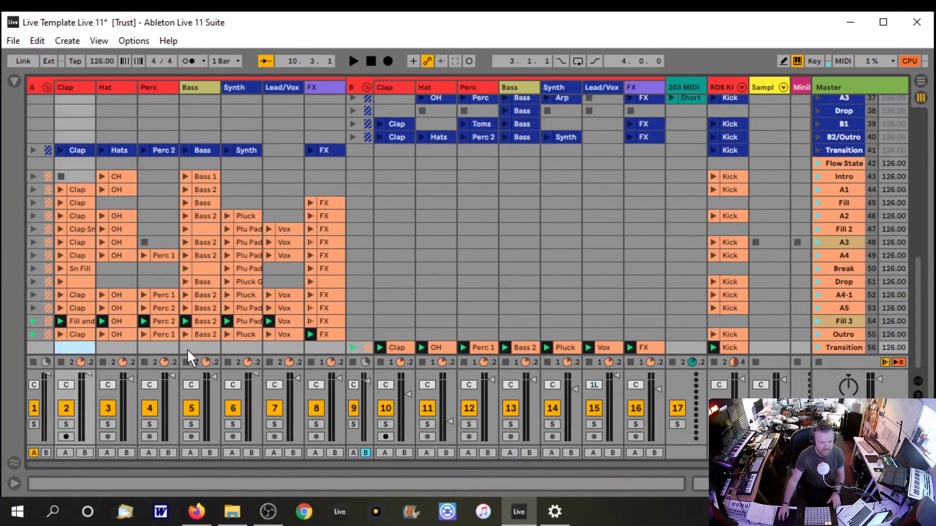
shift+click(329, 347)
right_click(331, 349)
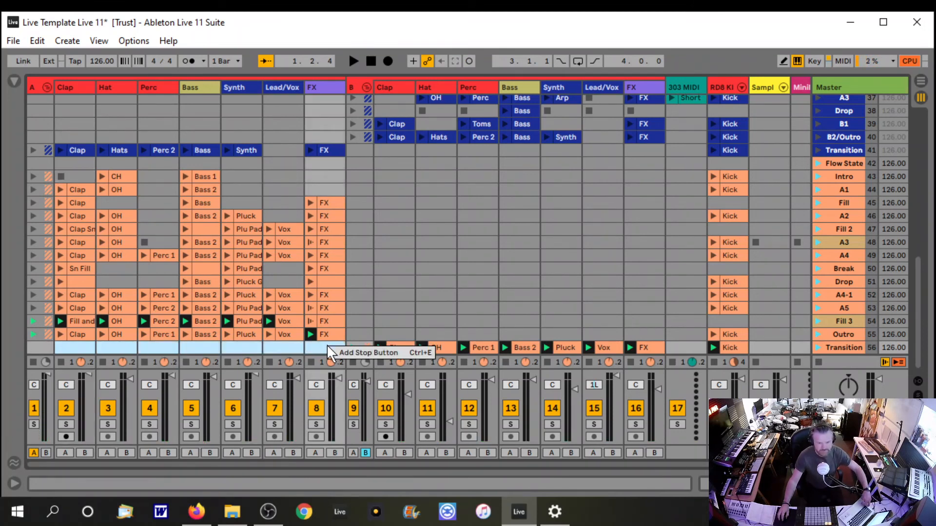
click(350, 354)
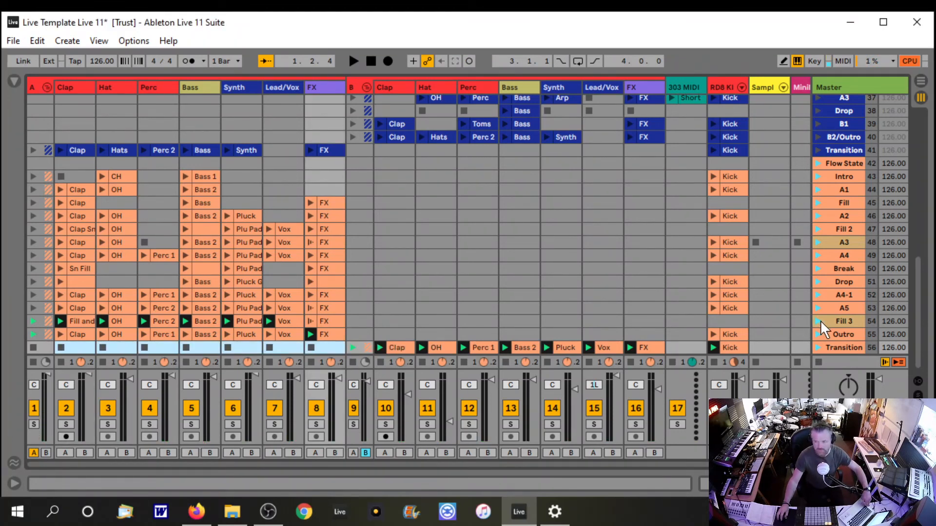
click(819, 363)
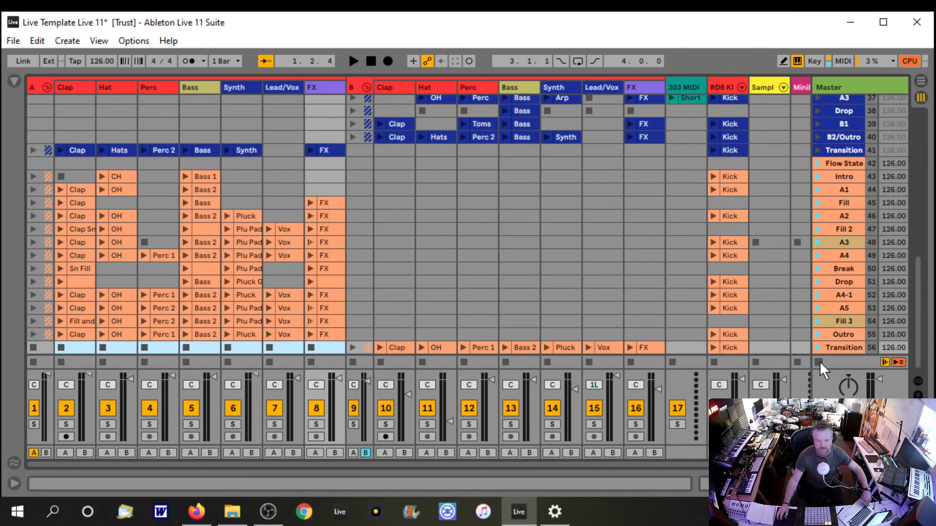
Step: Launch the Flow State Fill 3 scene and inspect the sample and loop settings of its FX clip
click(817, 321)
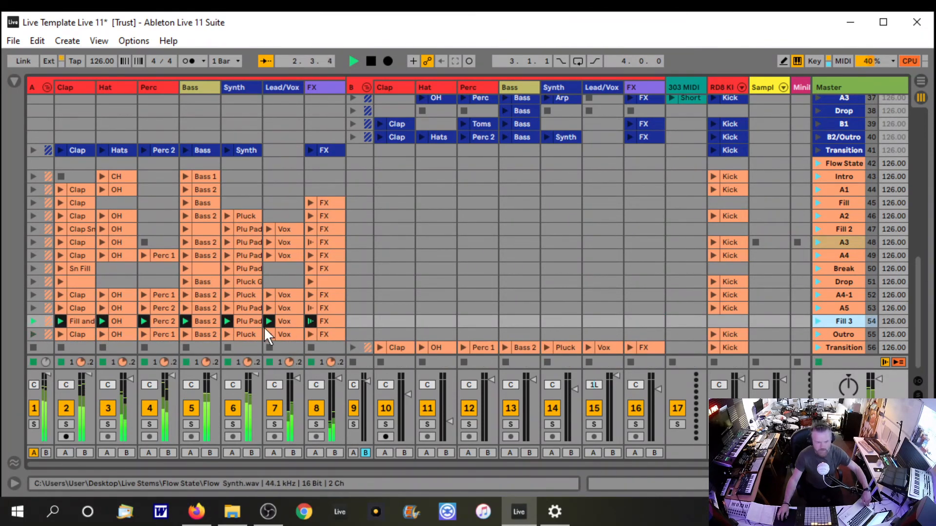
right_click(312, 322)
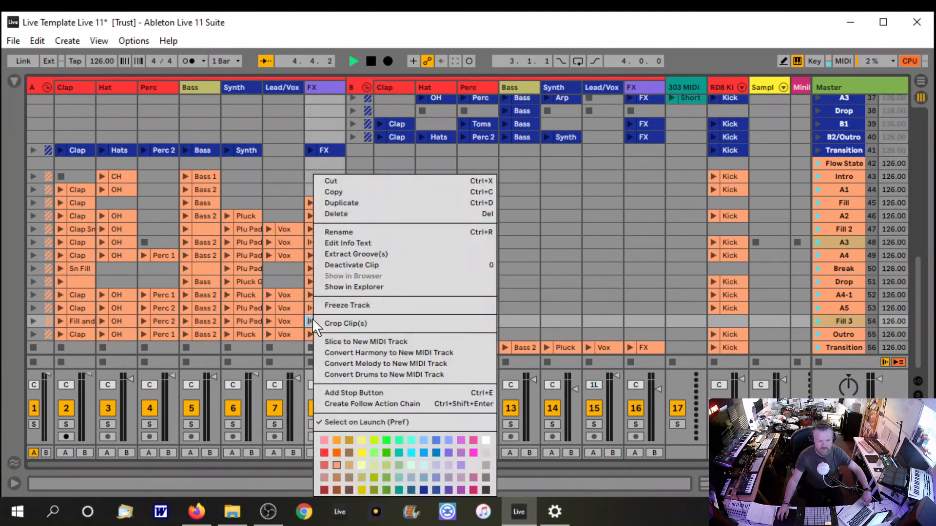
click(291, 365)
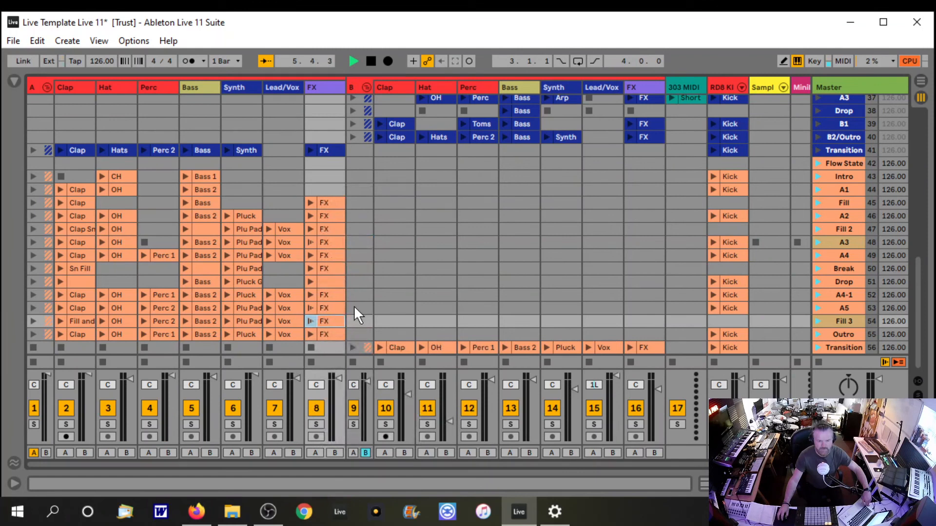
double_click(325, 321)
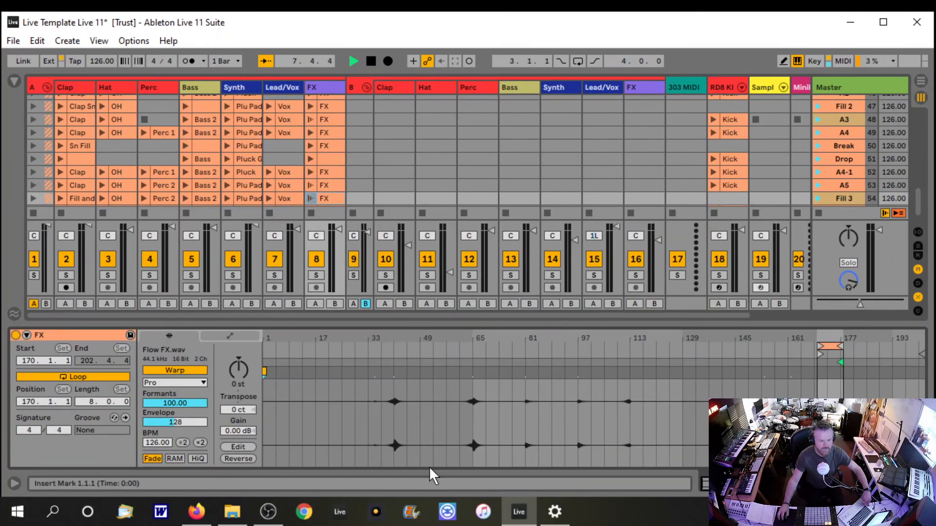
click(920, 484)
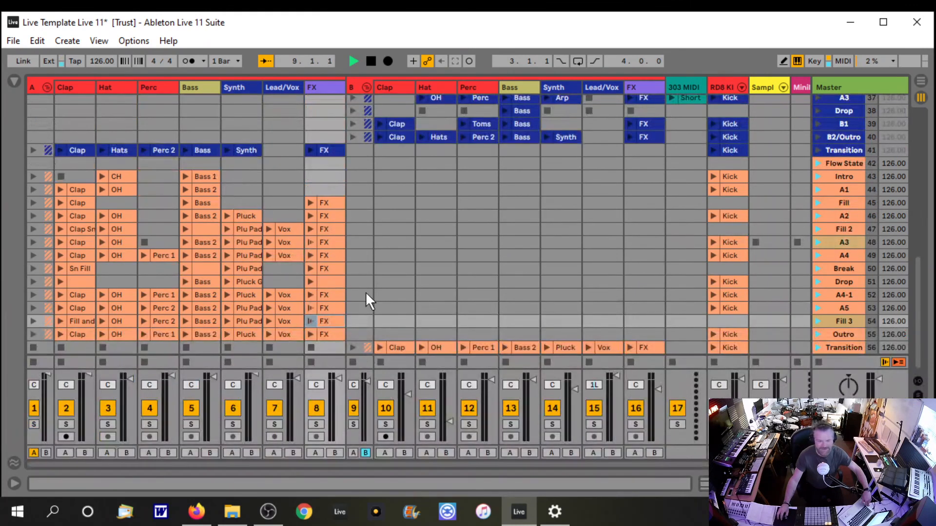
Step: Audition Fill 3 followed by the Transition scene, and raise the volumes of group B's Clap, Hat and Synth tracks
click(815, 321)
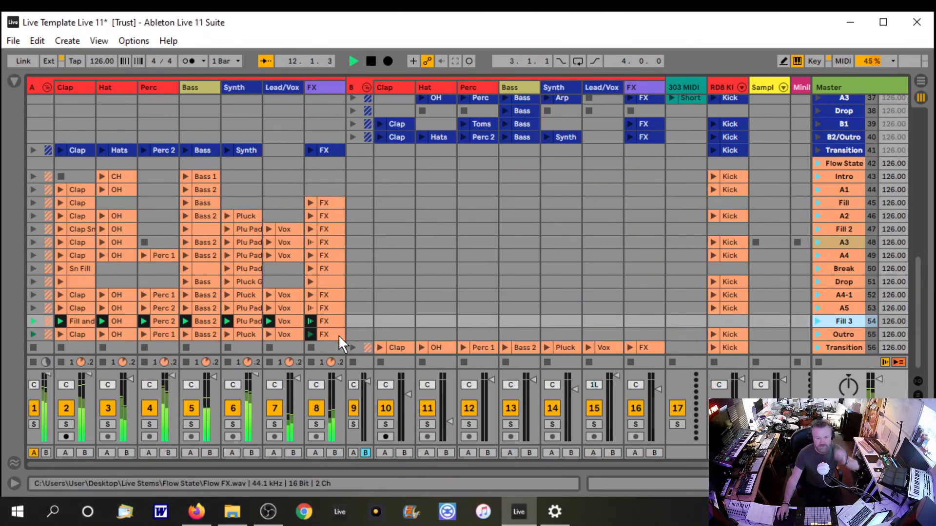
click(818, 348)
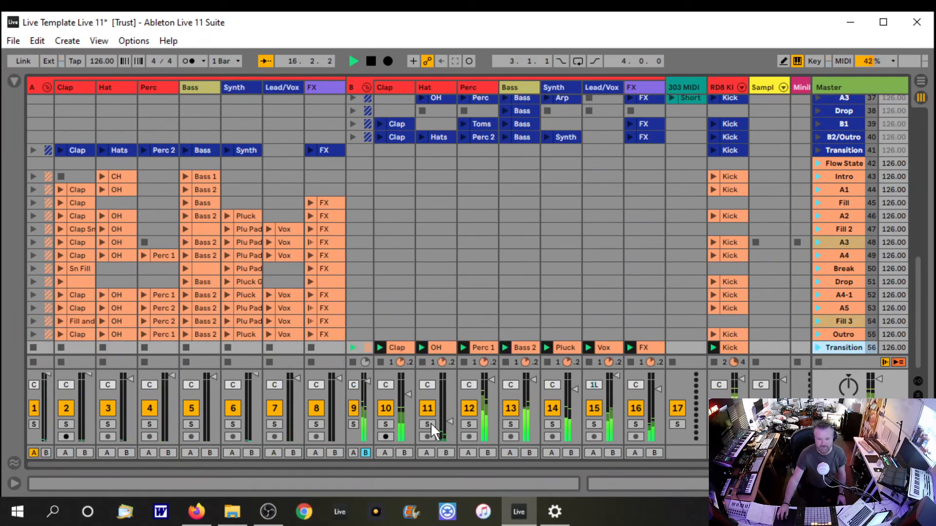
drag(449, 421, 408, 381)
drag(575, 390, 534, 376)
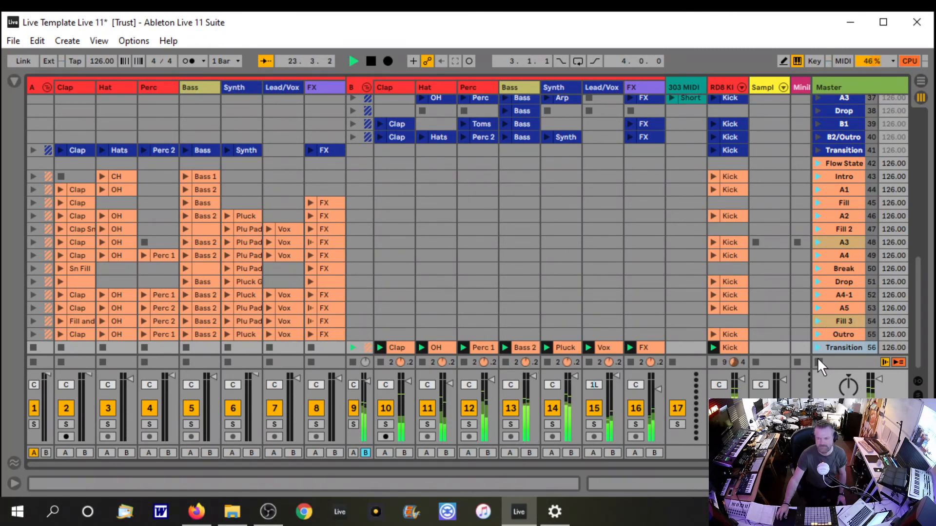
Step: Launch the Outro scene and raise the volumes of group B's Clap through FX tracks together to about 6 dB
click(817, 334)
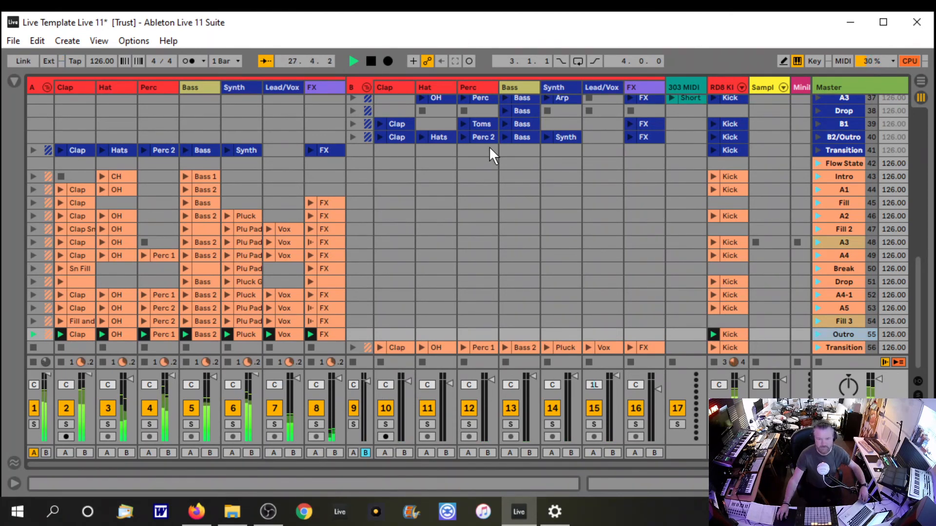
click(396, 88)
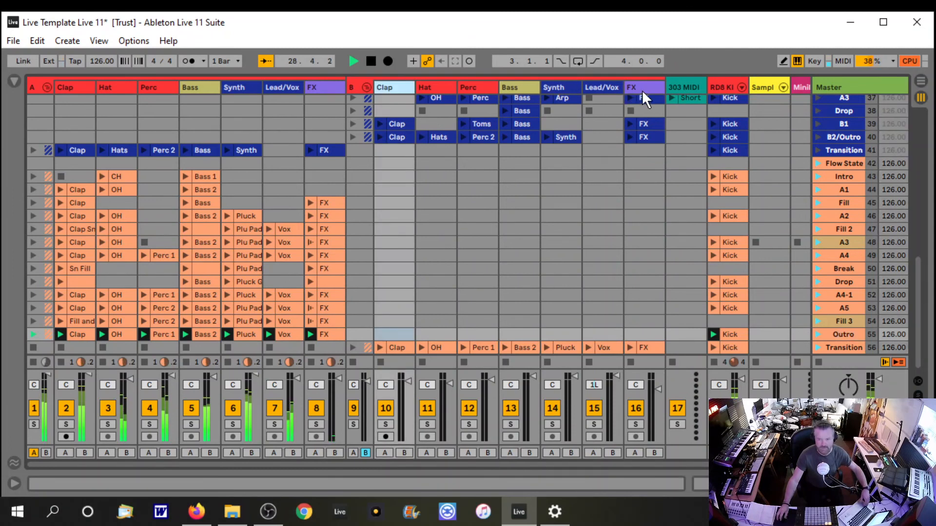
shift+click(642, 89)
drag(660, 393, 659, 374)
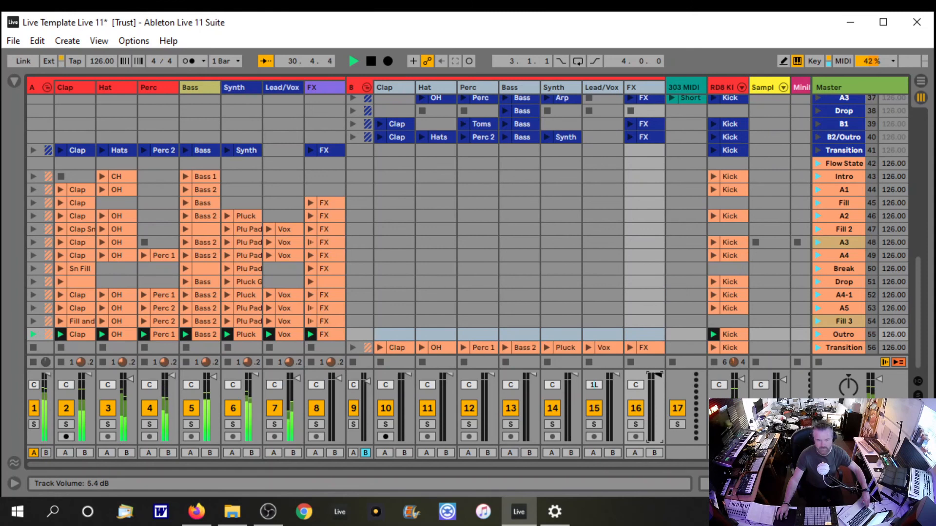
Step: Set group B's volume to 1.25 dB while comparing the level of the Transition scene with the Outro scene
click(818, 349)
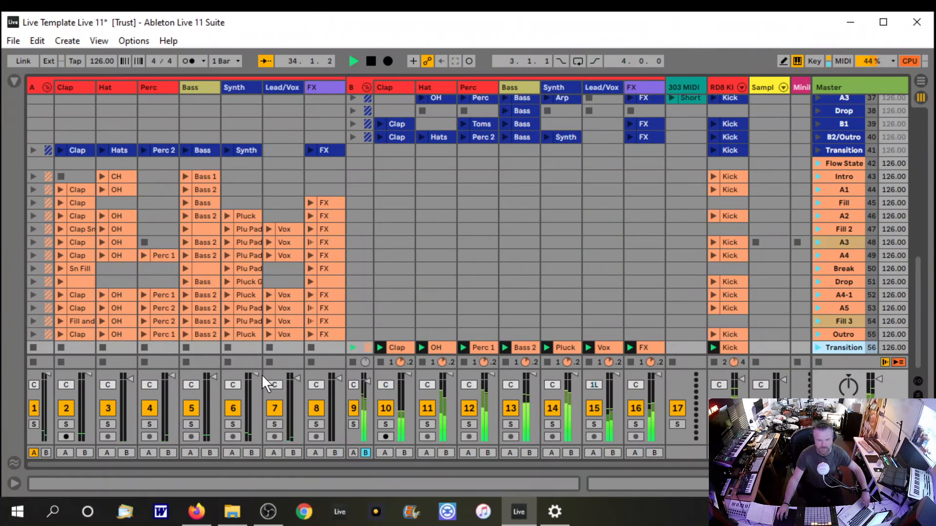
drag(367, 381, 367, 375)
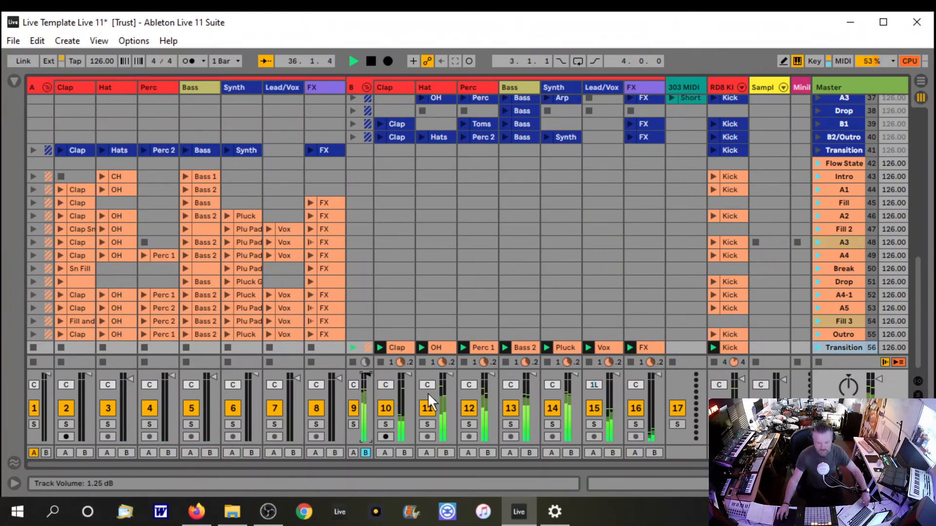
click(818, 334)
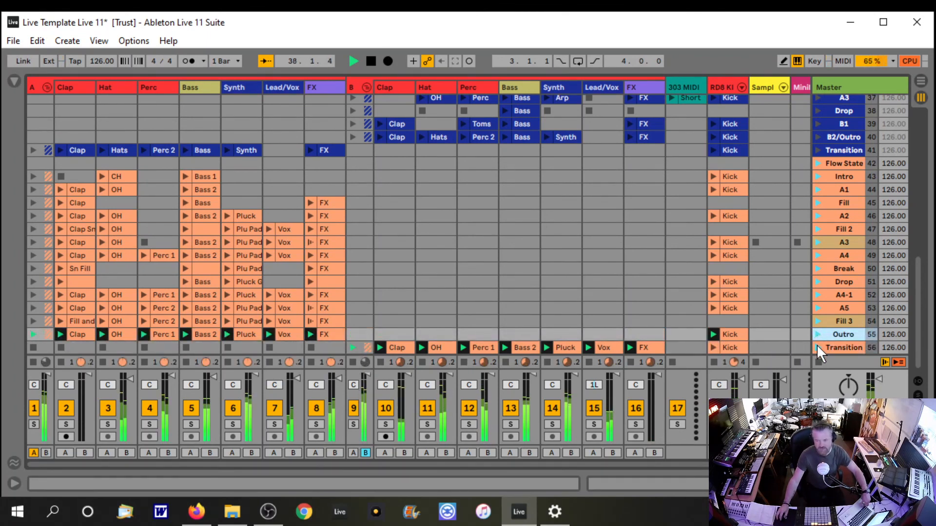
click(817, 346)
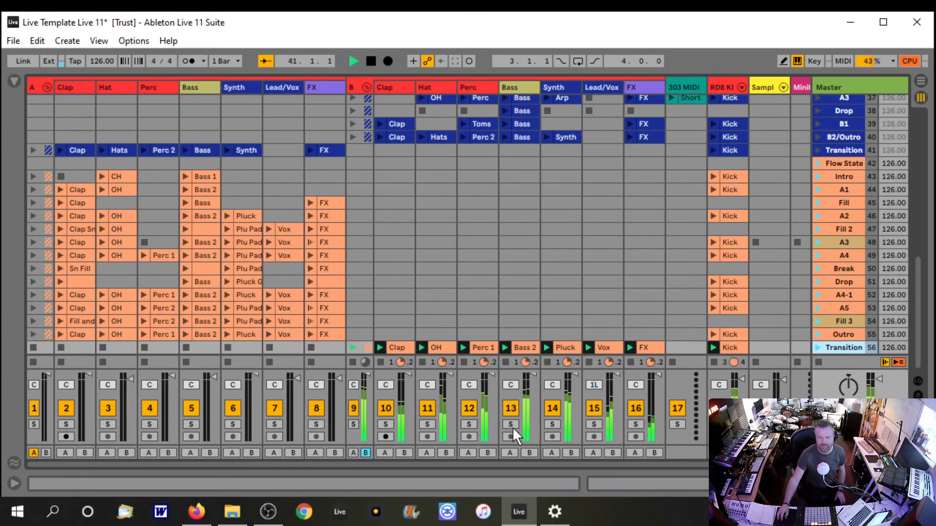
Step: Stop group B's Bass clip and fade out its Synth and Lead/Vox tracks while bringing in LogBomb's CH clip from the Hats in scene
click(506, 362)
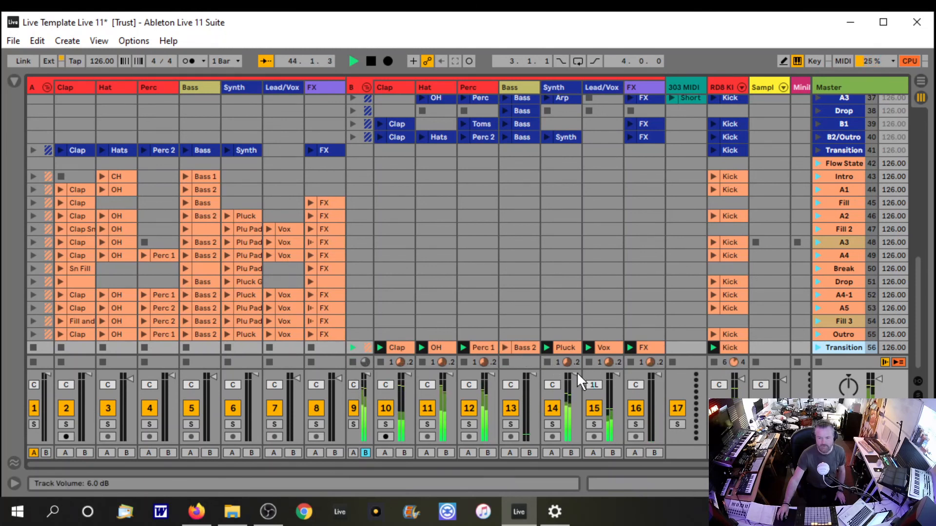
drag(577, 373, 577, 441)
drag(920, 298, 911, 204)
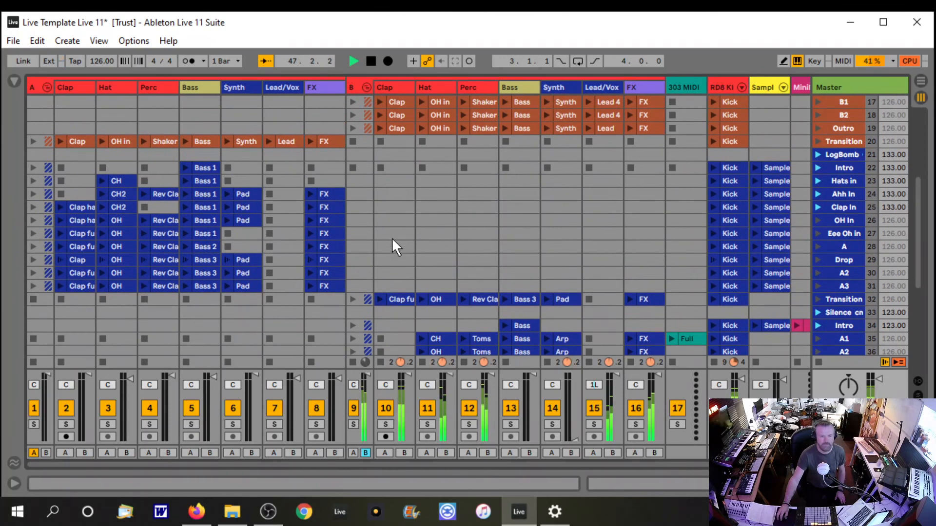
click(102, 181)
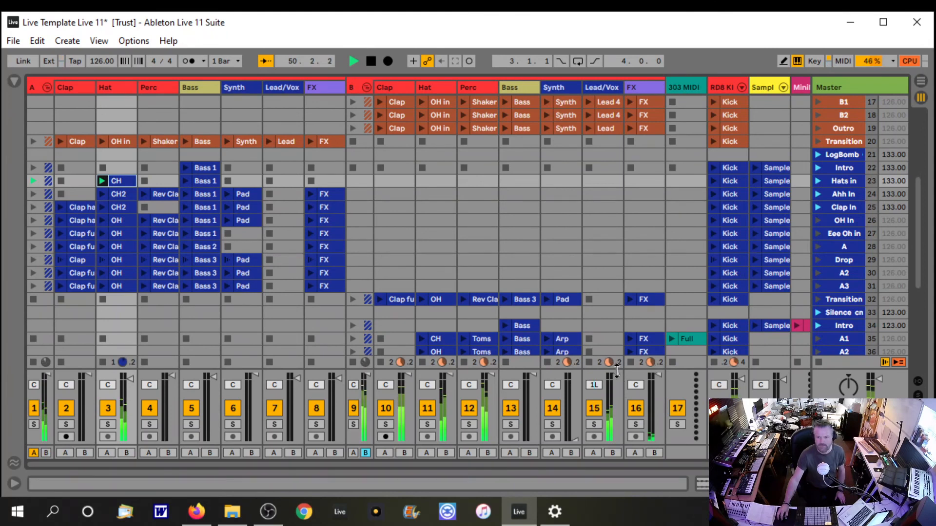
drag(616, 373, 617, 440)
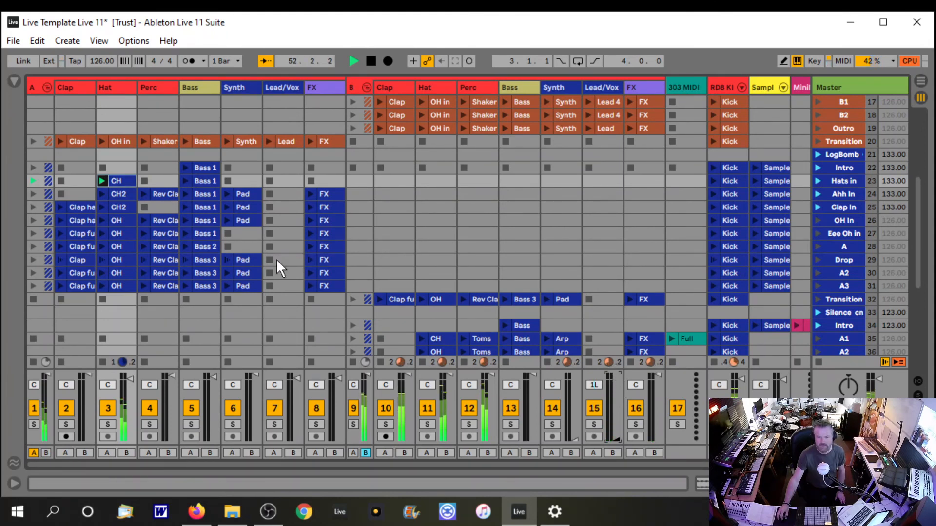
Step: Bring in LogBomb's Bass 1 clip, lower group B's Hat volume slightly, launch the Hats in scene, and stop playback
click(185, 179)
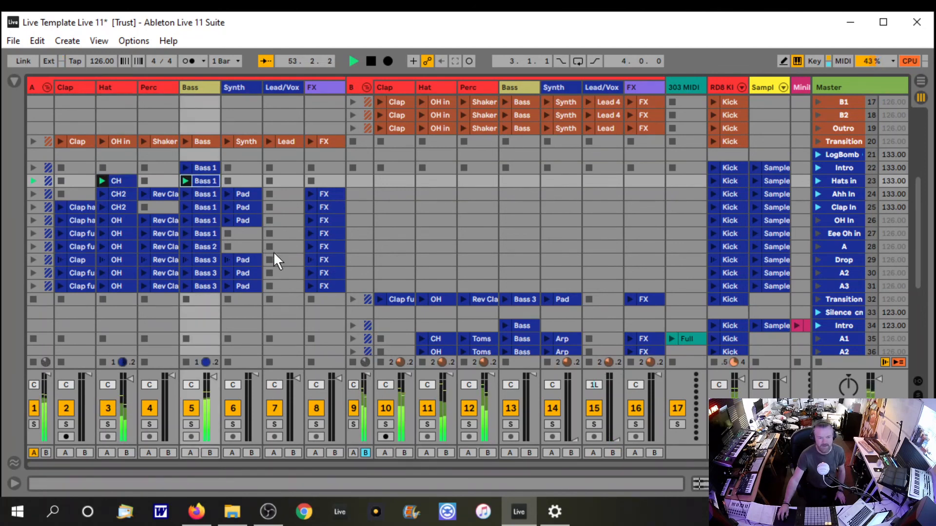
drag(450, 374, 450, 382)
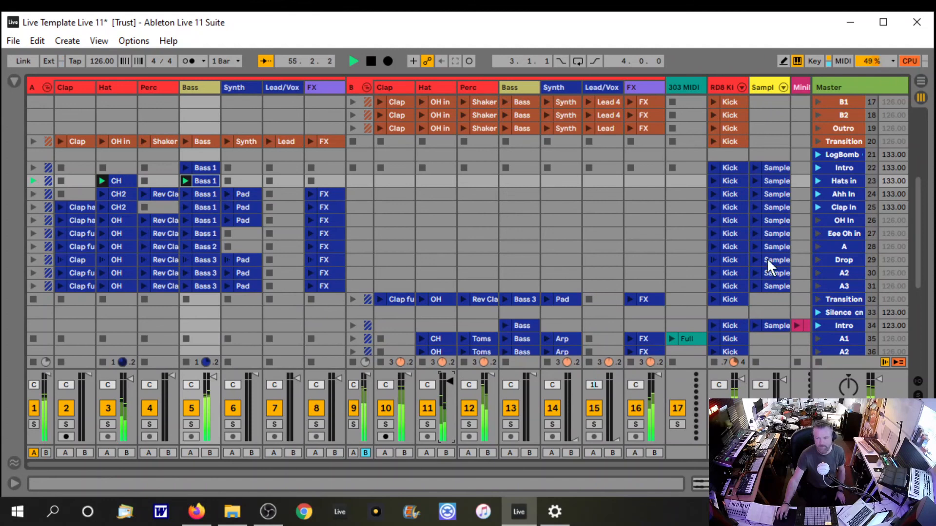
click(817, 180)
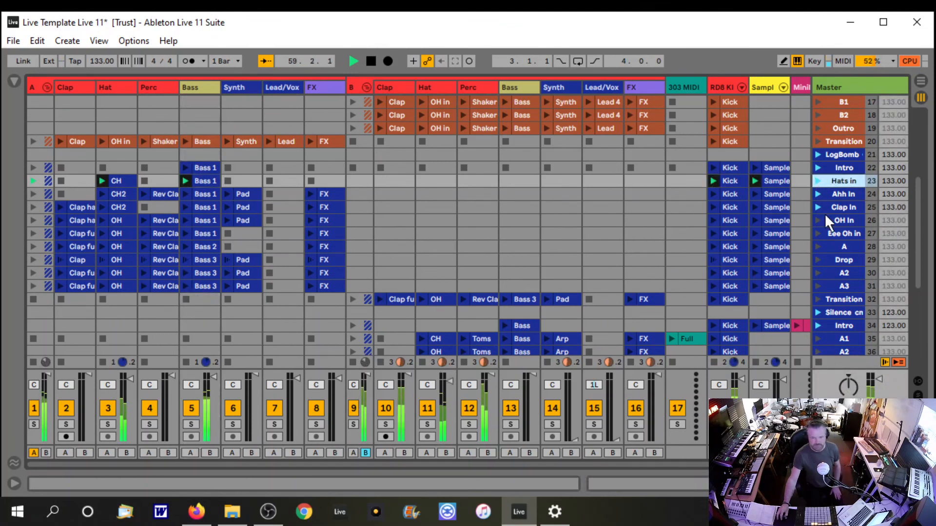
mouse_move(917, 222)
mouse_down()
mouse_move(905, 328)
mouse_move(913, 194)
mouse_move(914, 210)
mouse_up()
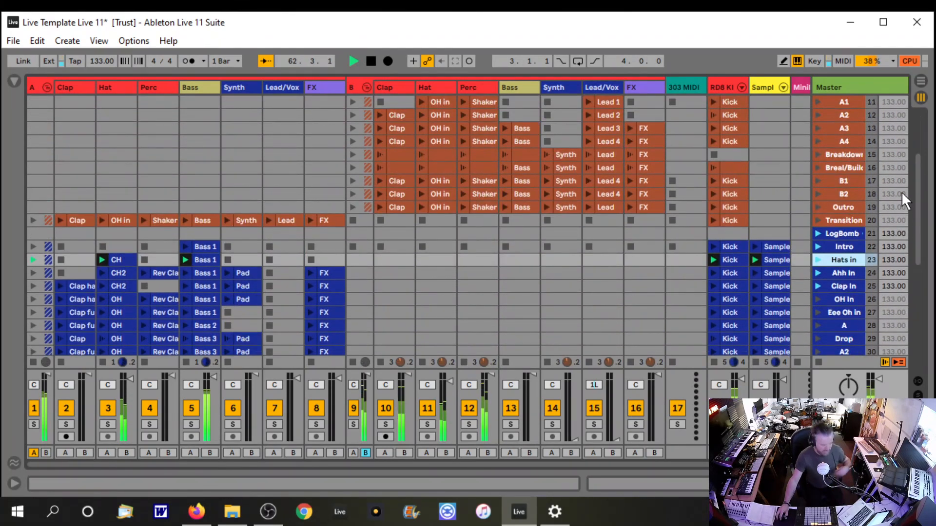
key(space)
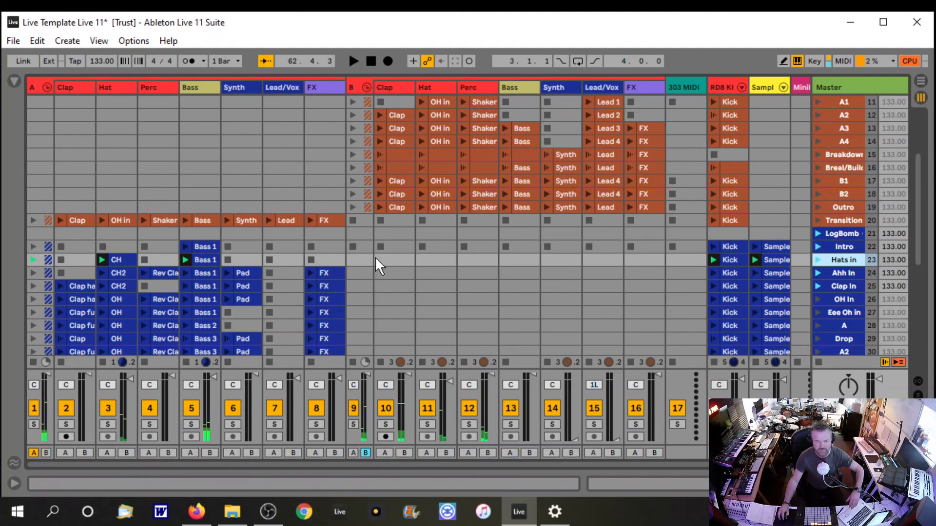
Step: Add stop buttons to group B's empty slots in LogBomb's Hats in scene
click(359, 264)
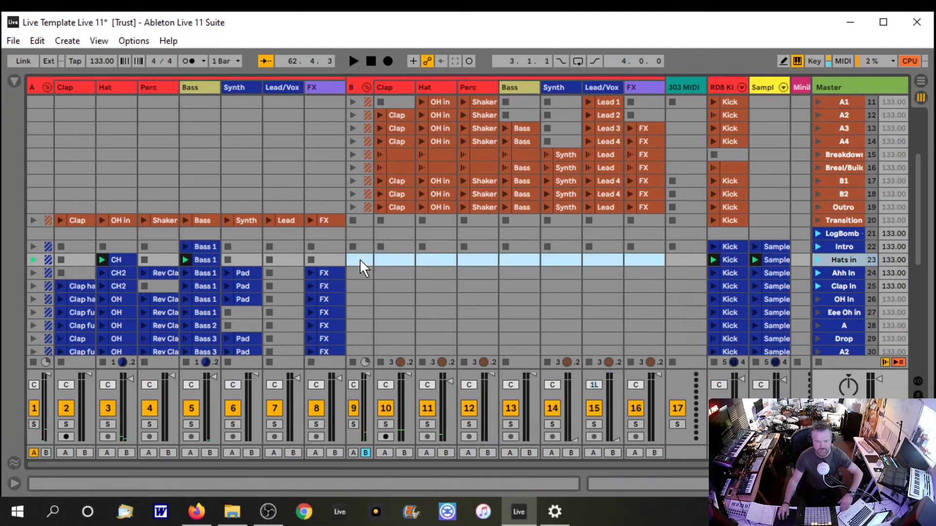
right_click(401, 264)
click(445, 269)
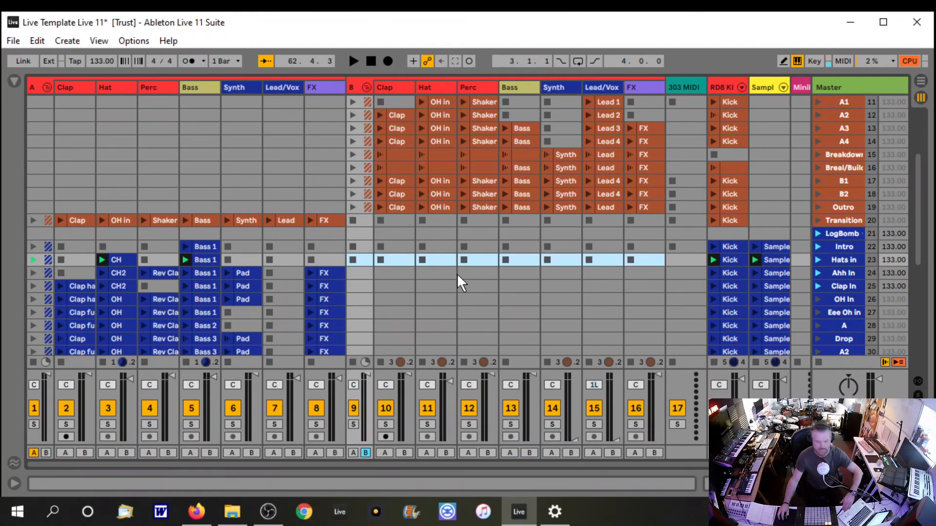
Step: Resume playback, launch LogBomb's Hats in scene to test group B's stop buttons, and stop playback
key(space)
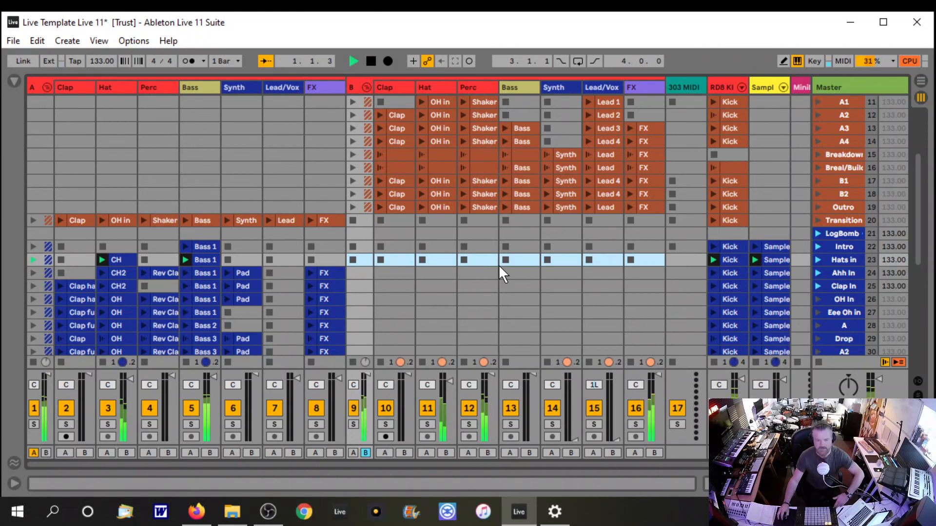
click(817, 261)
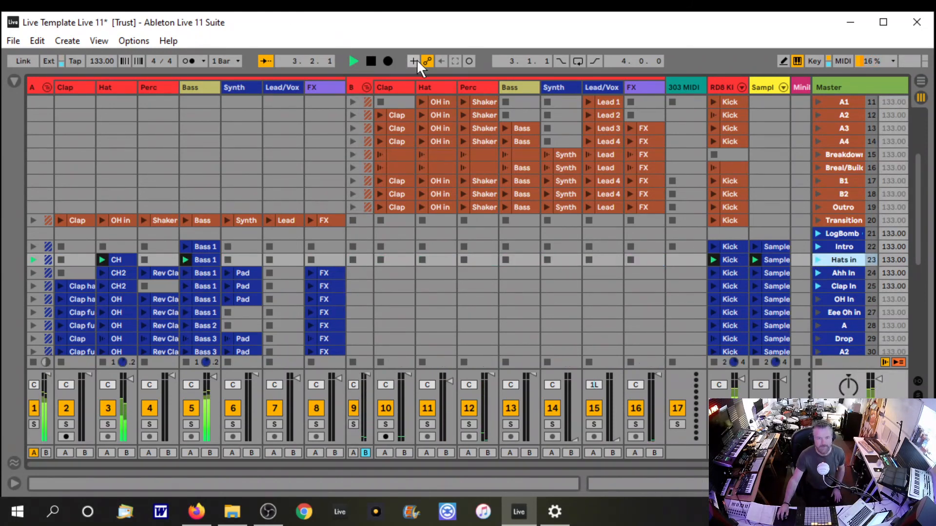
click(370, 61)
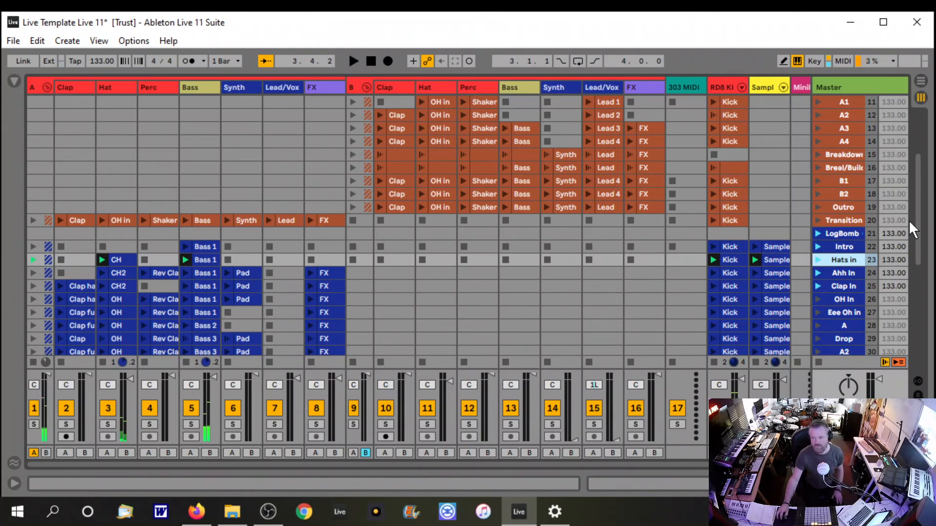
Step: Audition the jump from Flow State's A4 scene to LogBomb's Hats in scene, and stop playback
drag(920, 225, 914, 301)
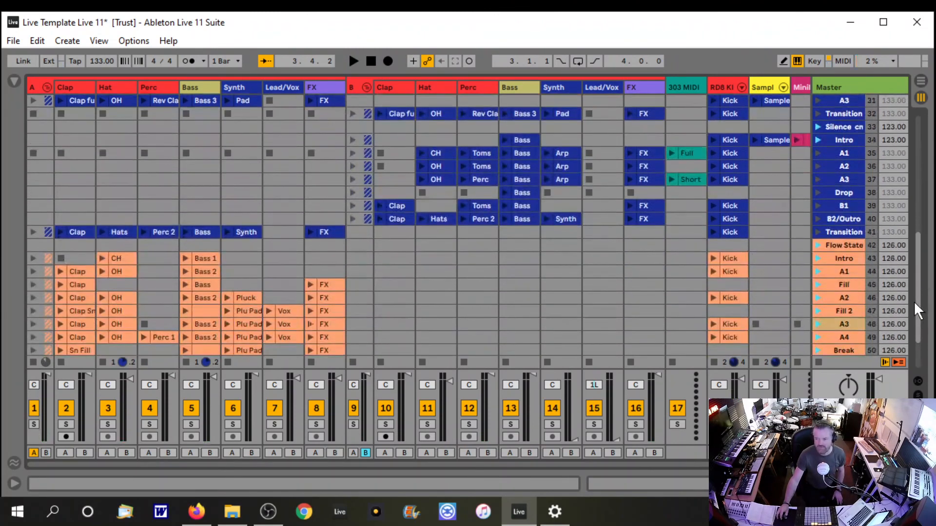
click(819, 336)
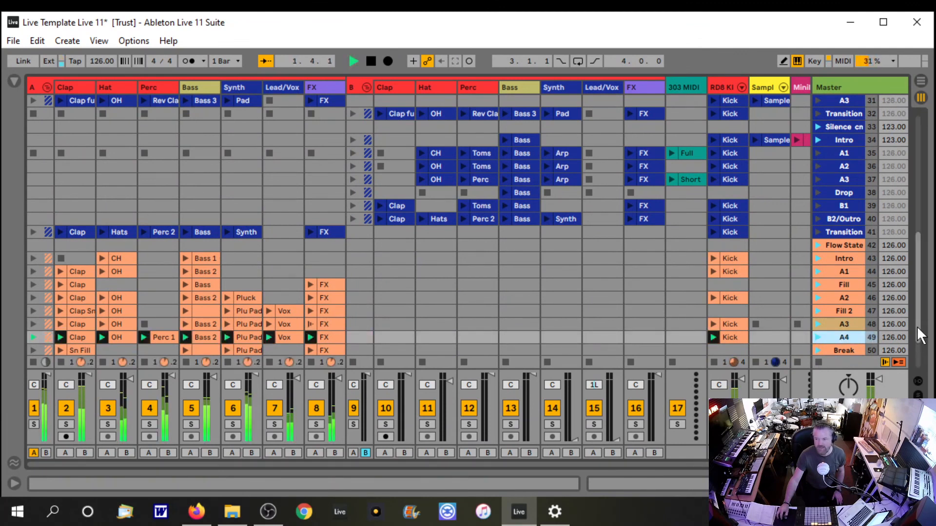
drag(922, 328, 843, 245)
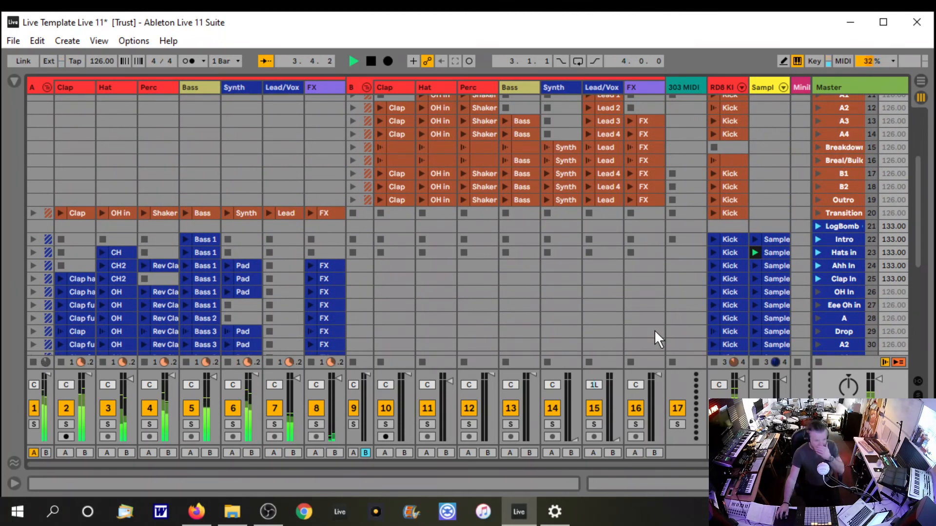
click(817, 250)
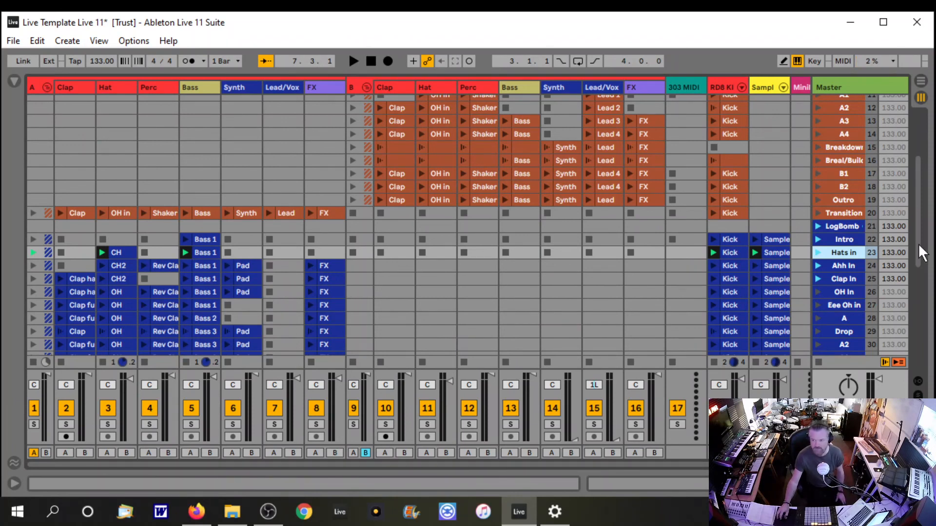
Step: Review all the songs' scenes, from the opening Loops scenes to Flow State's final Transition scene
scroll(910, 328, down, 5)
scroll(904, 336, down, 5)
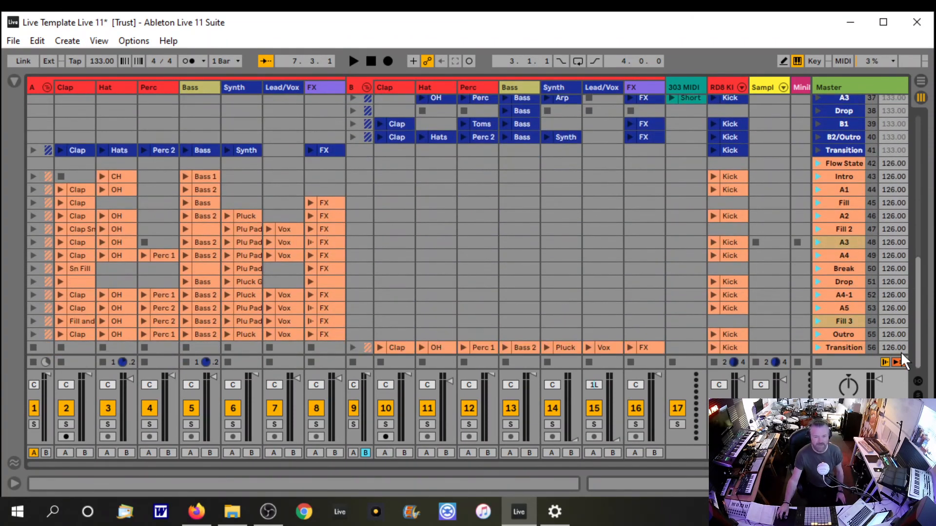
scroll(905, 331, up, 5)
scroll(911, 322, down, 1)
scroll(917, 334, down, 3)
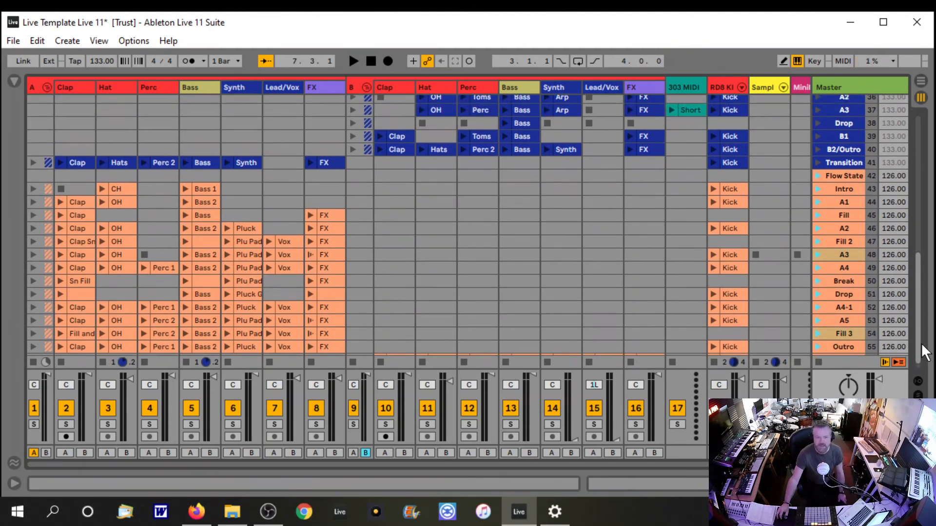
drag(921, 343, 916, 223)
scroll(915, 218, up, 2)
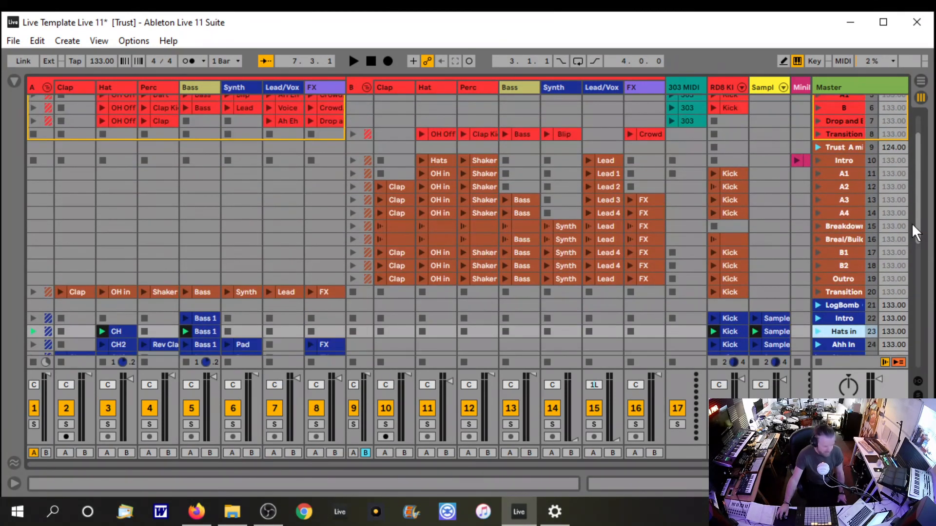
scroll(911, 218, up, 3)
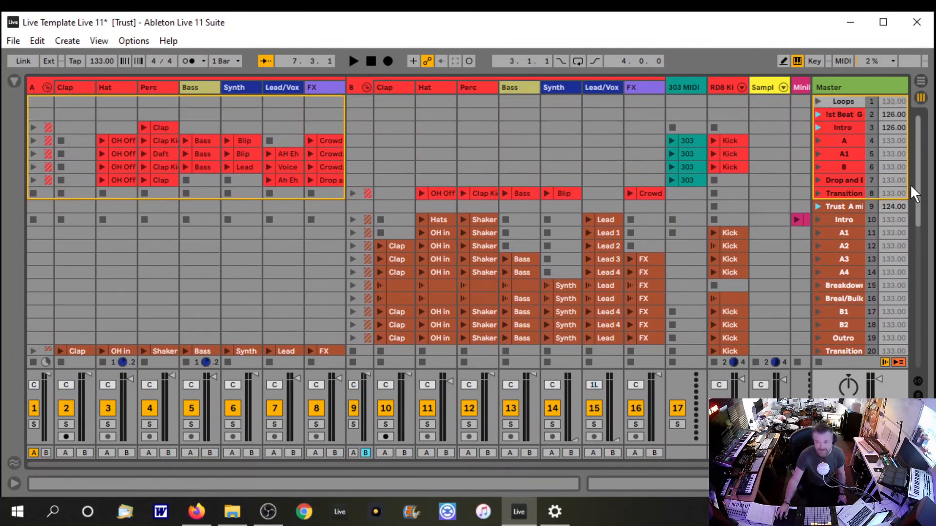
drag(910, 162, 887, 363)
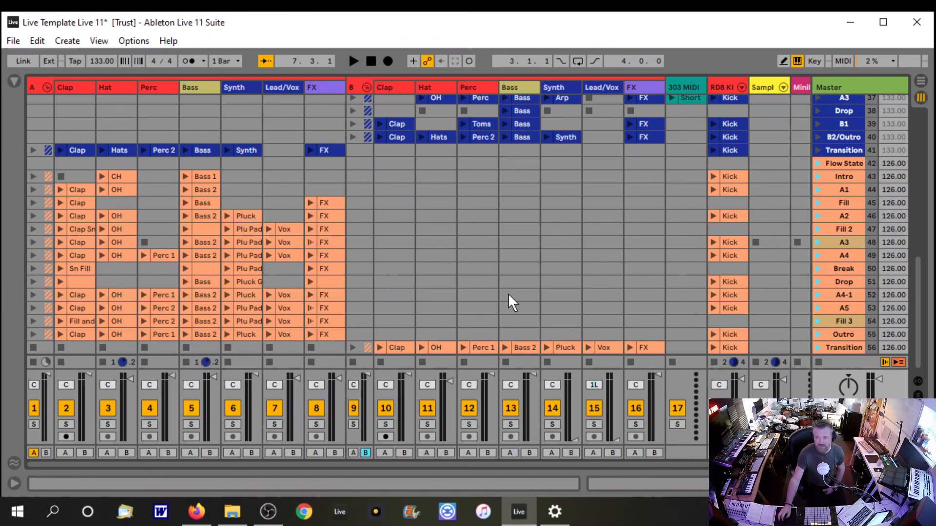
drag(917, 291, 910, 107)
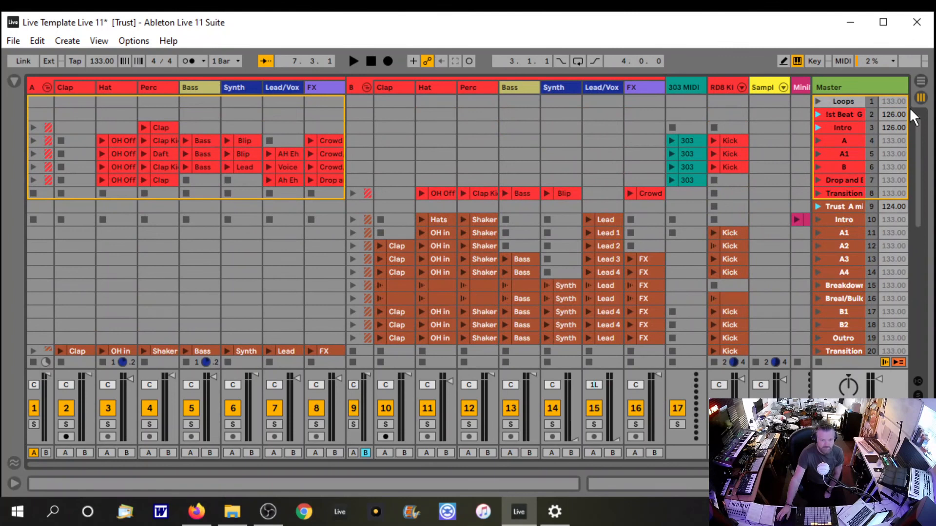